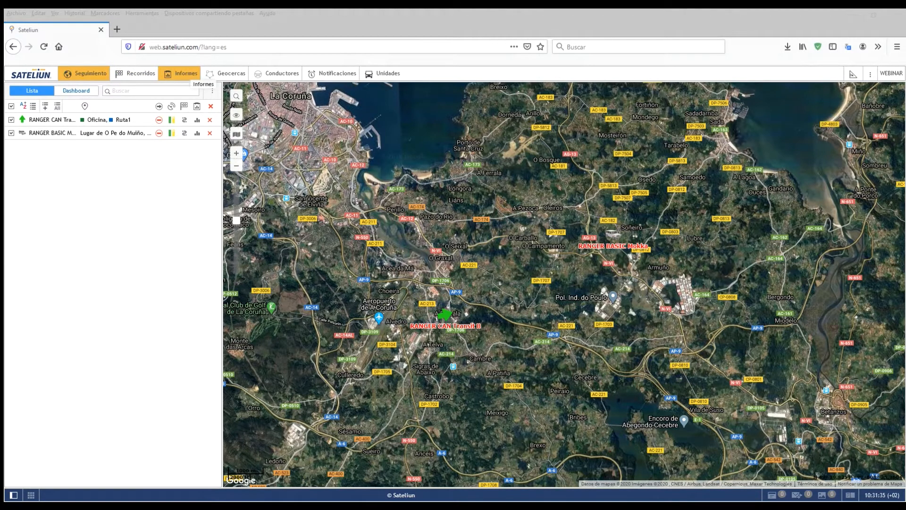
- Open the Informes section, hide it through the main menu customization, and make it visible again
{"action": "left_click", "coordinate": [187, 74]}
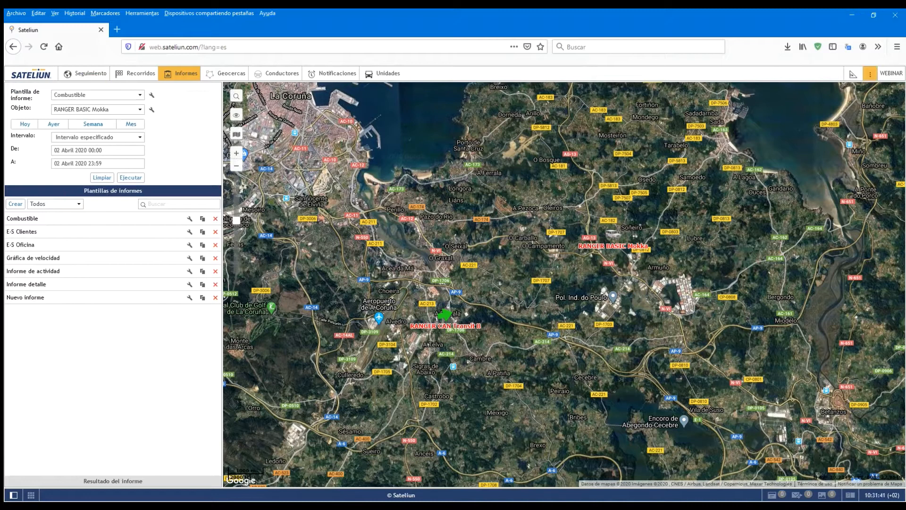
{"action": "left_click", "coordinate": [870, 75]}
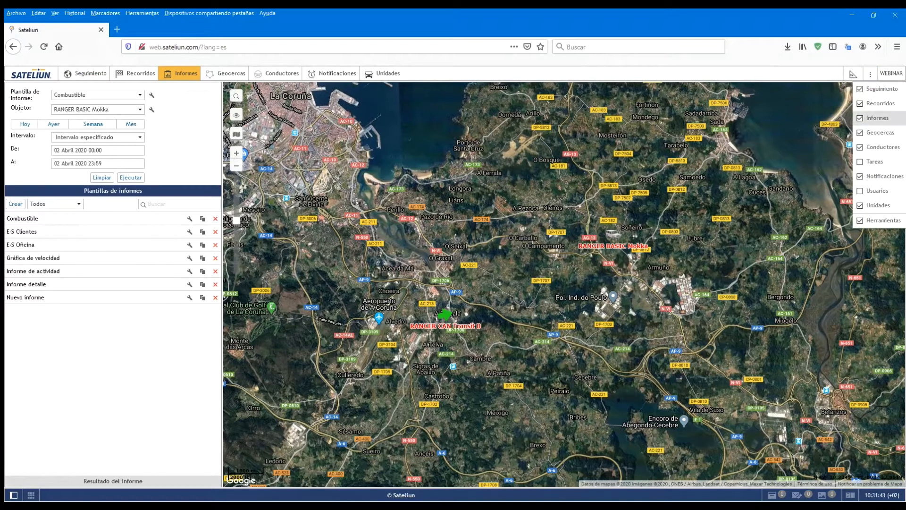
{"action": "left_click", "coordinate": [873, 118]}
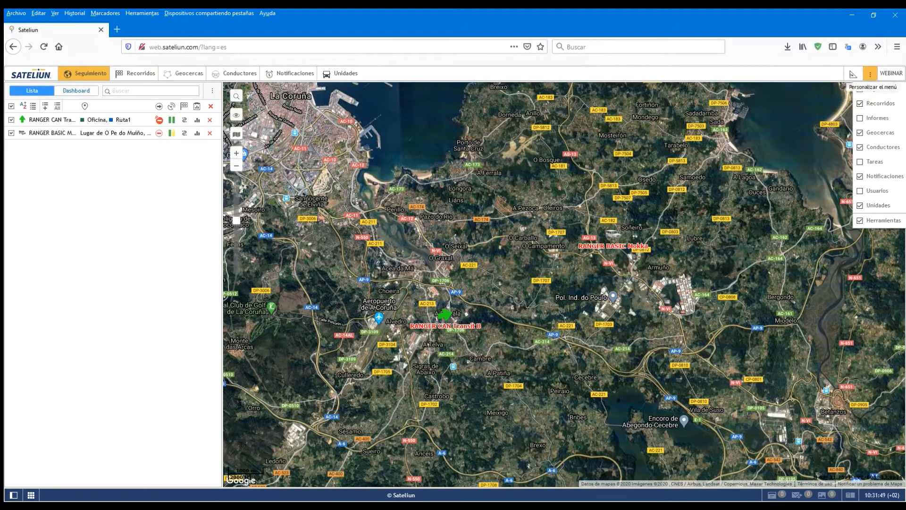
{"action": "left_click", "coordinate": [877, 118]}
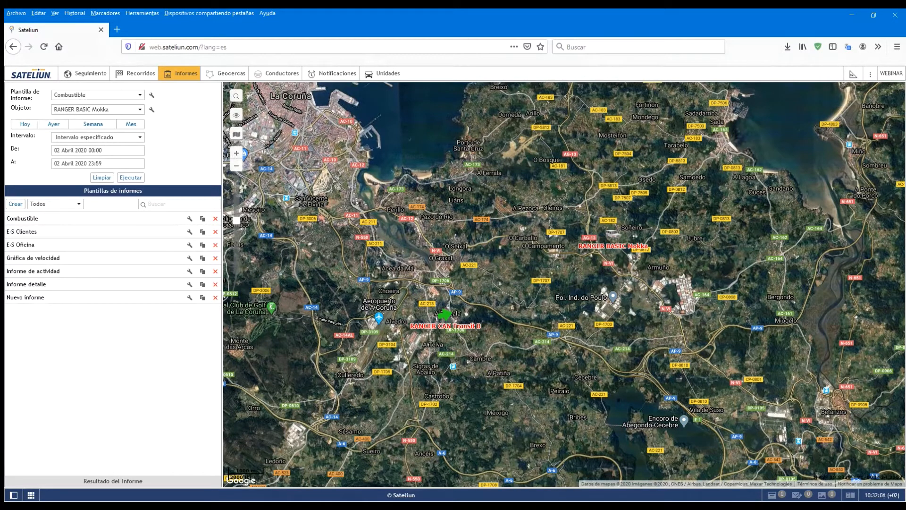
{"action": "left_click_drag", "start_coordinate": [342, 267], "coordinate": [397, 261]}
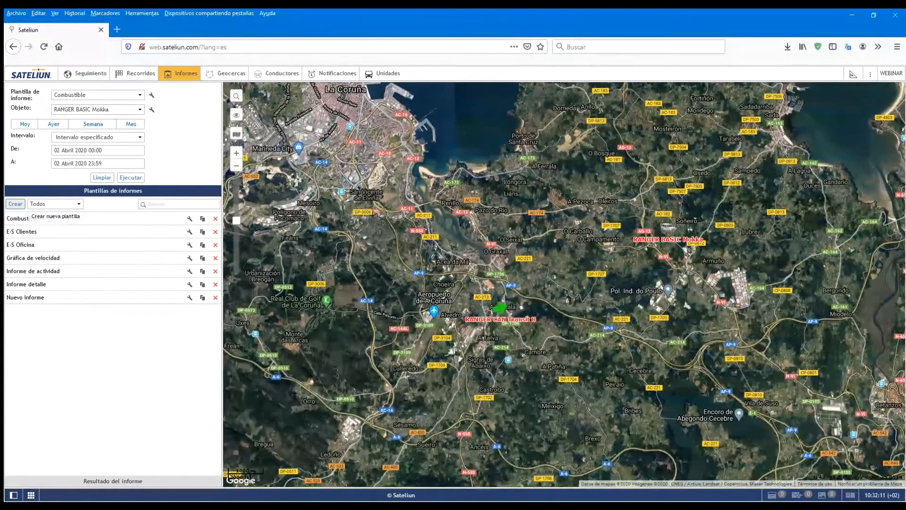
{"action": "left_click_drag", "start_coordinate": [294, 238], "coordinate": [301, 238]}
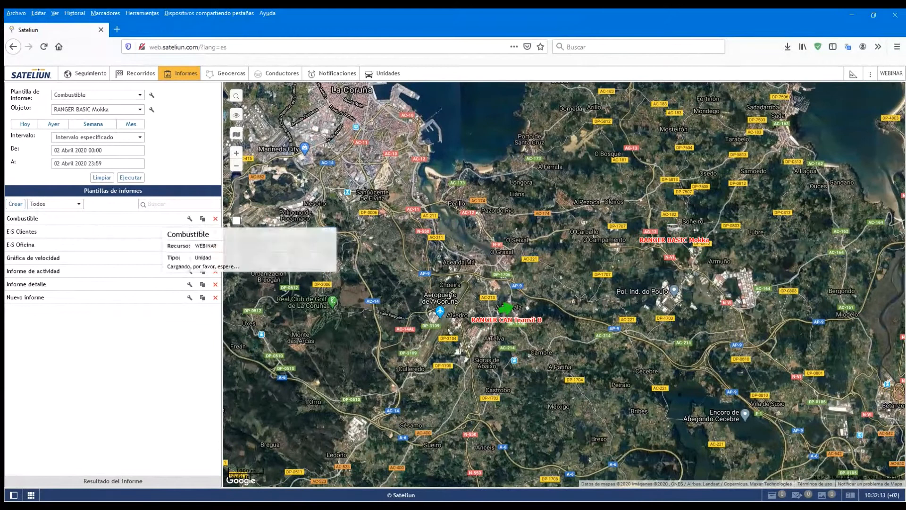
- Create a new report template of type Unidad and name it "Informe 1"
{"action": "left_click", "coordinate": [15, 203]}
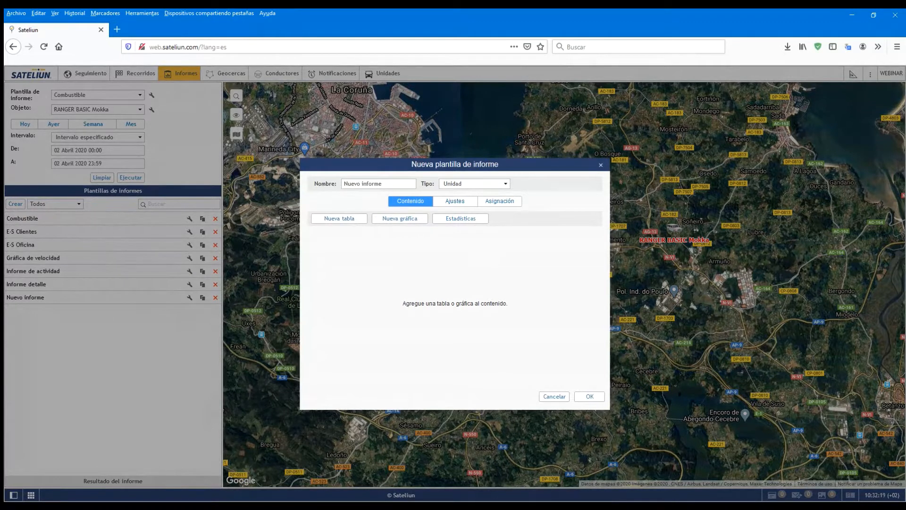
{"action": "triple_click", "coordinate": [373, 183]}
{"action": "key", "text": "BackSpace"}
{"action": "type", "text": "Informe"}
- Enable Marcadores de estacionamientos in the template's Mapa settings and review the other map marker options
{"action": "left_click", "coordinate": [455, 201]}
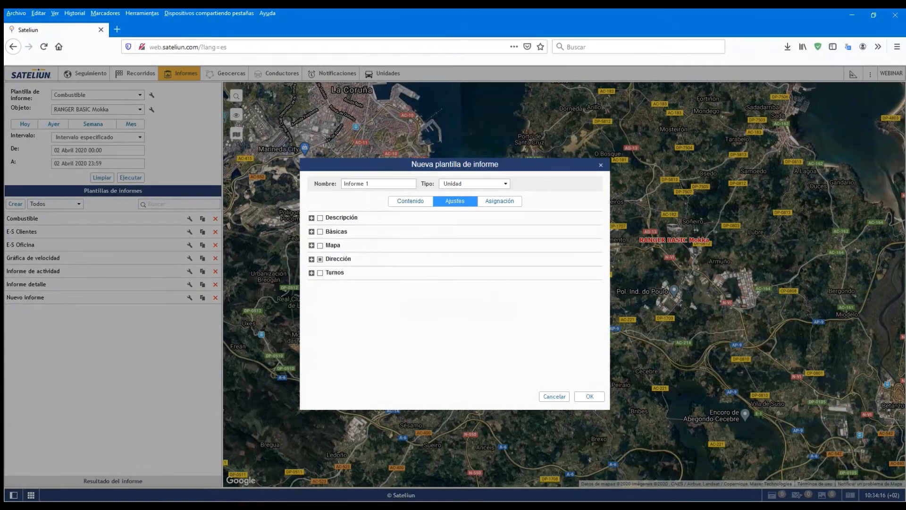
{"action": "left_click", "coordinate": [311, 246]}
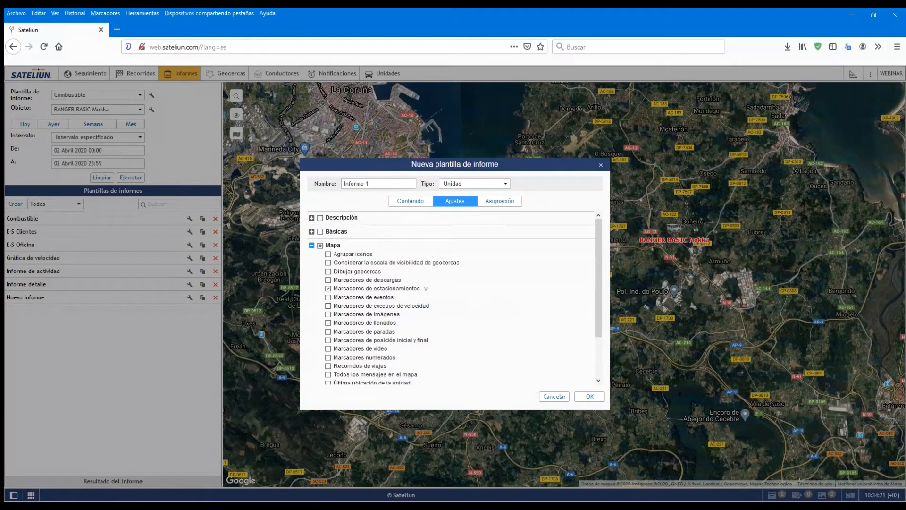
{"action": "scroll", "coordinate": [453, 297], "scroll_direction": "down", "scroll_amount": 2}
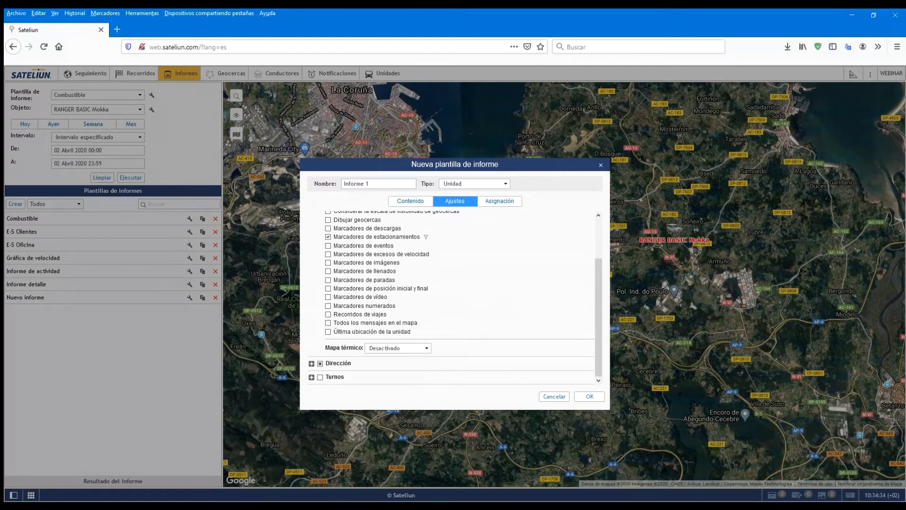
{"action": "scroll", "coordinate": [450, 297], "scroll_direction": "up", "scroll_amount": 2}
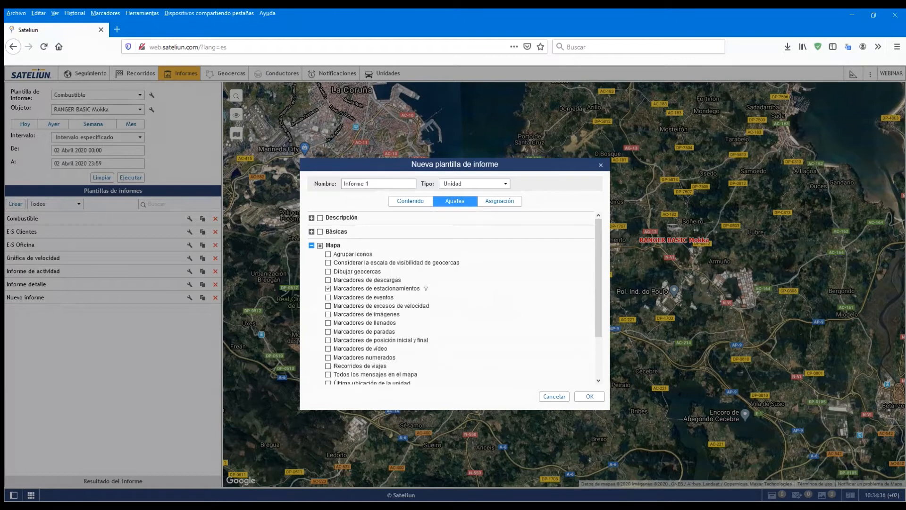
{"action": "scroll", "coordinate": [451, 297], "scroll_direction": "down", "scroll_amount": 2}
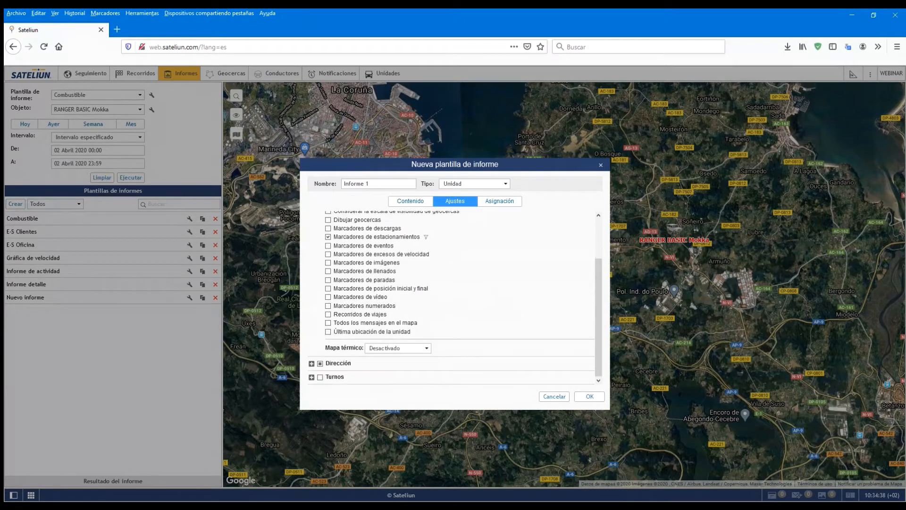
{"action": "scroll", "coordinate": [451, 297], "scroll_direction": "up", "scroll_amount": 2}
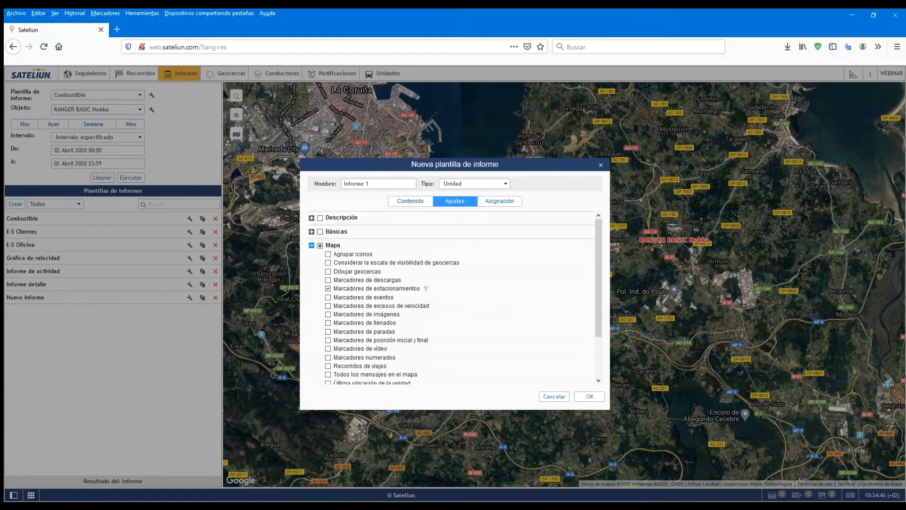
{"action": "scroll", "coordinate": [451, 297], "scroll_direction": "down", "scroll_amount": 2}
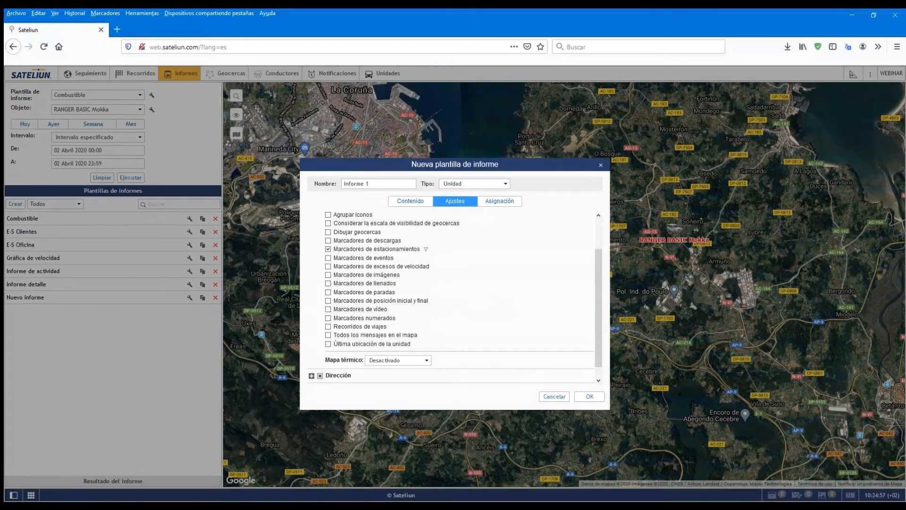
{"action": "scroll", "coordinate": [427, 290], "scroll_direction": "down", "scroll_amount": 1}
{"action": "scroll", "coordinate": [427, 290], "scroll_direction": "up", "scroll_amount": 2}
{"action": "scroll", "coordinate": [427, 290], "scroll_direction": "down", "scroll_amount": 1}
- Filter the parking markers by a minimum duration of 00:01:00 and accept the filter parameters
{"action": "left_click", "coordinate": [426, 248]}
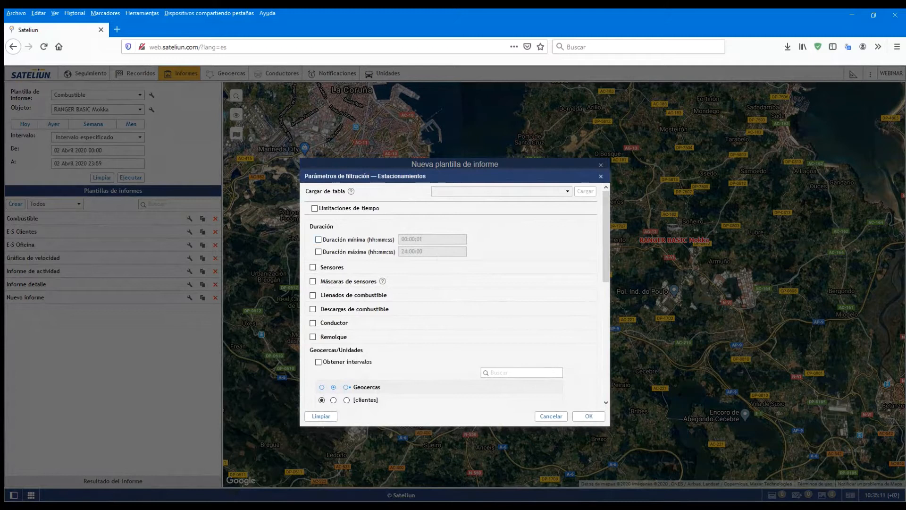
{"action": "left_click", "coordinate": [319, 240]}
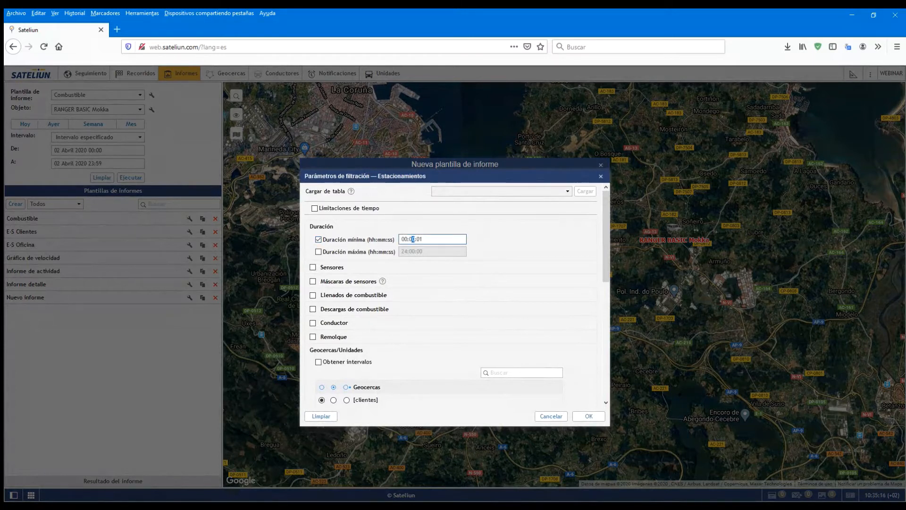
{"action": "left_click", "coordinate": [412, 239]}
{"action": "type", "text": "1:00"}
{"action": "scroll", "coordinate": [453, 293], "scroll_direction": "down", "scroll_amount": 4}
{"action": "scroll", "coordinate": [453, 293], "scroll_direction": "down", "scroll_amount": 3}
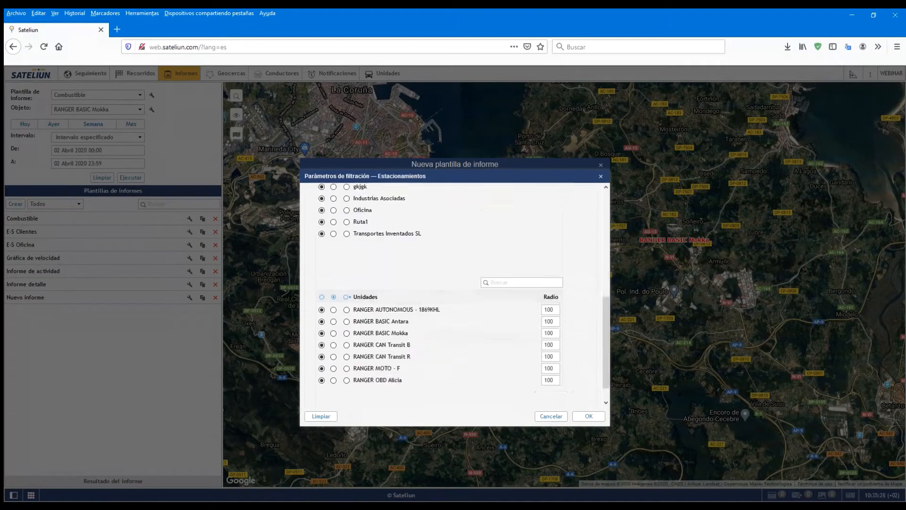
{"action": "scroll", "coordinate": [453, 292], "scroll_direction": "up", "scroll_amount": 7}
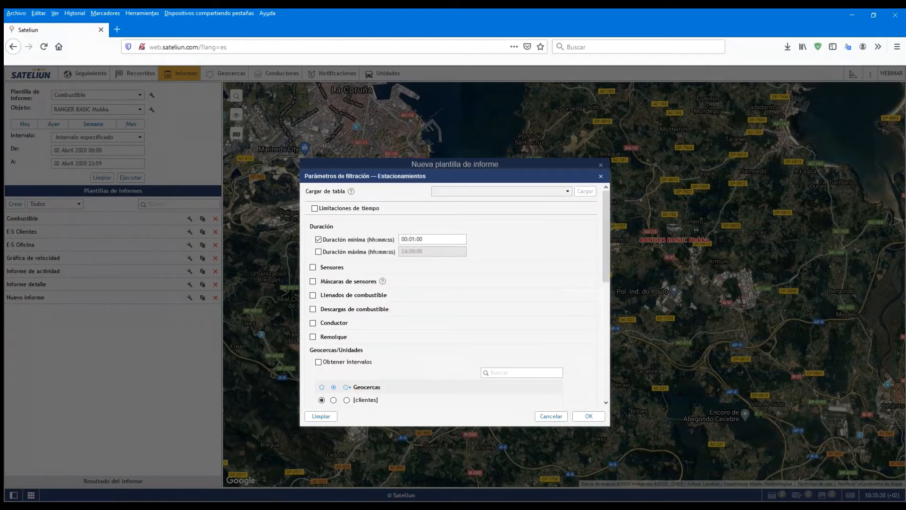
{"action": "left_click", "coordinate": [588, 415]}
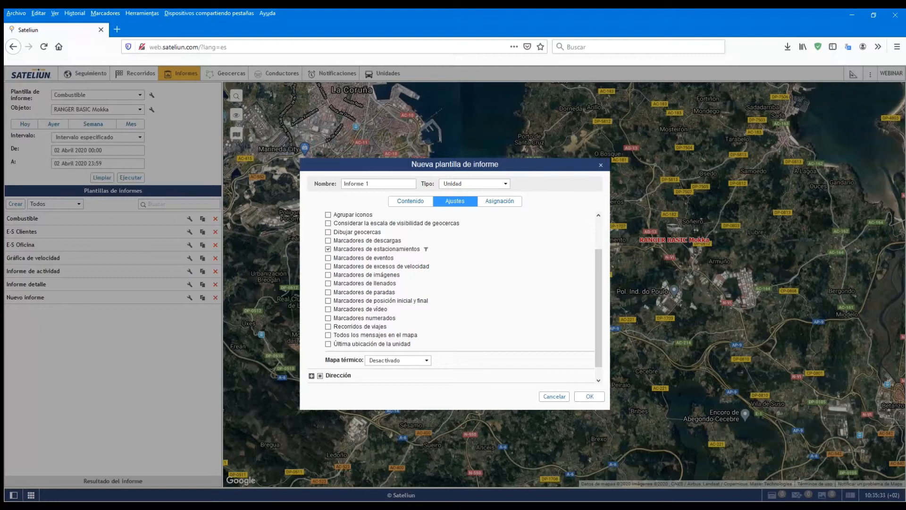
- Add a new table to the template's content and set its type to Estacionamientos
{"action": "left_click", "coordinate": [410, 200]}
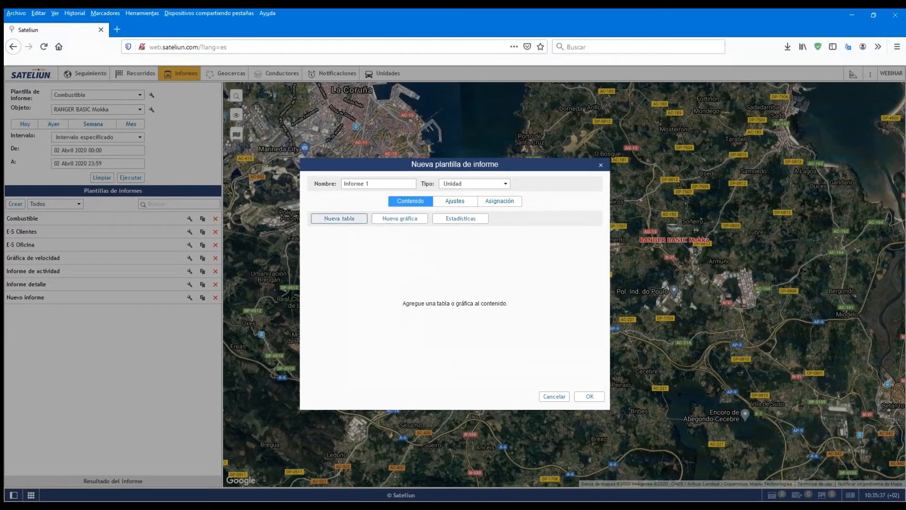
{"action": "left_click", "coordinate": [338, 218]}
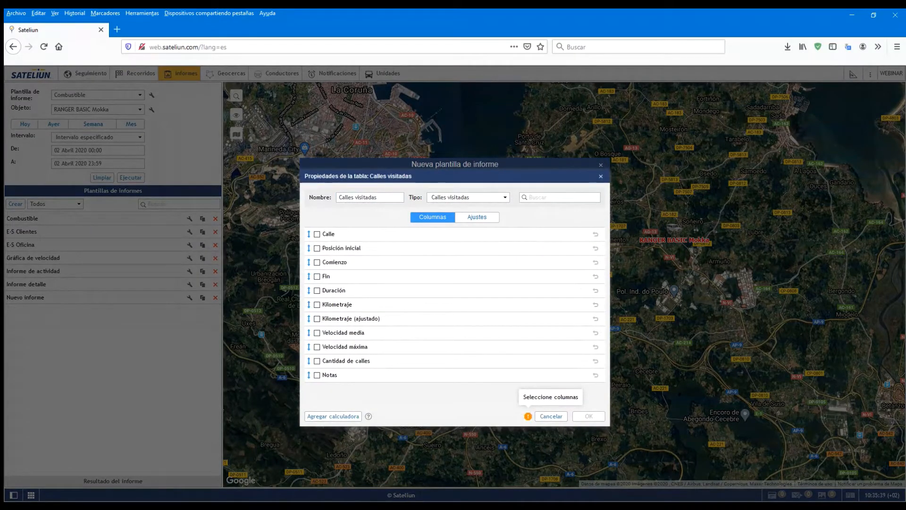
{"action": "key", "text": "Tab"}
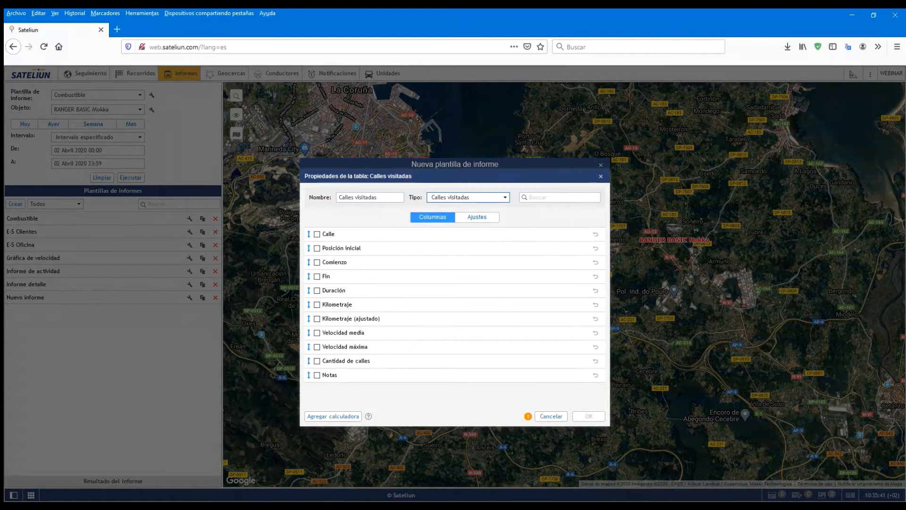
{"action": "key", "text": "Down"}
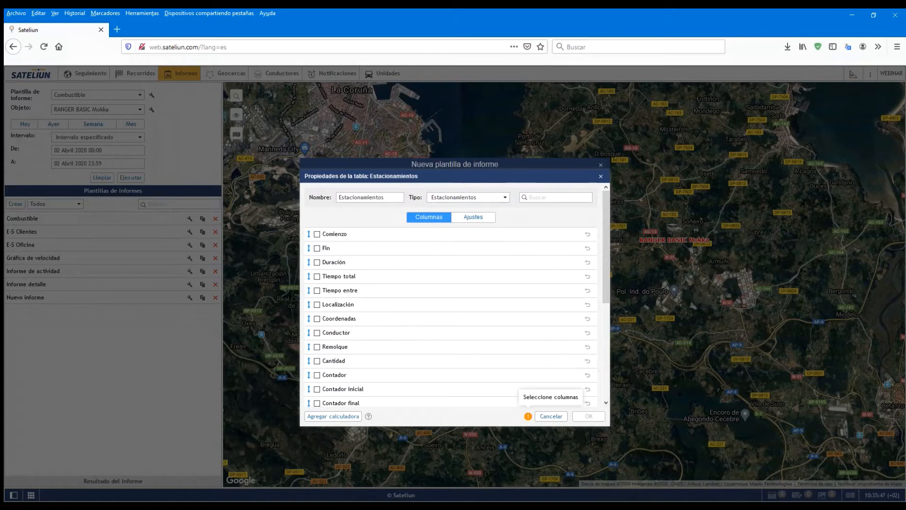
{"action": "left_click", "coordinate": [369, 197]}
- Include the columns Comienzo, Fin, Duración and Localización in the table, moving Localización directly below Duración
{"action": "left_click", "coordinate": [316, 234]}
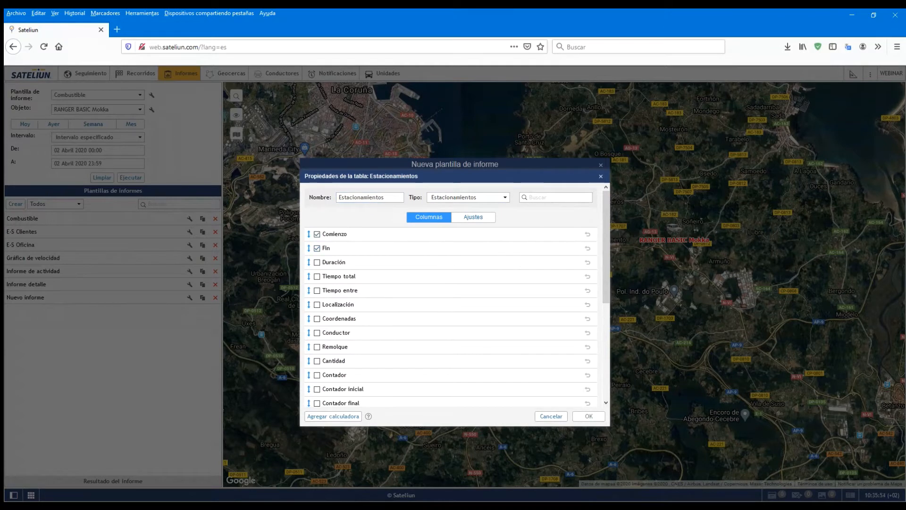
{"action": "left_click", "coordinate": [316, 262]}
{"action": "left_click", "coordinate": [317, 305]}
{"action": "left_click", "coordinate": [334, 262]}
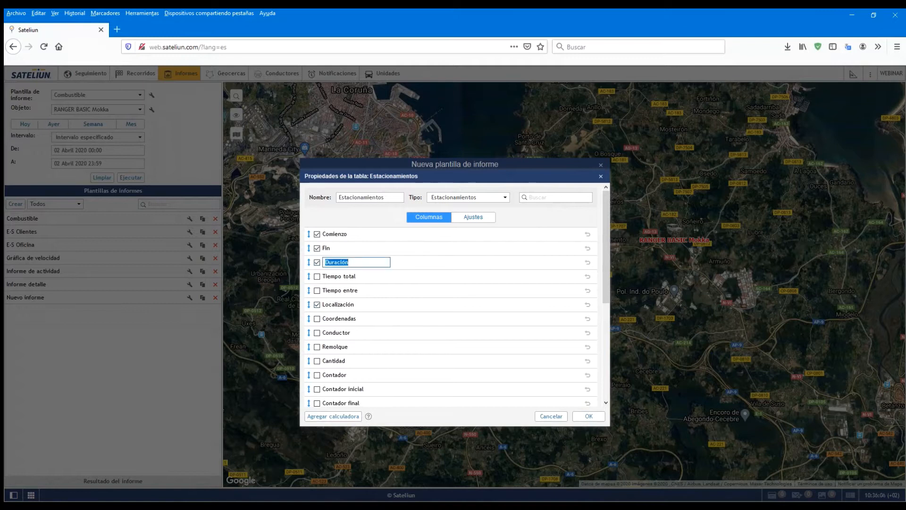
{"action": "key", "text": "Return"}
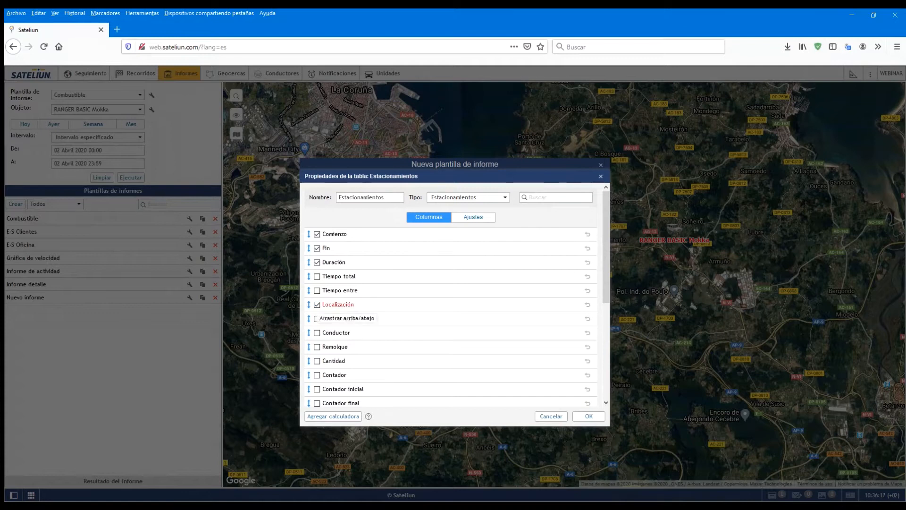
{"action": "left_click_drag", "start_coordinate": [309, 304], "coordinate": [311, 276]}
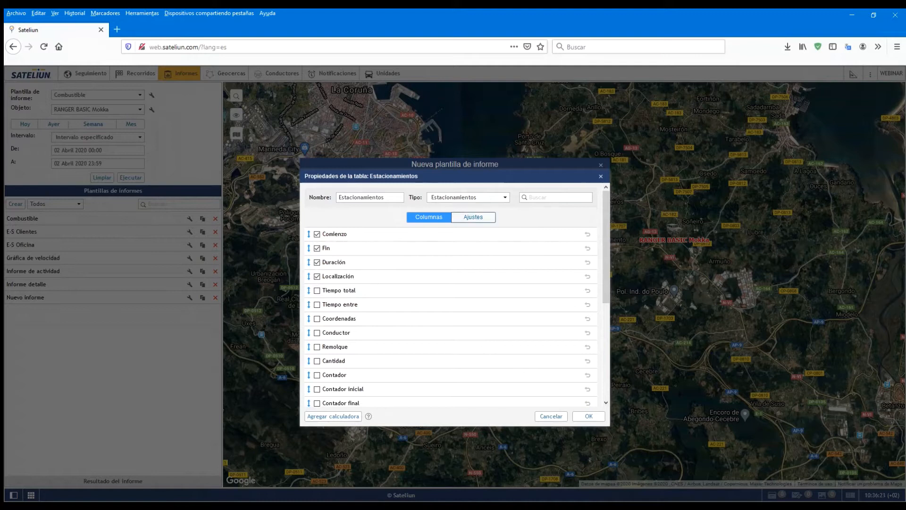
- Set the Estacionamientos table's interval filter to a minimum duration of 00:01:00, then accept the table and save the template
{"action": "left_click", "coordinate": [473, 217]}
{"action": "scroll", "coordinate": [450, 293], "scroll_direction": "down", "scroll_amount": 3}
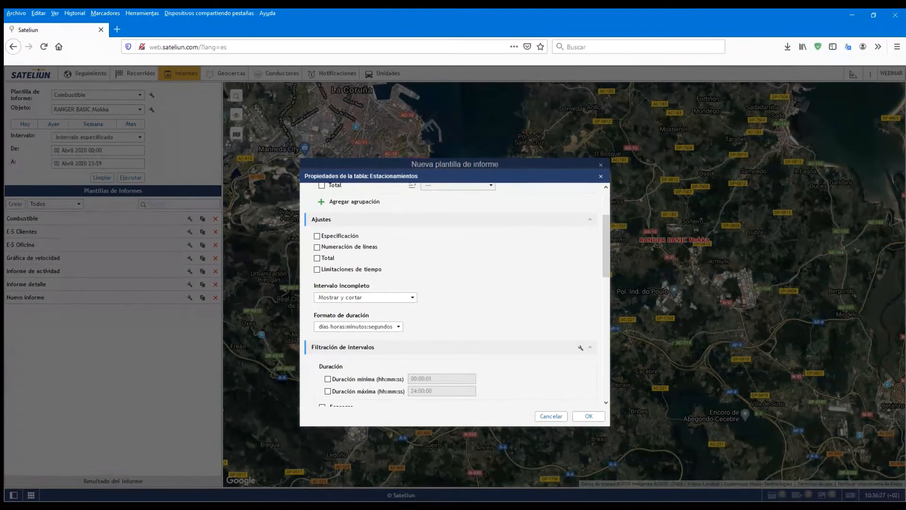
{"action": "scroll", "coordinate": [451, 293], "scroll_direction": "down", "scroll_amount": 2}
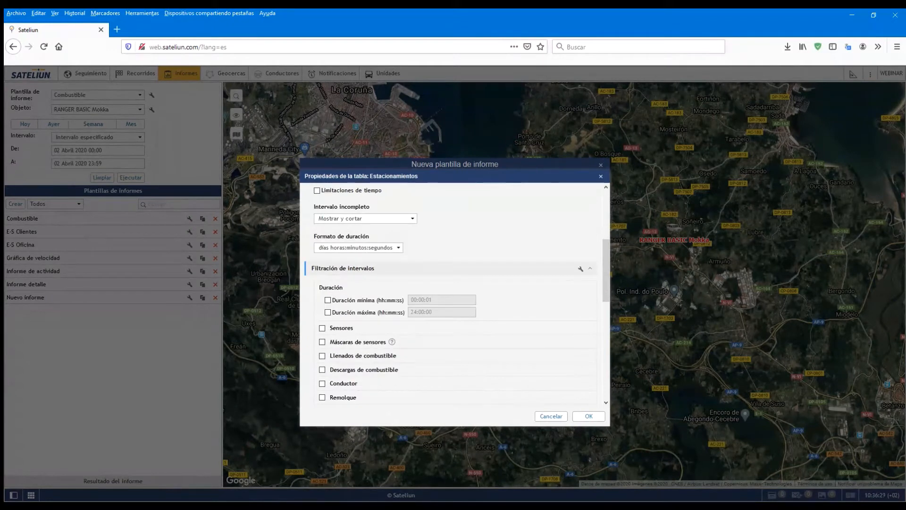
{"action": "left_click", "coordinate": [327, 300]}
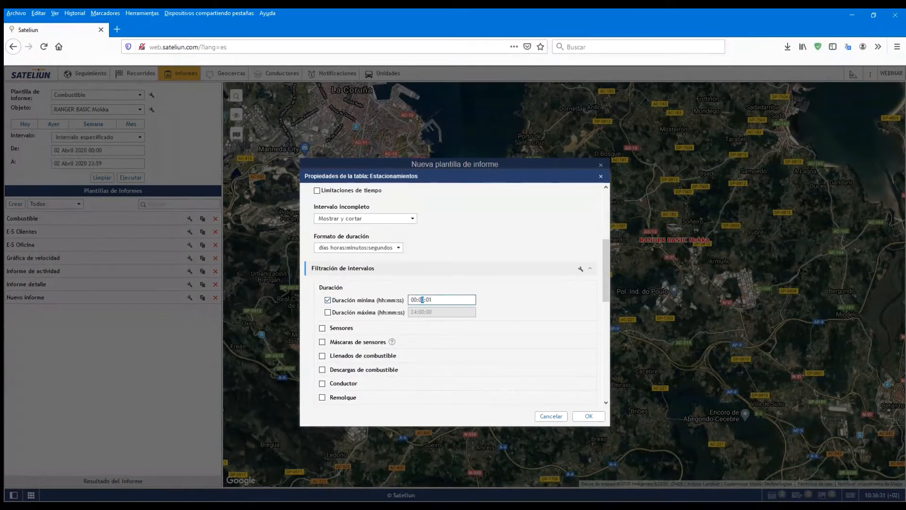
{"action": "type", "text": "1:0"}
{"action": "scroll", "coordinate": [453, 292], "scroll_direction": "down", "scroll_amount": 3}
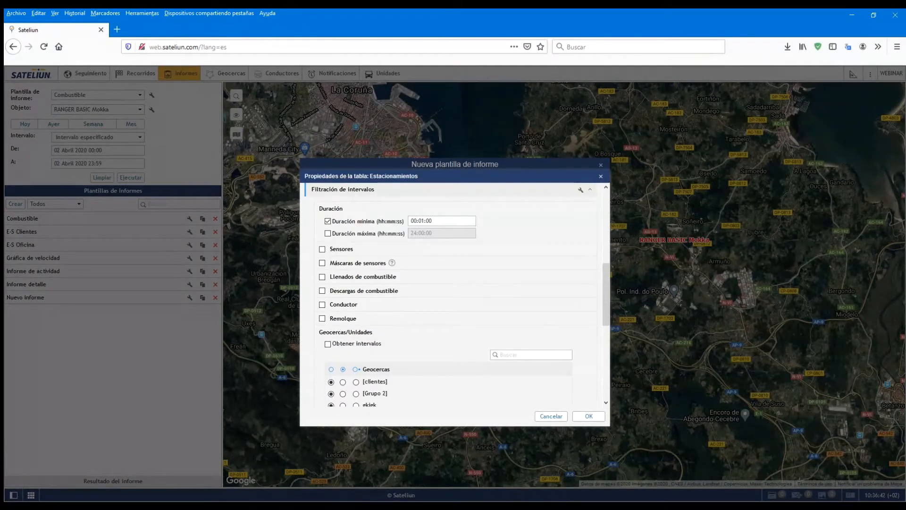
{"action": "scroll", "coordinate": [453, 292], "scroll_direction": "up", "scroll_amount": 8}
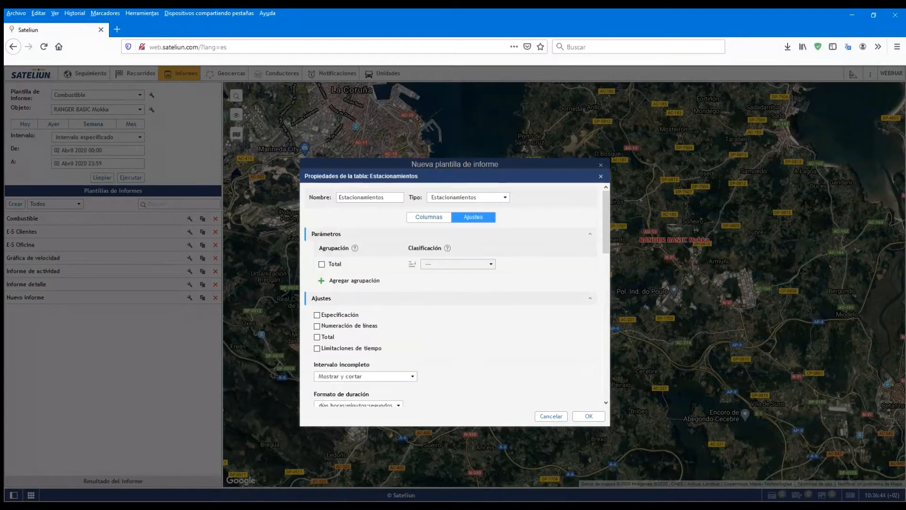
{"action": "left_click", "coordinate": [589, 416]}
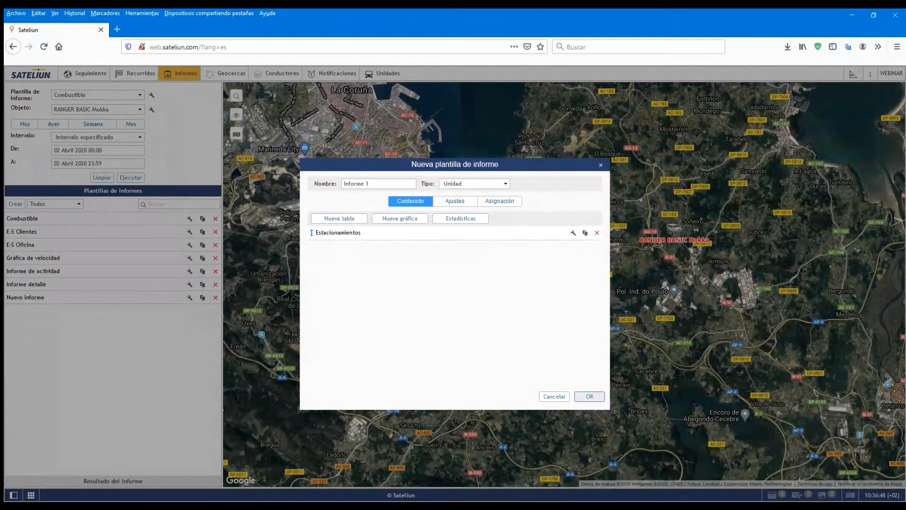
{"action": "left_click", "coordinate": [589, 396]}
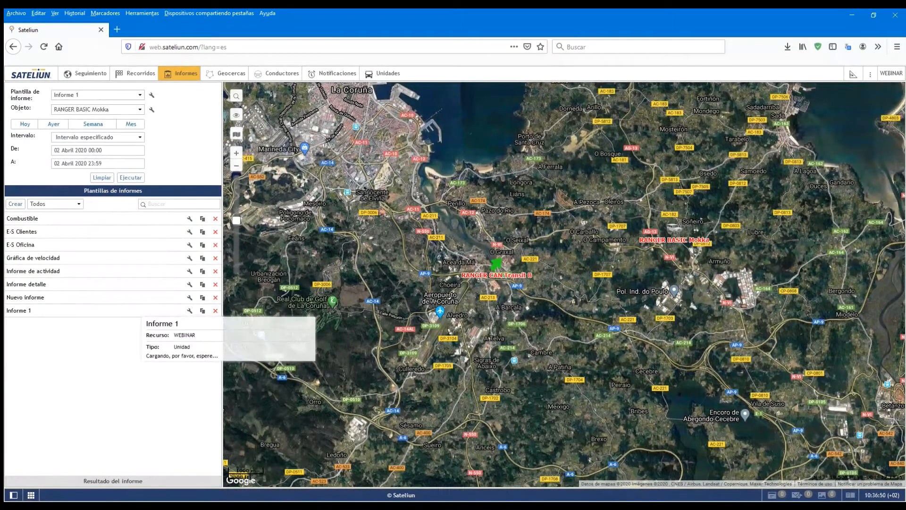
- Run Informe 1 for RANGER CAN Transit B over the previous week
{"action": "left_click", "coordinate": [137, 110]}
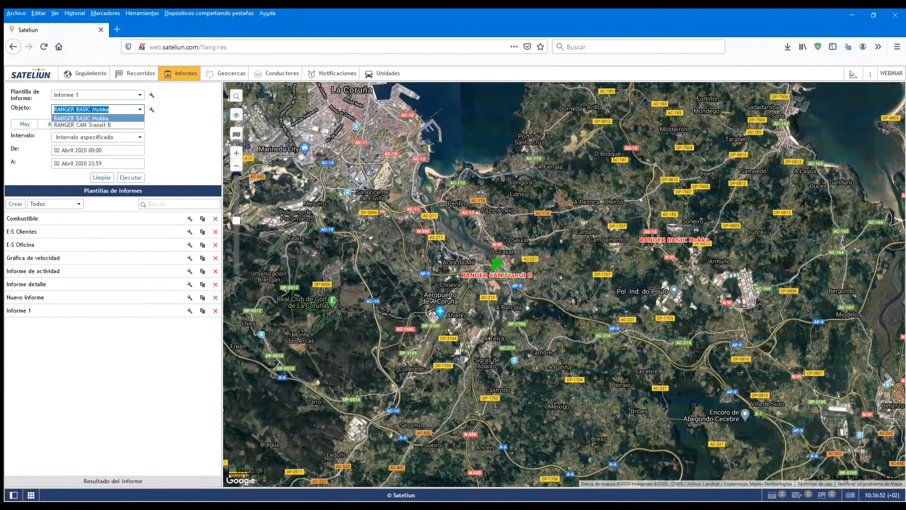
{"action": "left_click", "coordinate": [122, 125]}
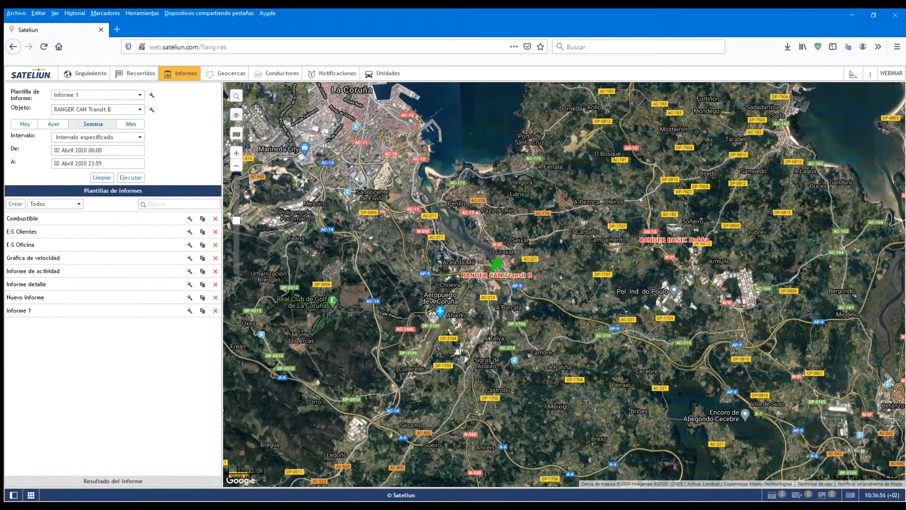
{"action": "left_click", "coordinate": [92, 123]}
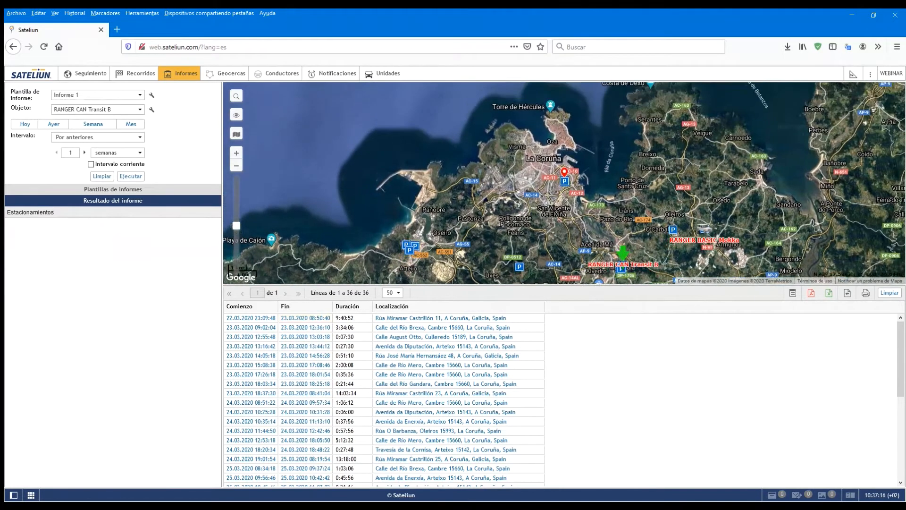
- Locate individual parking stops on the map from the result table, review the remaining rows, and clear the report
{"action": "left_click", "coordinate": [444, 337]}
{"action": "left_click", "coordinate": [446, 355]}
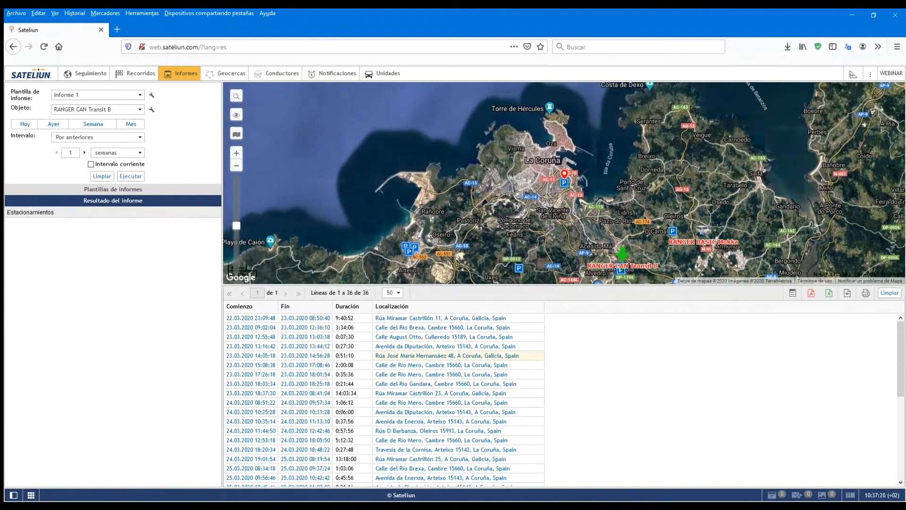
{"action": "scroll", "coordinate": [383, 399], "scroll_direction": "down", "scroll_amount": 5}
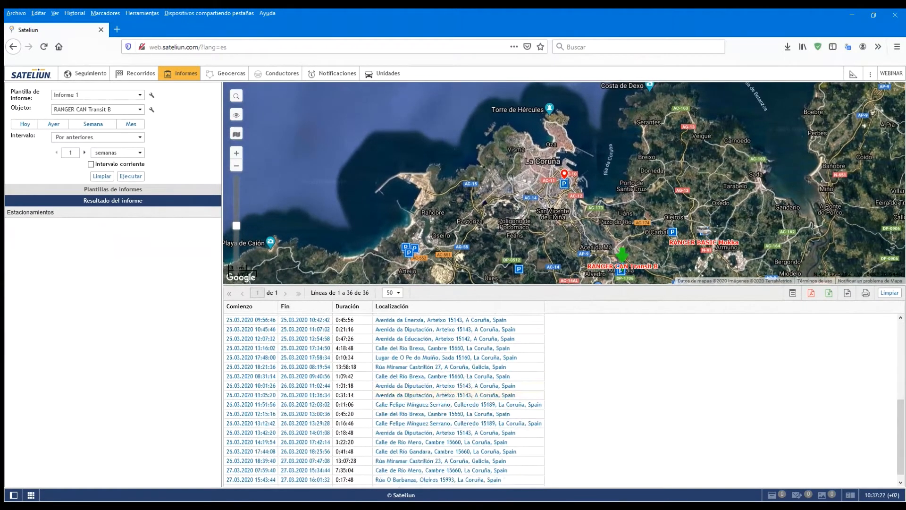
{"action": "scroll", "coordinate": [448, 388], "scroll_direction": "up", "scroll_amount": 5}
{"action": "scroll", "coordinate": [448, 388], "scroll_direction": "down", "scroll_amount": 5}
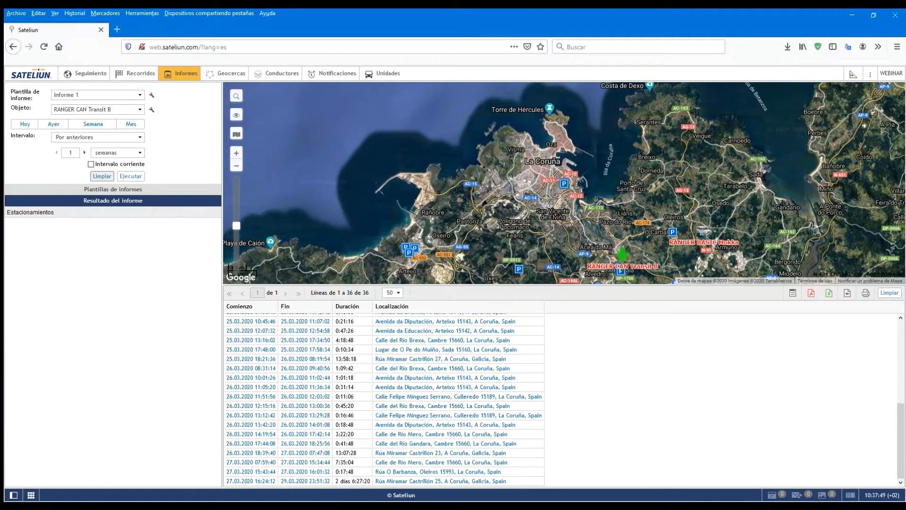
{"action": "left_click", "coordinate": [102, 176]}
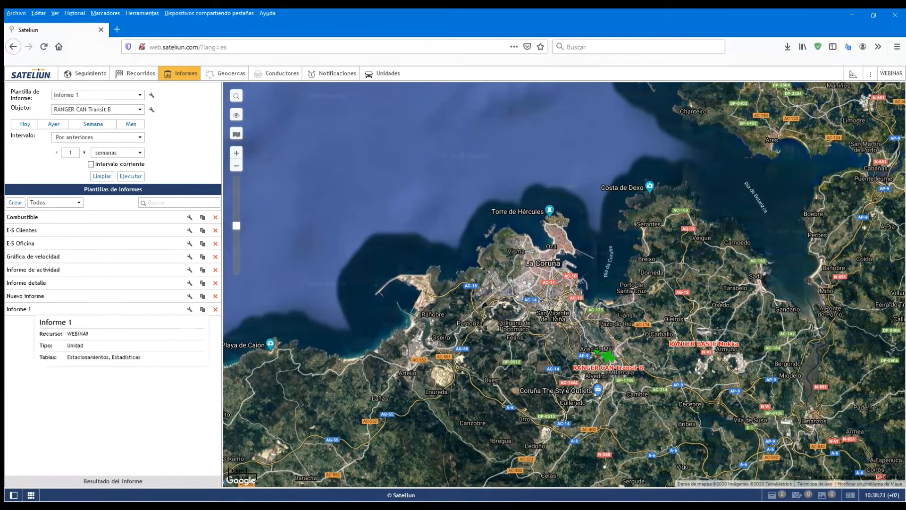
- Open the Informe 1 template for editing and change its type to Grupo de unidades, accepting the loss of its contents
{"action": "left_click", "coordinate": [190, 309]}
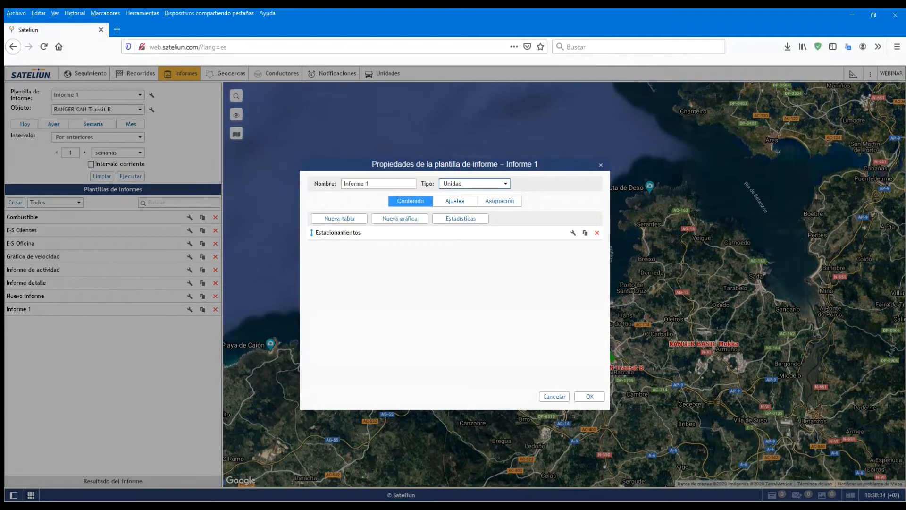
{"action": "key", "text": "Down"}
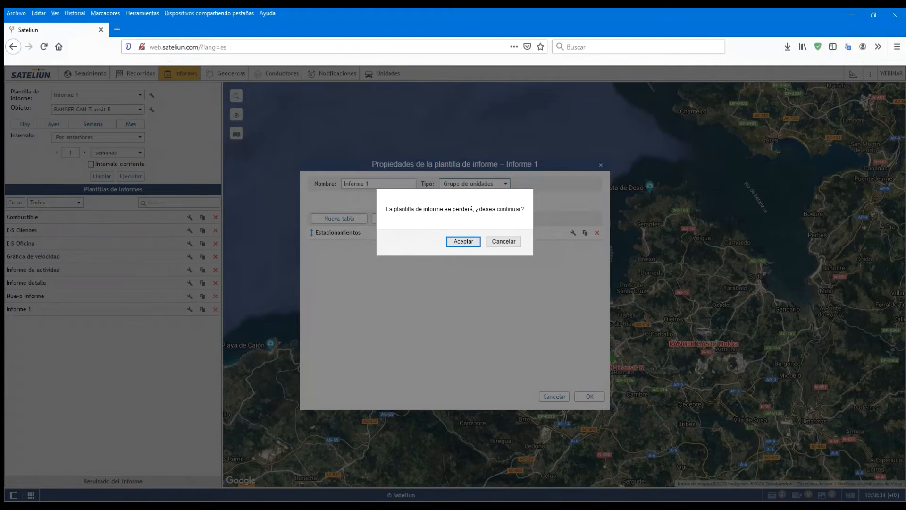
{"action": "key", "text": "Return"}
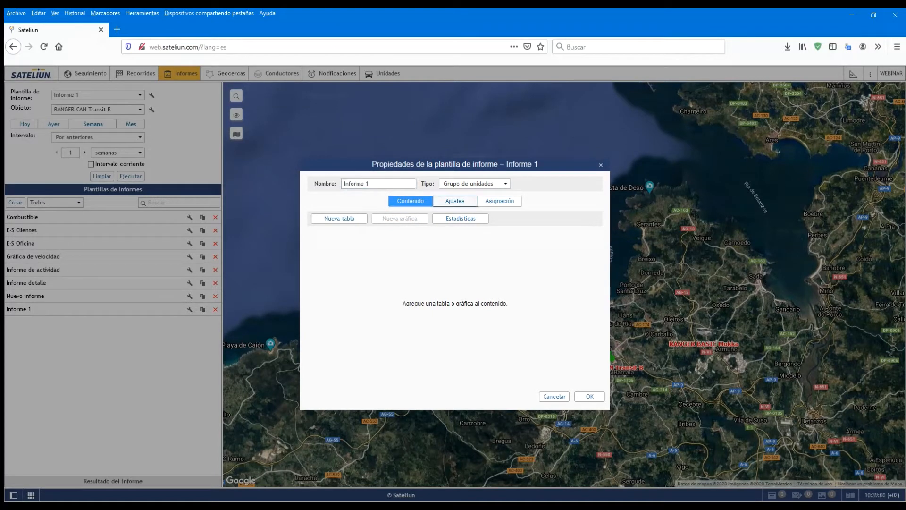
{"action": "left_click", "coordinate": [455, 201]}
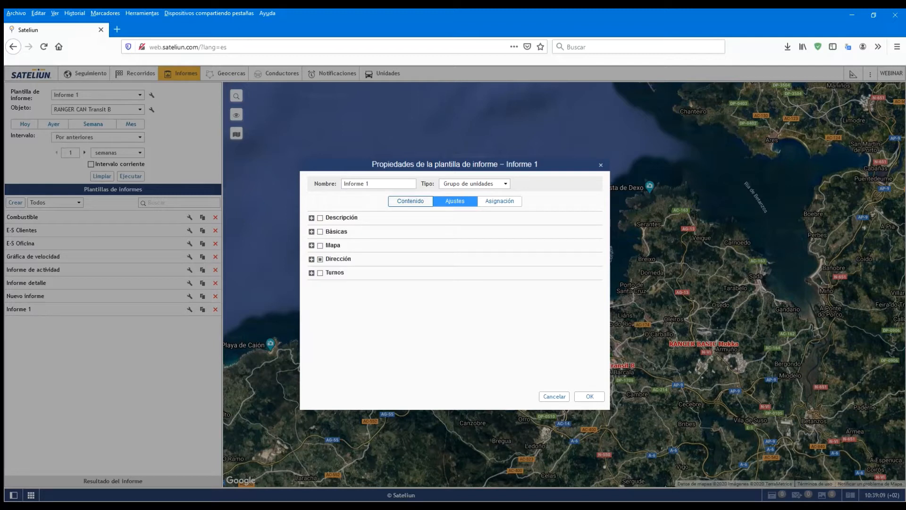
{"action": "left_click", "coordinate": [410, 200]}
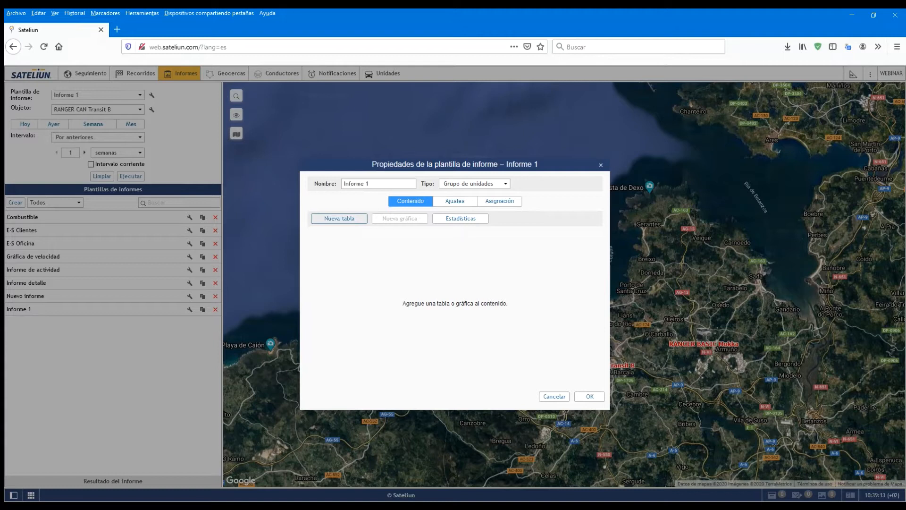
- Add a new Estacionamientos table to the template with the columns Comienzo, Fin, Duración and Localización
{"action": "left_click", "coordinate": [339, 218]}
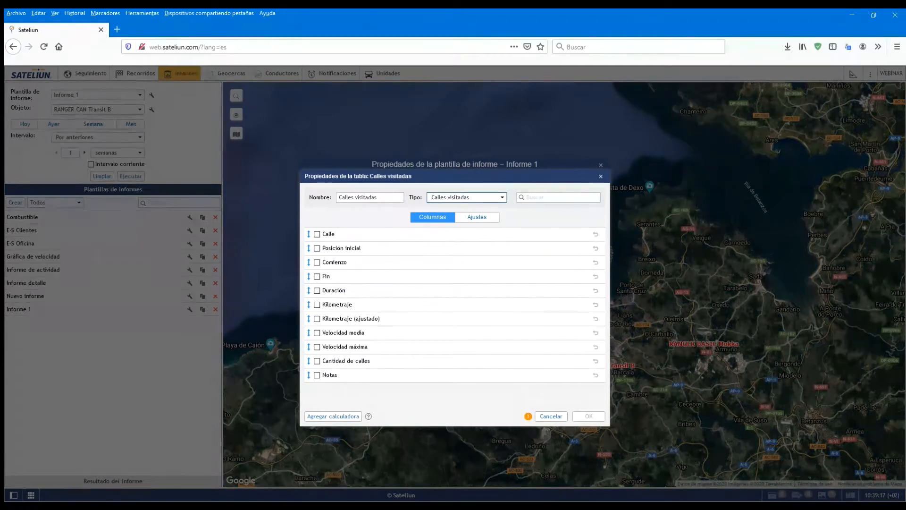
{"action": "left_click", "coordinate": [453, 283]}
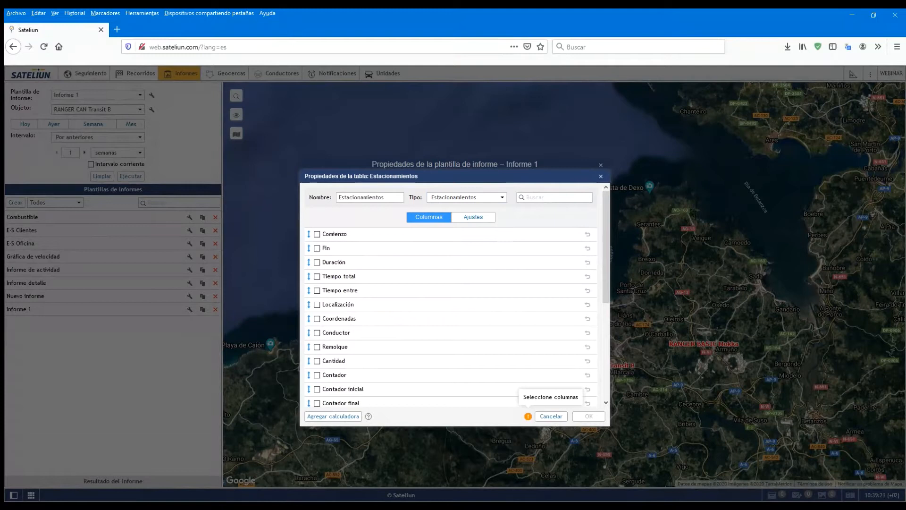
{"action": "left_click", "coordinate": [317, 234]}
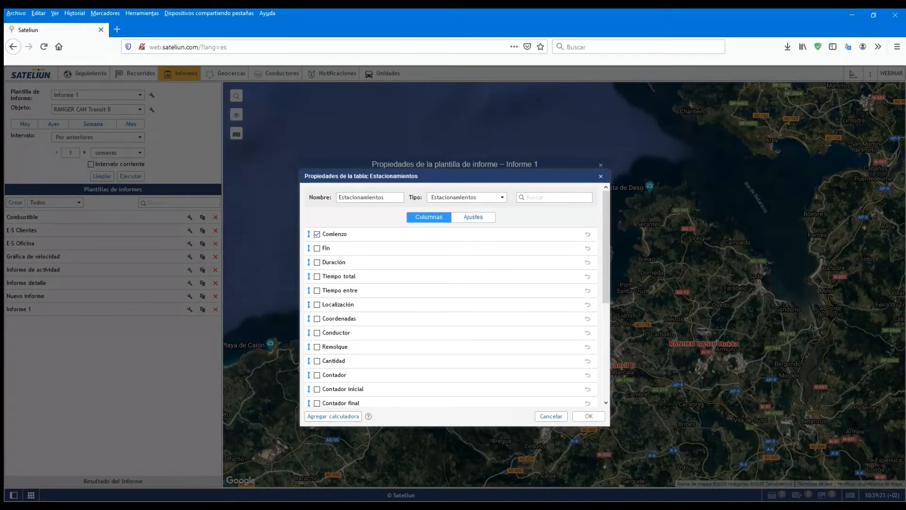
{"action": "left_click", "coordinate": [317, 249]}
- Set the Estacionamientos table's interval filter to a minimum duration of 00:01:00
{"action": "left_click", "coordinate": [474, 217]}
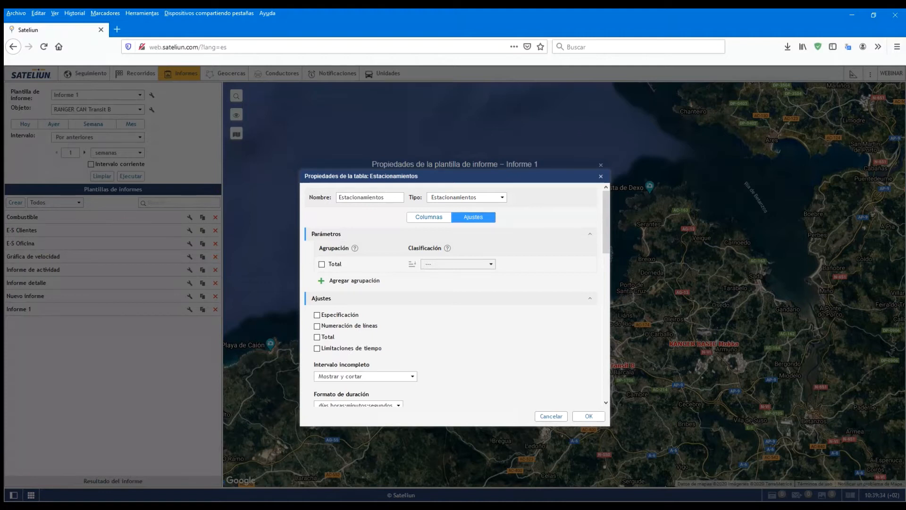
{"action": "scroll", "coordinate": [450, 293], "scroll_direction": "down", "scroll_amount": 3}
{"action": "left_click", "coordinate": [328, 379]}
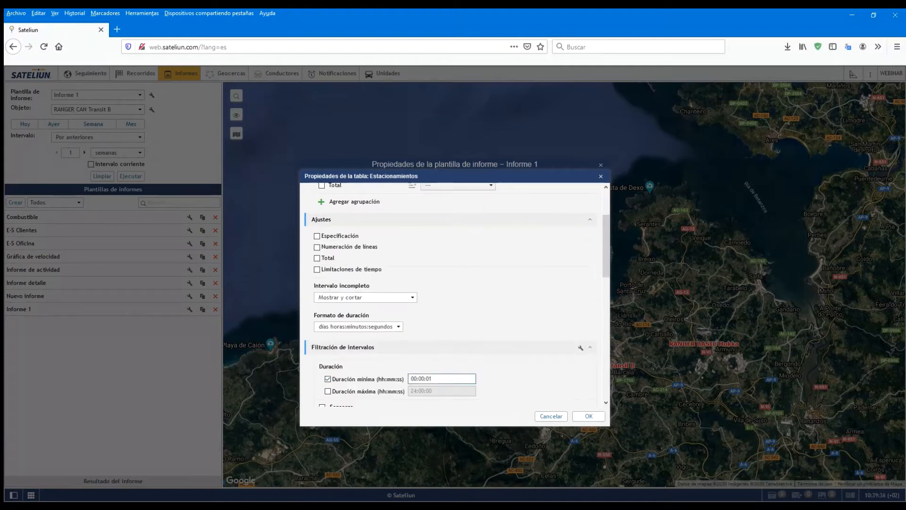
{"action": "type", "text": "1:00"}
- Add a grouping by Unidad to the table and sort it by Comienzo
{"action": "scroll", "coordinate": [452, 292], "scroll_direction": "up", "scroll_amount": 1}
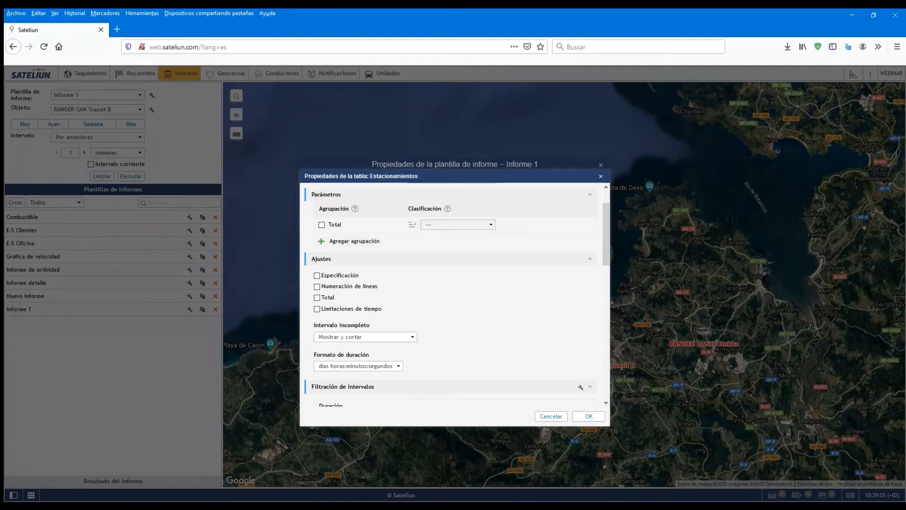
{"action": "left_click", "coordinate": [354, 242]}
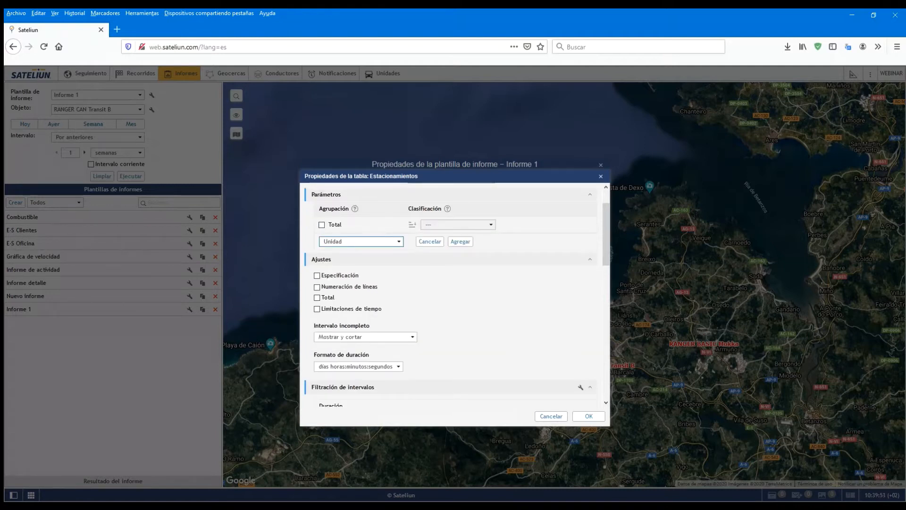
{"action": "left_click", "coordinate": [460, 241]}
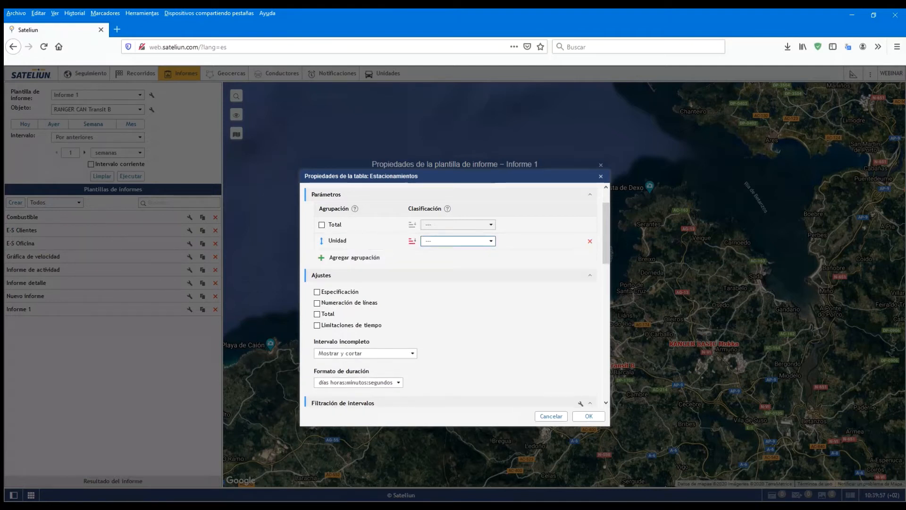
{"action": "left_click", "coordinate": [442, 261]}
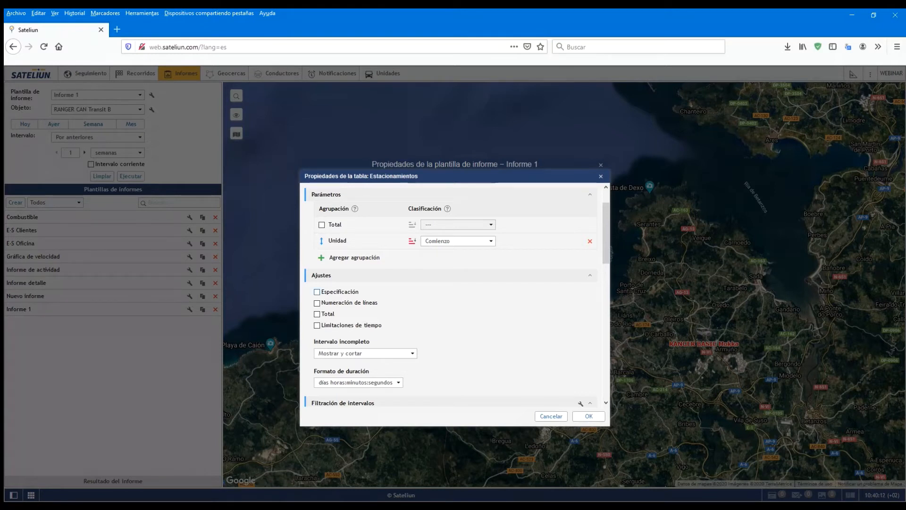
- Enable Especificación, Numeración de líneas and Total for the table, then accept it and save the template
{"action": "left_click", "coordinate": [317, 314]}
{"action": "left_click", "coordinate": [317, 302]}
{"action": "left_click", "coordinate": [588, 416]}
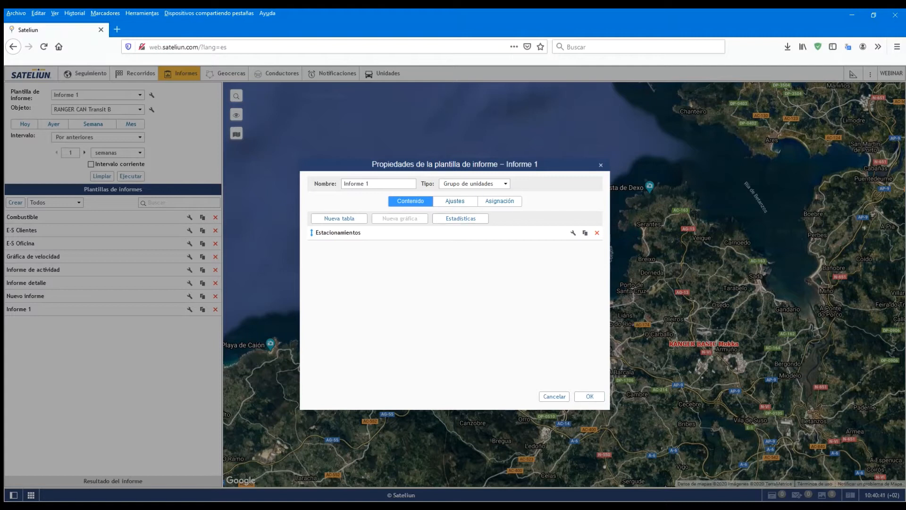
{"action": "left_click", "coordinate": [589, 395]}
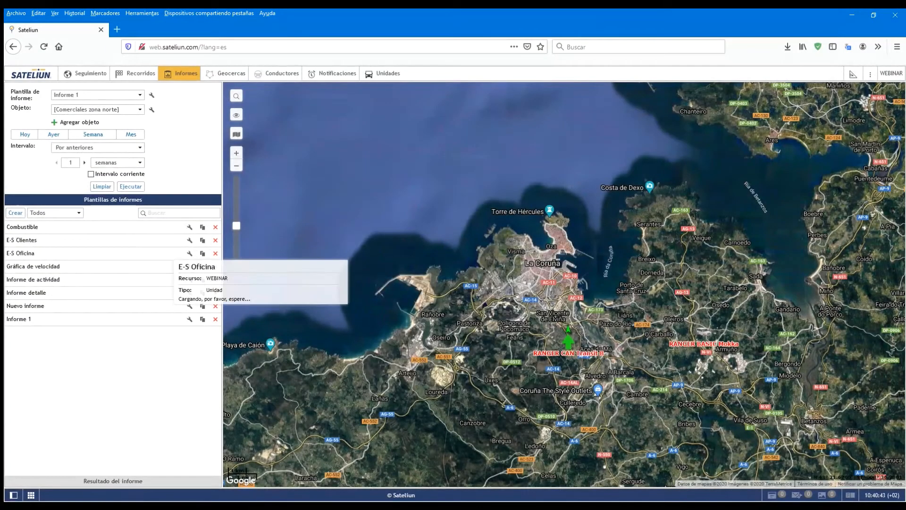
- Run Informe 1 for the Comerciales zona norte group over the previous week and clear the result
{"action": "left_click", "coordinate": [94, 109]}
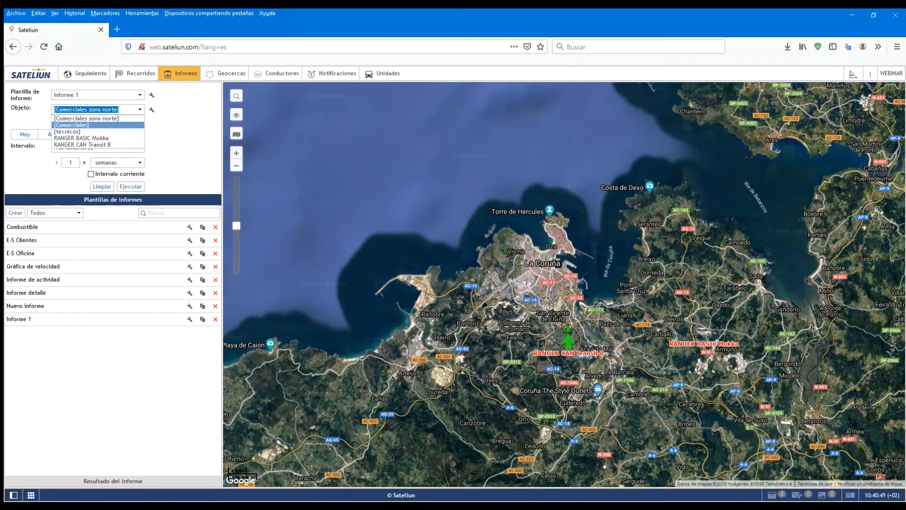
{"action": "key", "text": "Return"}
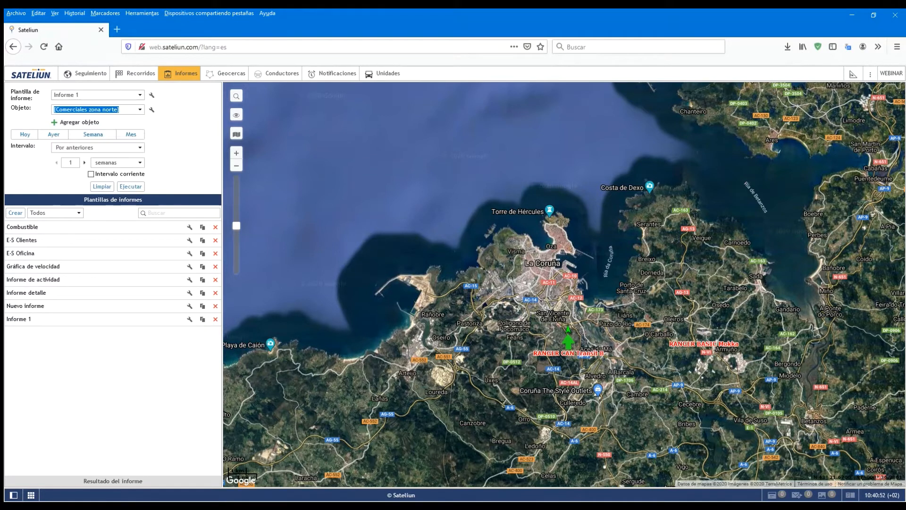
{"action": "left_click", "coordinate": [130, 187]}
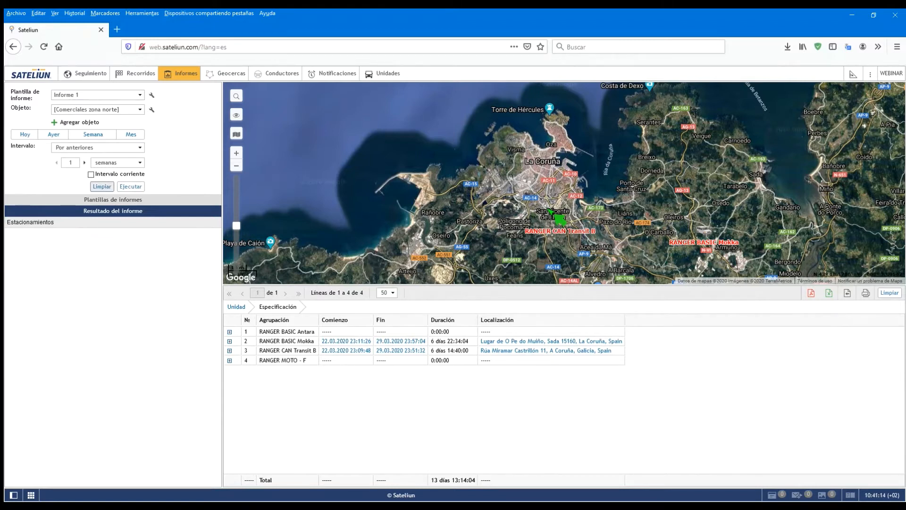
{"action": "left_click", "coordinate": [102, 187]}
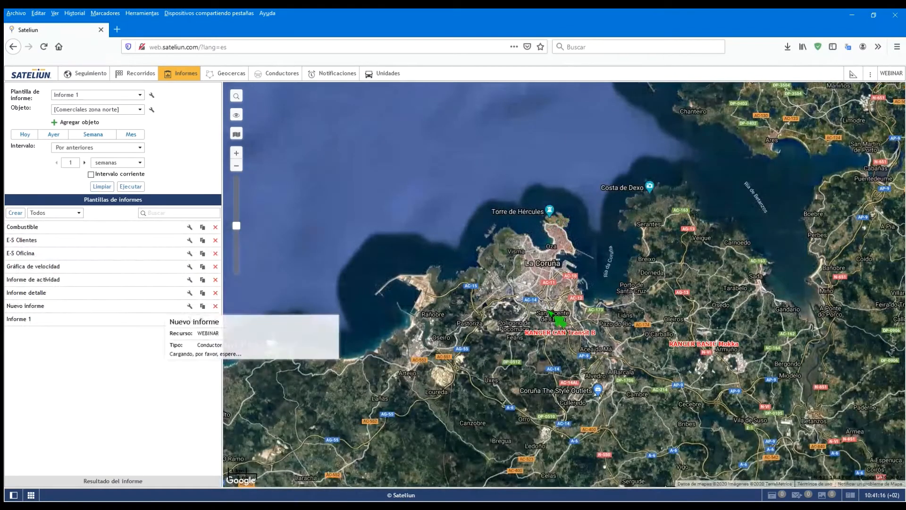
- Check the unit group assignment of the Informe 1 template and close it without saving
{"action": "left_click", "coordinate": [189, 319]}
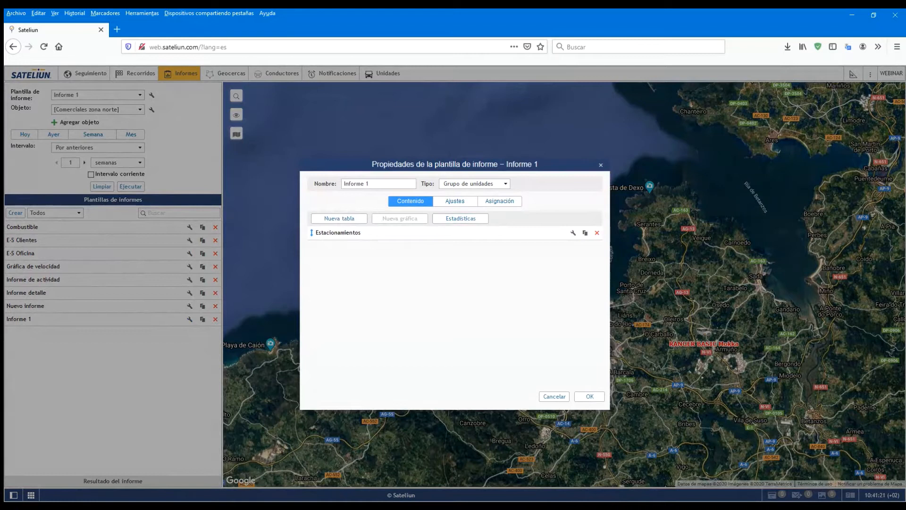
{"action": "left_click", "coordinate": [499, 200]}
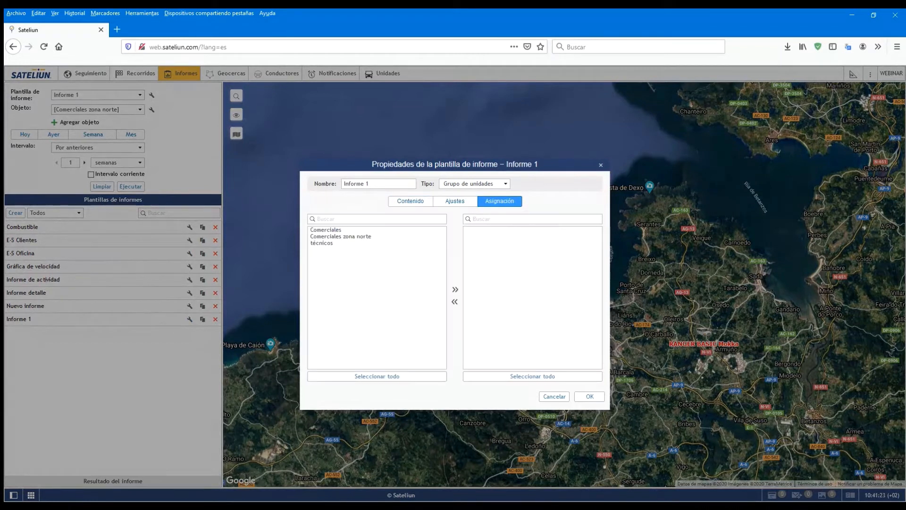
{"action": "left_click", "coordinate": [411, 201]}
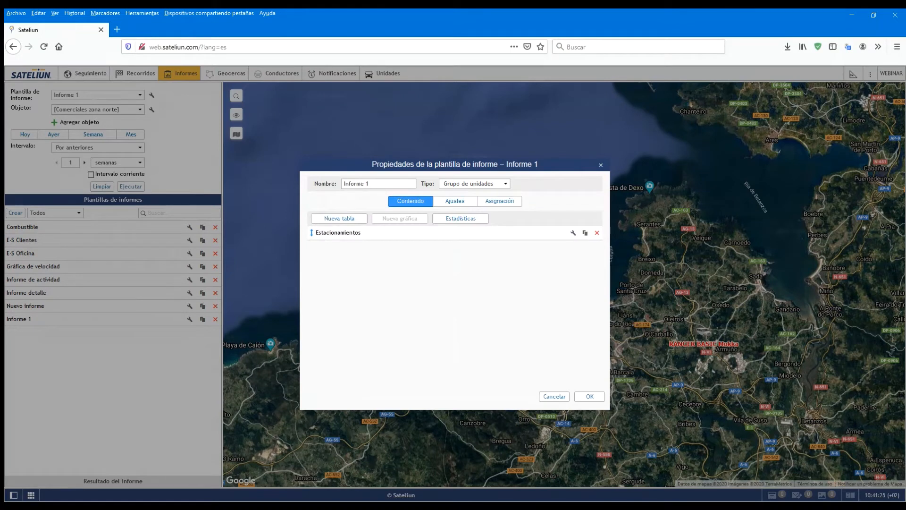
{"action": "left_click", "coordinate": [554, 396]}
- Set the report's object to RANGER BASIC Mokka and add RANGER CAN Transit B as a second object
{"action": "left_click", "coordinate": [109, 110]}
{"action": "left_click", "coordinate": [102, 139]}
{"action": "left_click", "coordinate": [79, 122]}
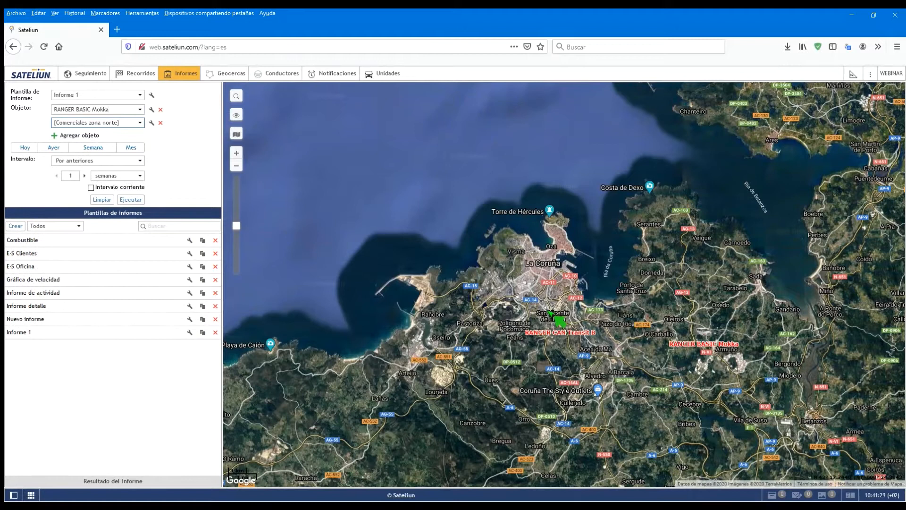
{"action": "left_click", "coordinate": [94, 123]}
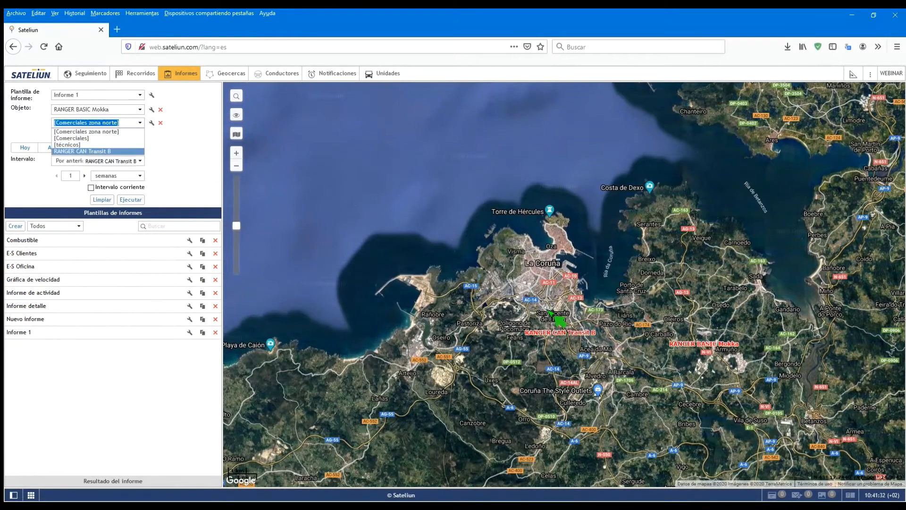
{"action": "left_click", "coordinate": [85, 151]}
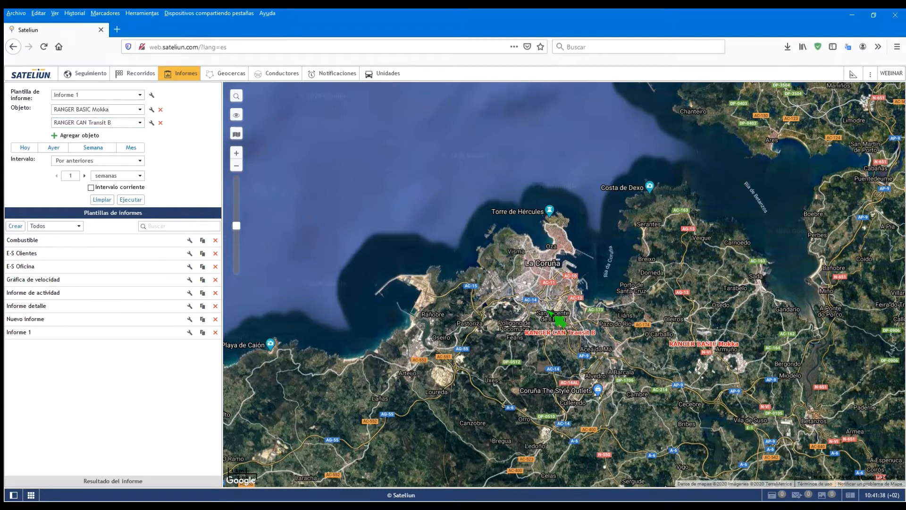
- Add the groups Comerciales zona norte, Comerciales and técnicos as further report objects
{"action": "left_click", "coordinate": [79, 135]}
{"action": "left_click", "coordinate": [79, 149]}
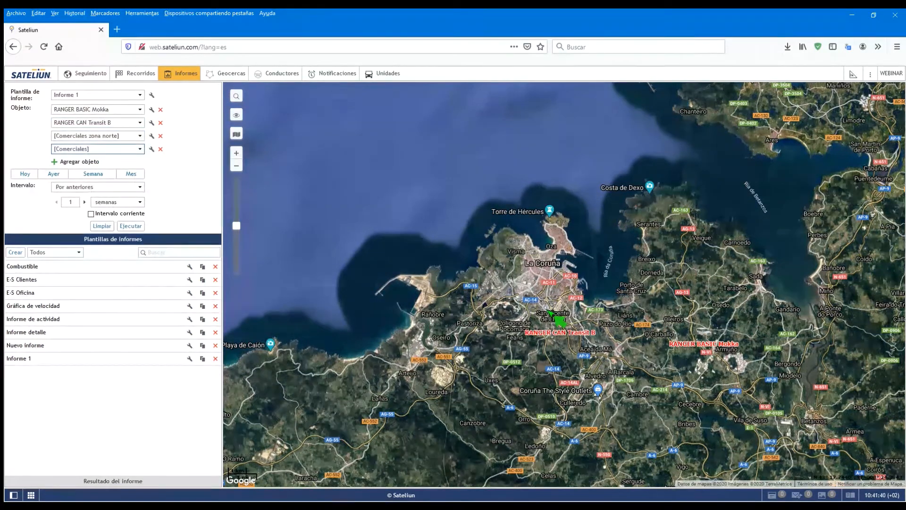
{"action": "left_click", "coordinate": [79, 162]}
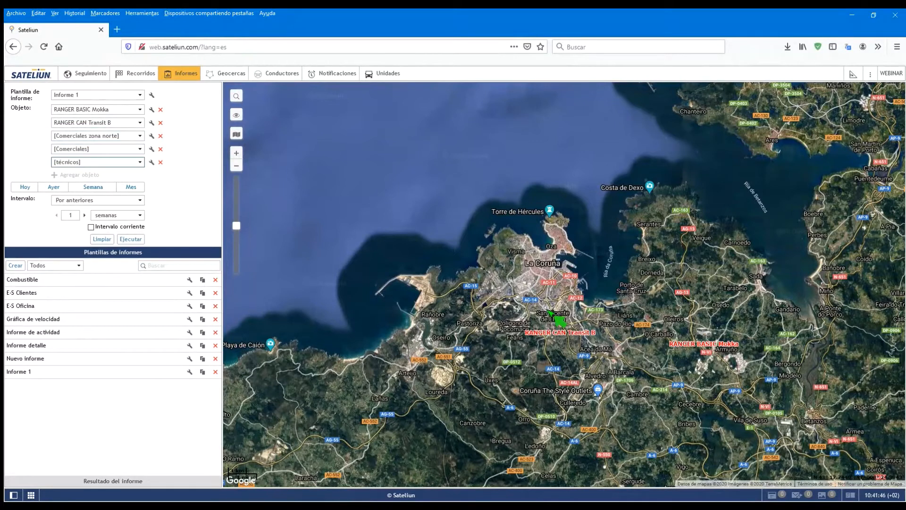
- Remove the groups técnicos, Comerciales and Comerciales zona norte from the report objects
{"action": "left_click", "coordinate": [160, 162]}
{"action": "left_click", "coordinate": [161, 149]}
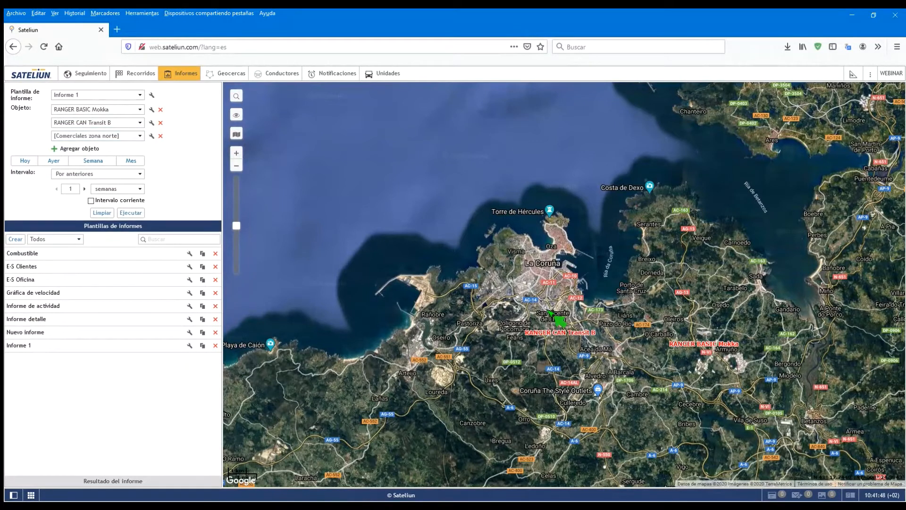
{"action": "left_click", "coordinate": [160, 136]}
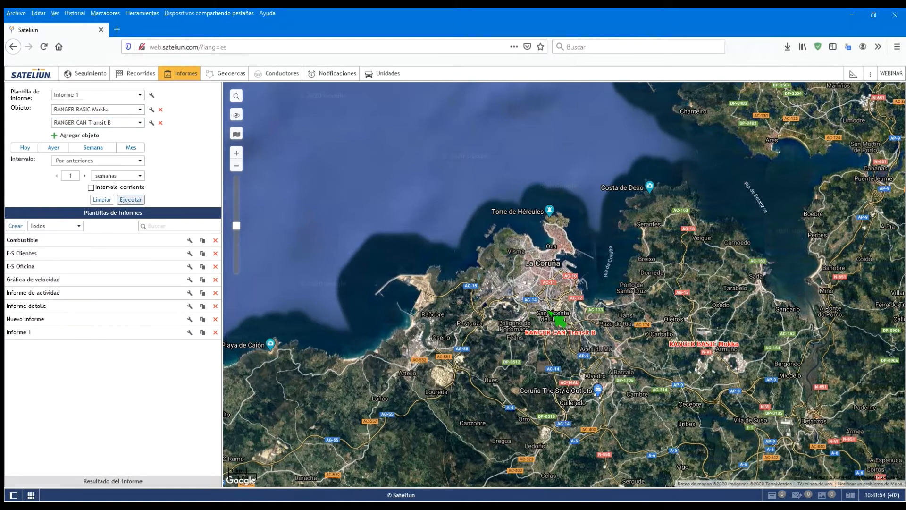
- Run Informe 1 for RANGER BASIC Mokka and RANGER CAN Transit B and expand the Mokka's parking details
{"action": "left_click", "coordinate": [131, 199]}
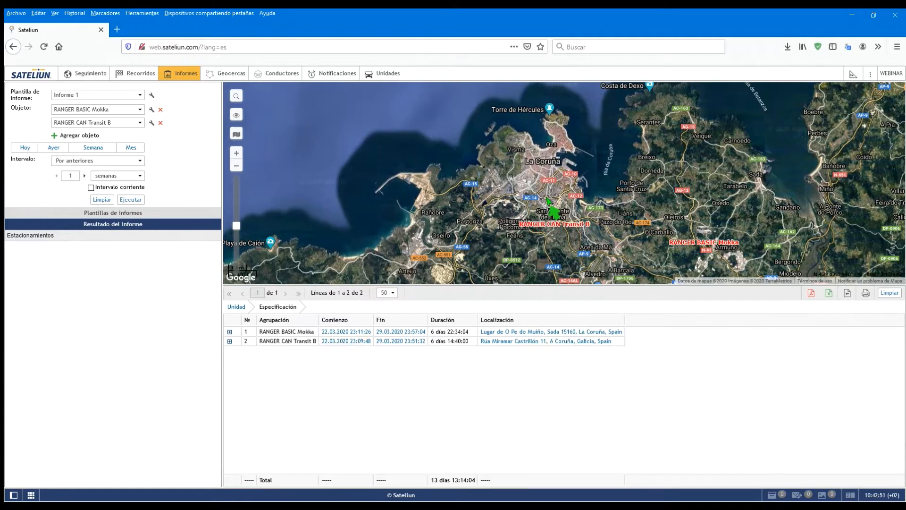
{"action": "left_click", "coordinate": [277, 307]}
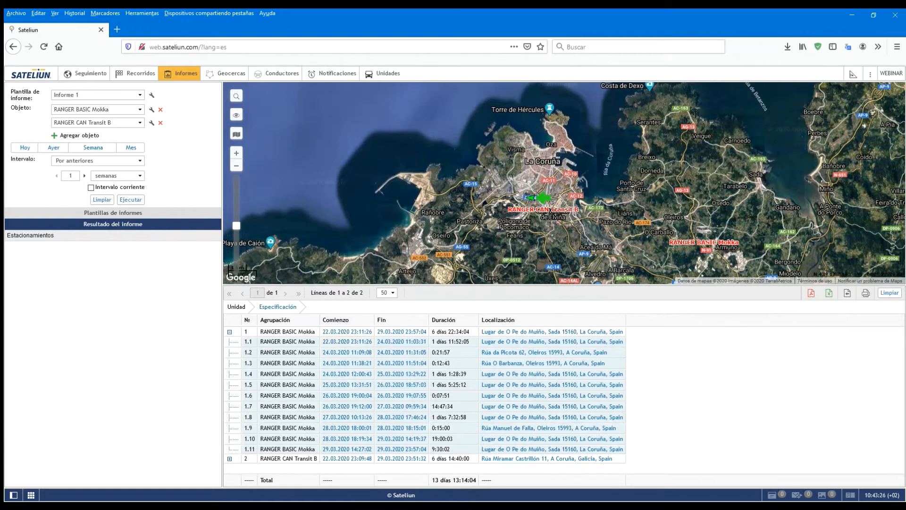
- Set the Estacionamientos table's Unidad grouping to sort by Comienzo in descending order and save the Informe 1 template
{"action": "left_click", "coordinate": [151, 95]}
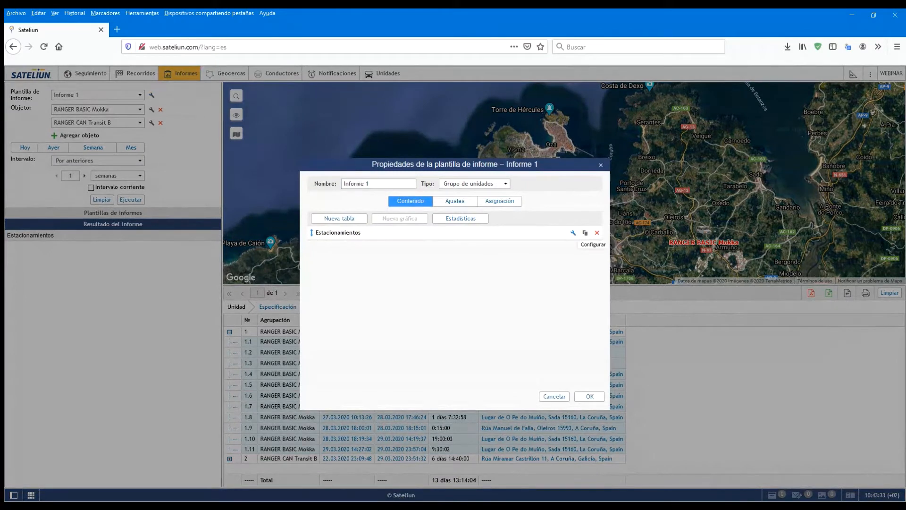
{"action": "left_click", "coordinate": [573, 232]}
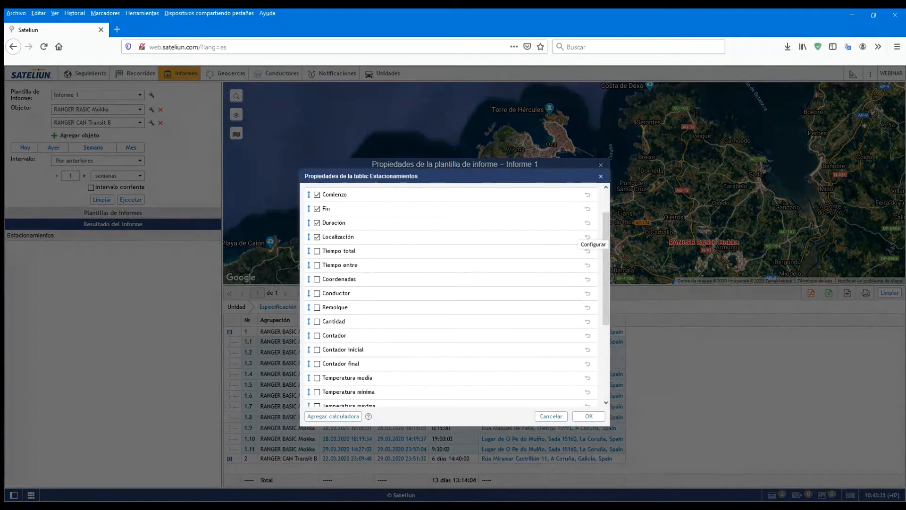
{"action": "left_click", "coordinate": [473, 216]}
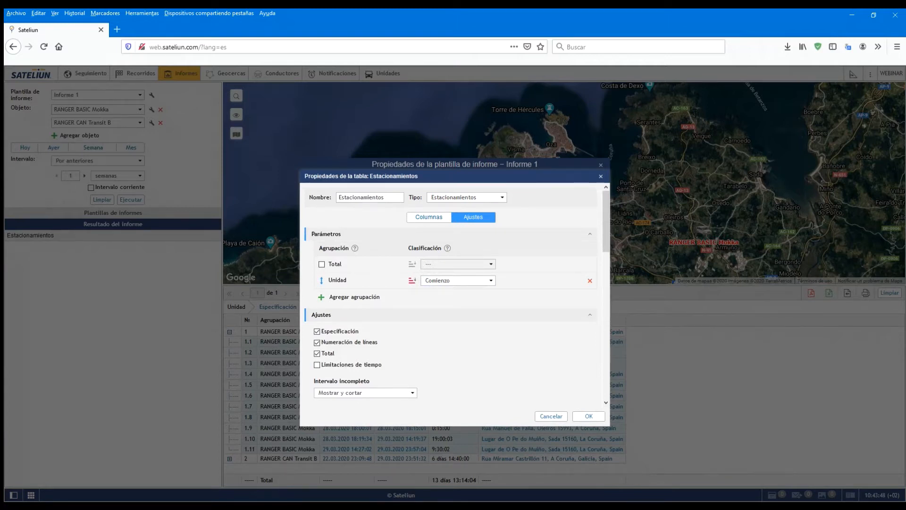
{"action": "left_click", "coordinate": [412, 280]}
{"action": "left_click", "coordinate": [589, 416]}
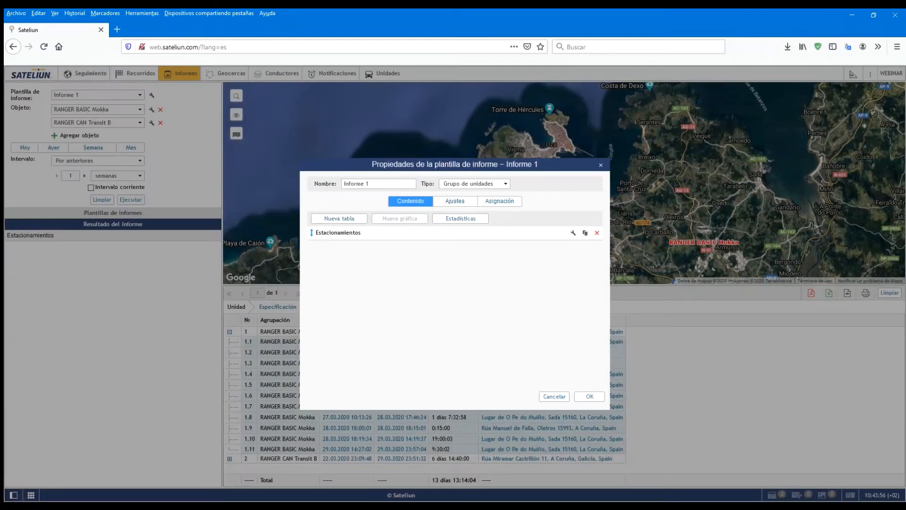
{"action": "left_click", "coordinate": [589, 396]}
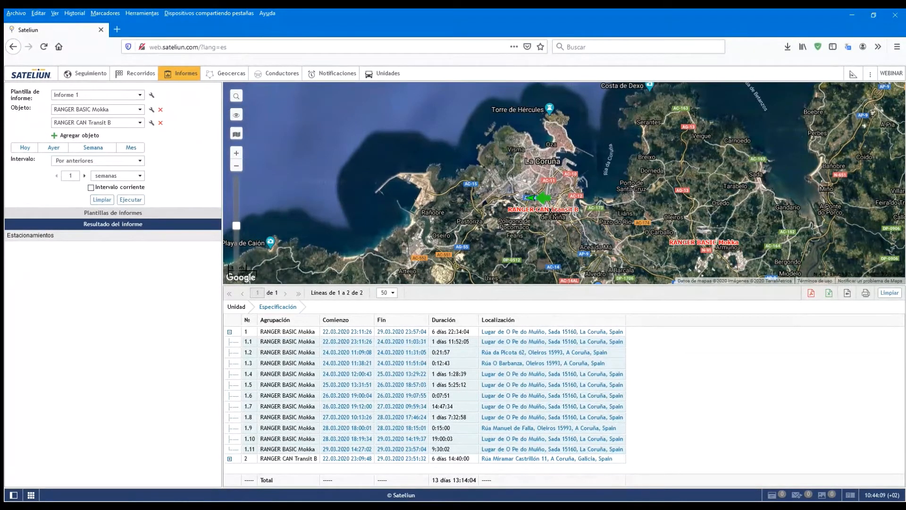
- Clear the old result and run Informe 1 again for both vehicles
{"action": "left_click", "coordinate": [102, 199]}
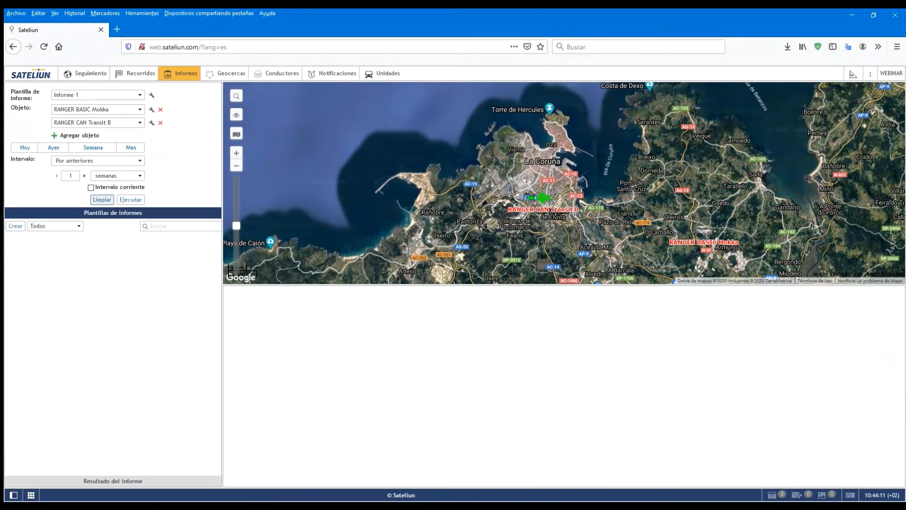
{"action": "left_click", "coordinate": [130, 199]}
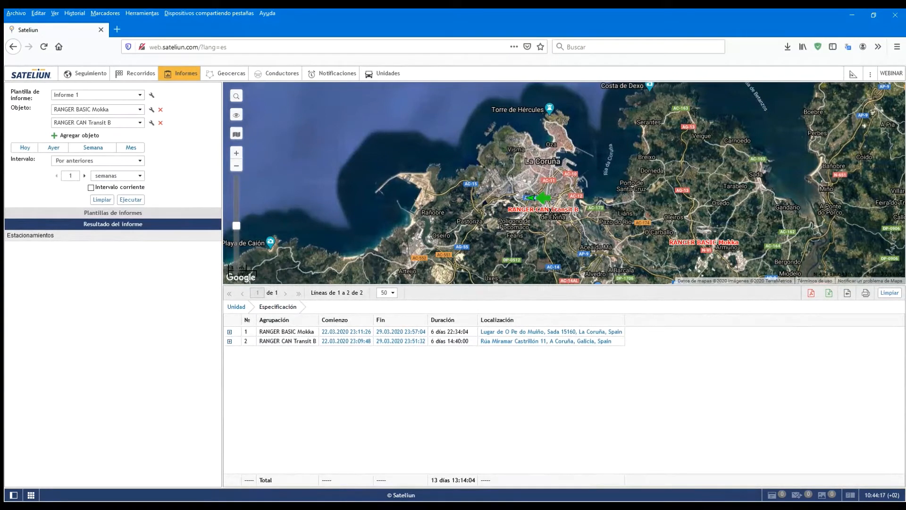
- Examine the order of the individual parkings under RANGER BASIC Mokka and RANGER CAN Transit B, and clear the result
{"action": "left_click", "coordinate": [230, 331]}
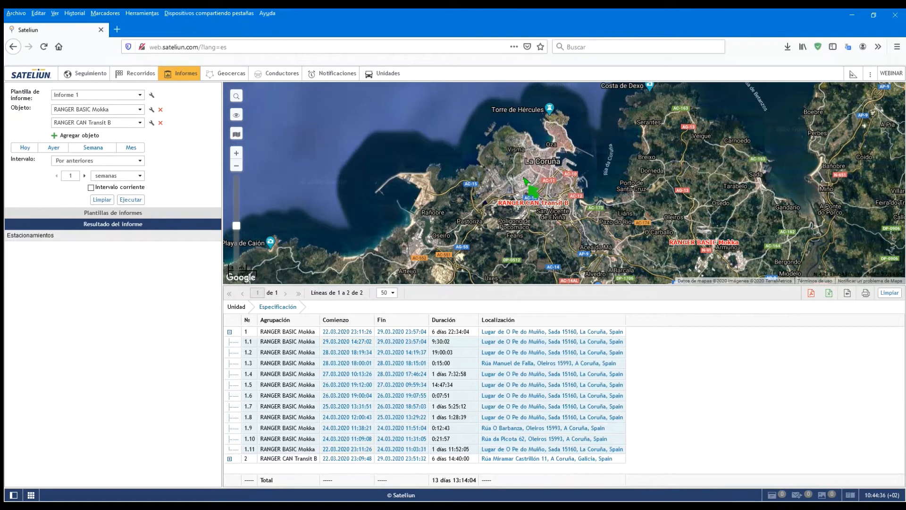
{"action": "left_click", "coordinate": [229, 458]}
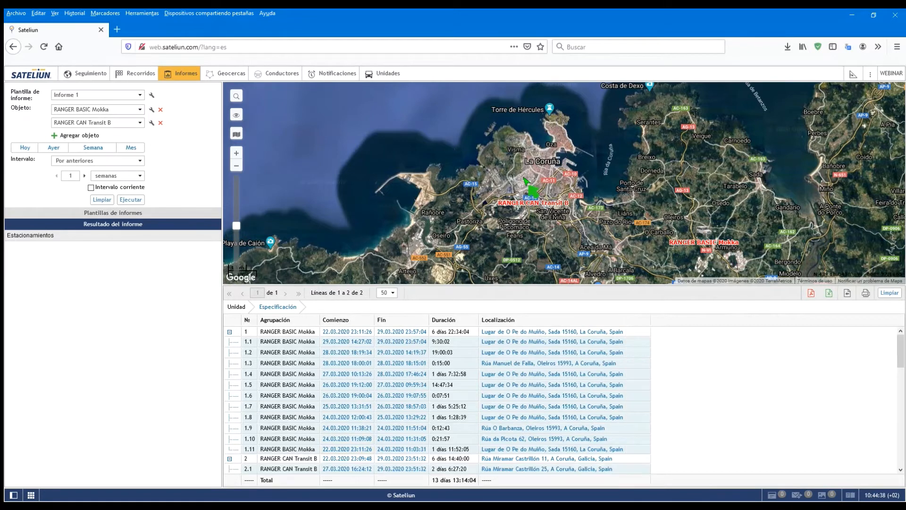
{"action": "scroll", "coordinate": [436, 400], "scroll_direction": "down", "scroll_amount": 3}
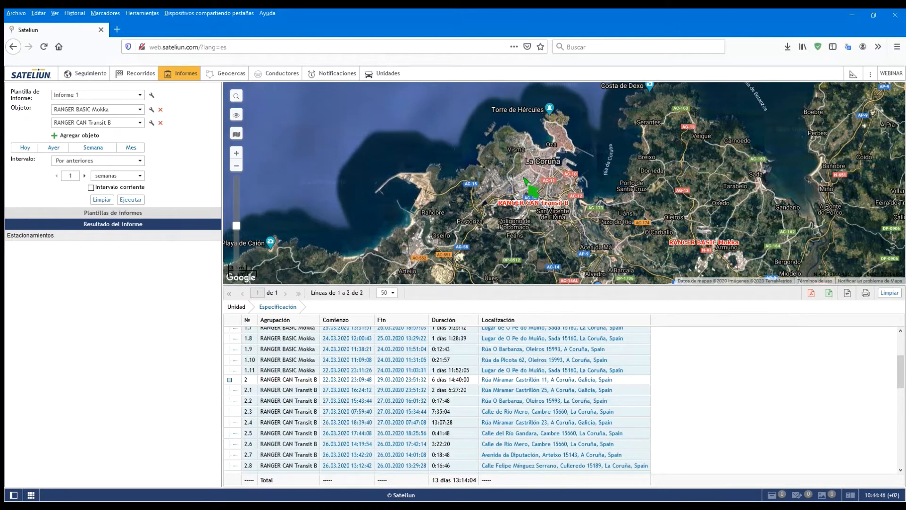
{"action": "scroll", "coordinate": [437, 400], "scroll_direction": "up", "scroll_amount": 3}
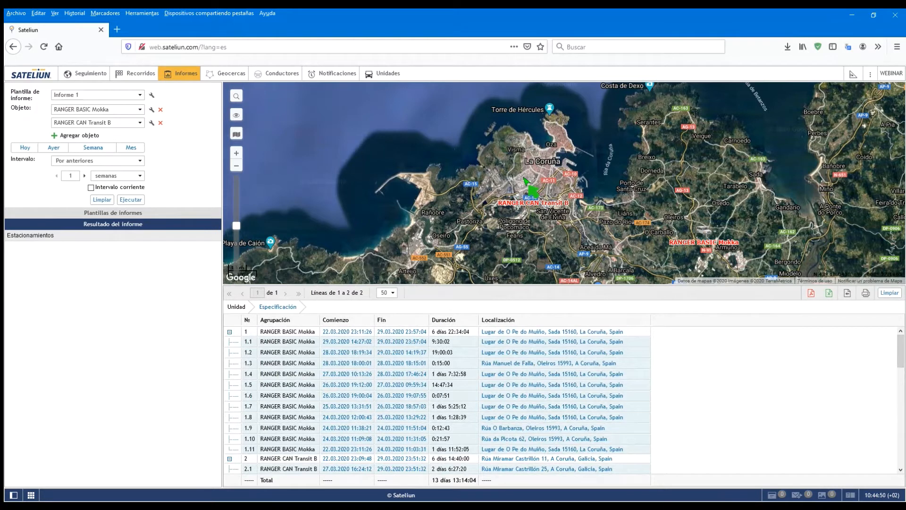
{"action": "left_click", "coordinate": [230, 332]}
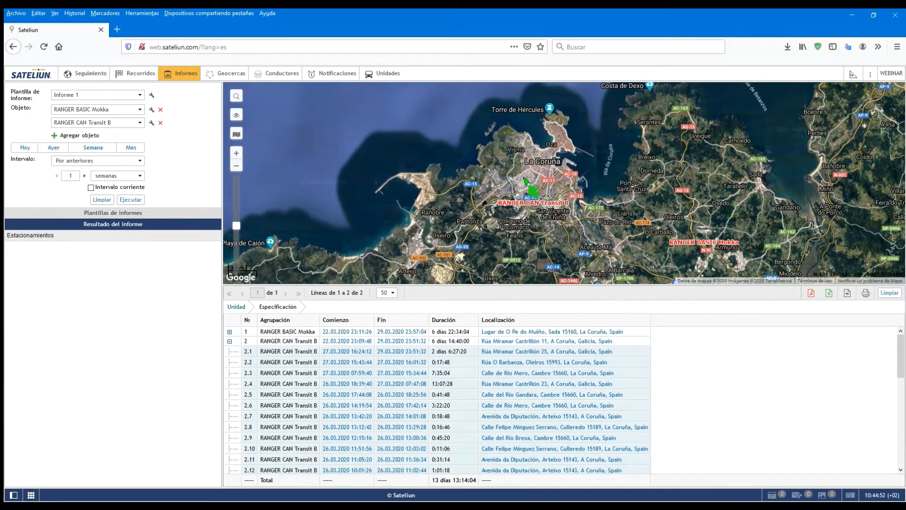
{"action": "left_click", "coordinate": [229, 340]}
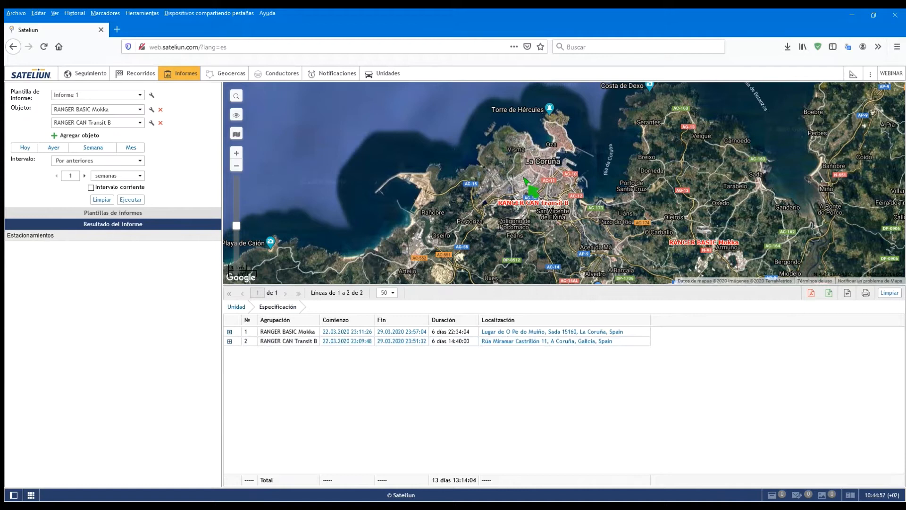
{"action": "left_click", "coordinate": [230, 331]}
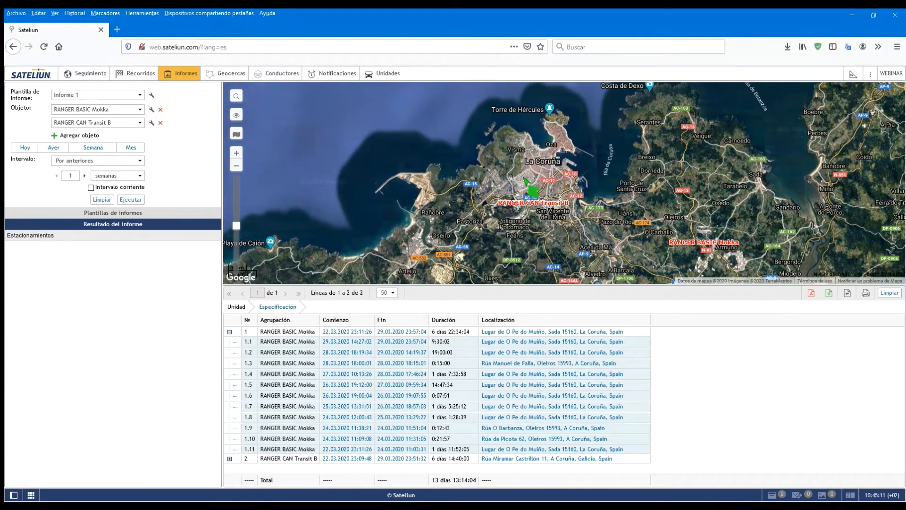
{"action": "left_click", "coordinate": [229, 459]}
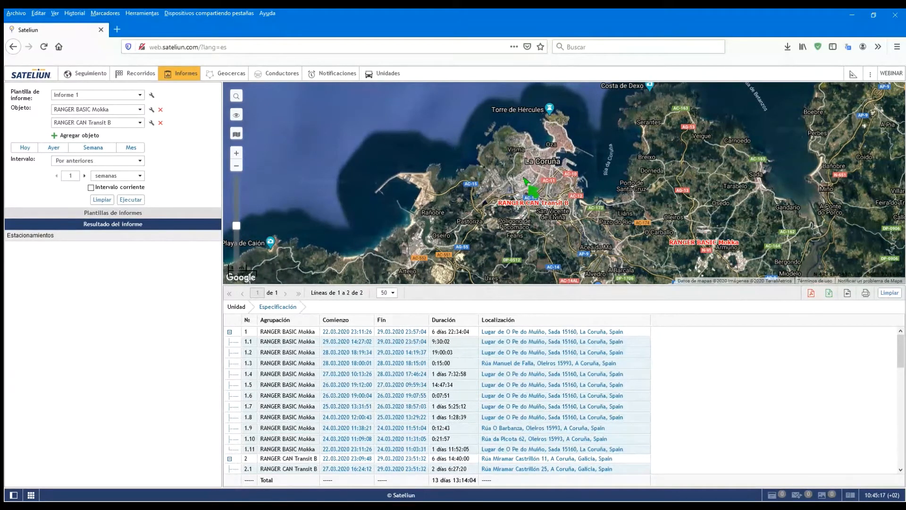
{"action": "left_click", "coordinate": [230, 332]}
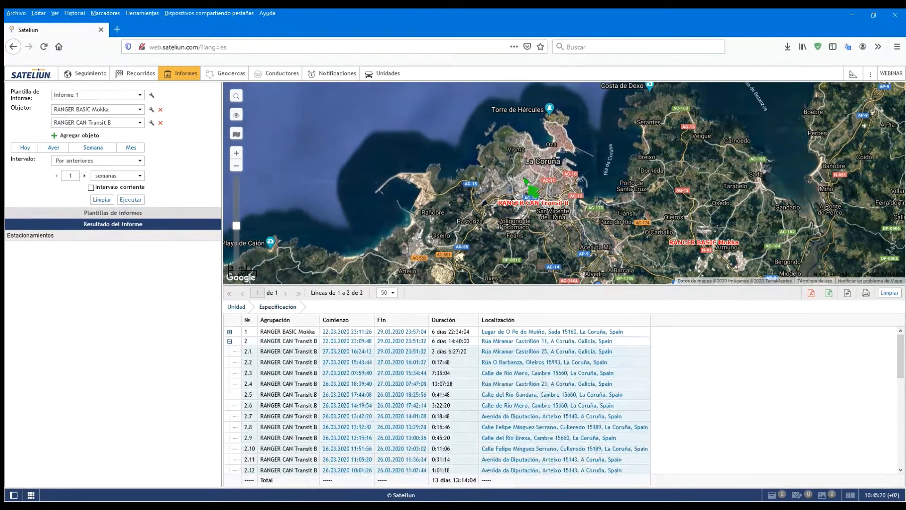
{"action": "left_click", "coordinate": [230, 341]}
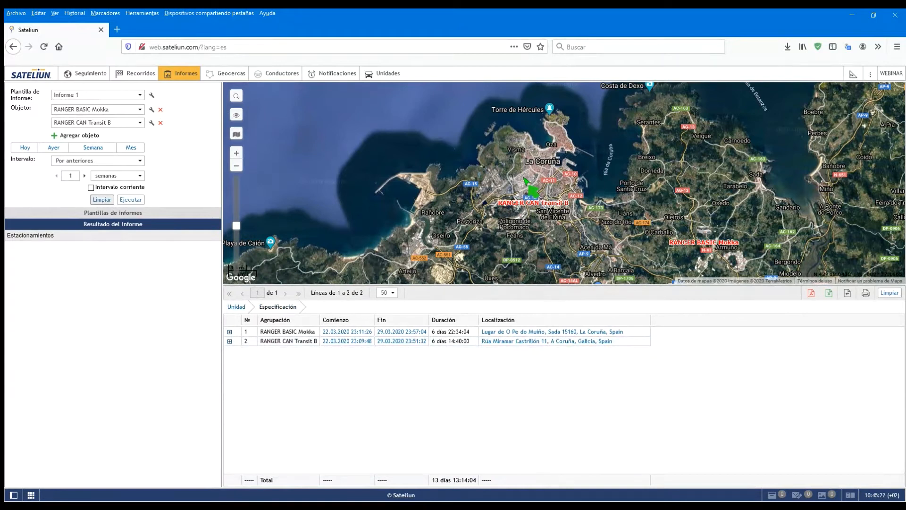
{"action": "left_click", "coordinate": [888, 293]}
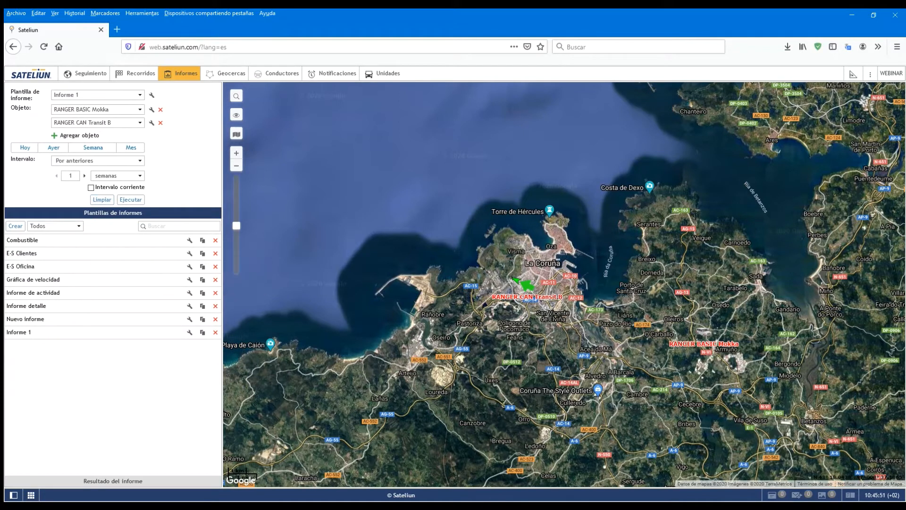
- Select the Combustible template and check the columns of its Combustible table, closing the table without saving
{"action": "mouse_move", "coordinate": [83, 240]}
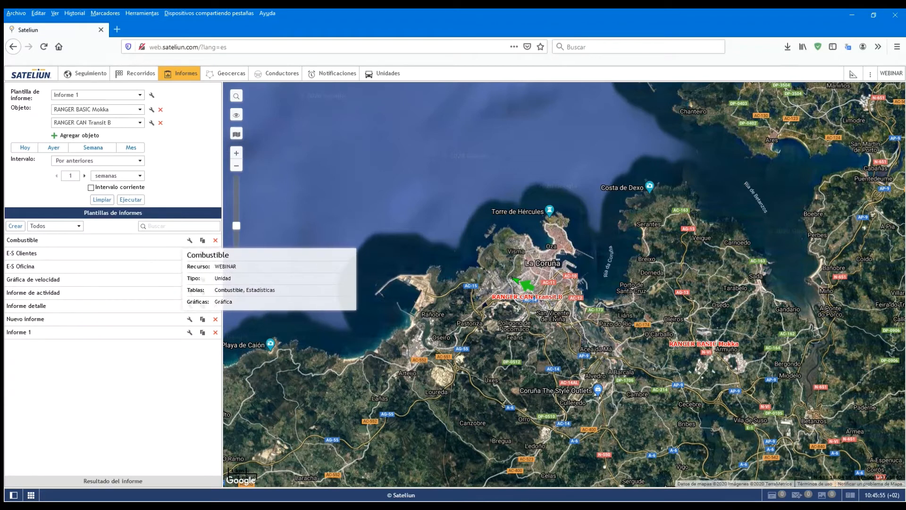
{"action": "left_click", "coordinate": [137, 239]}
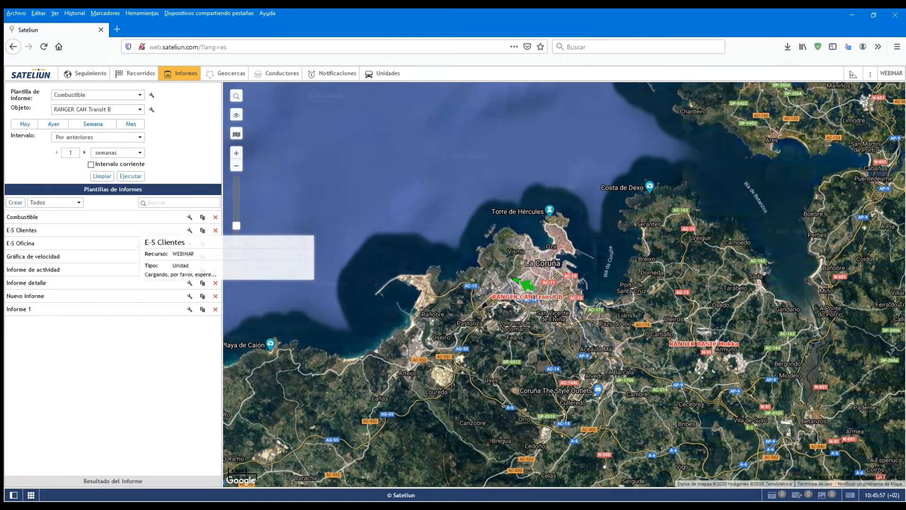
{"action": "left_click", "coordinate": [189, 217]}
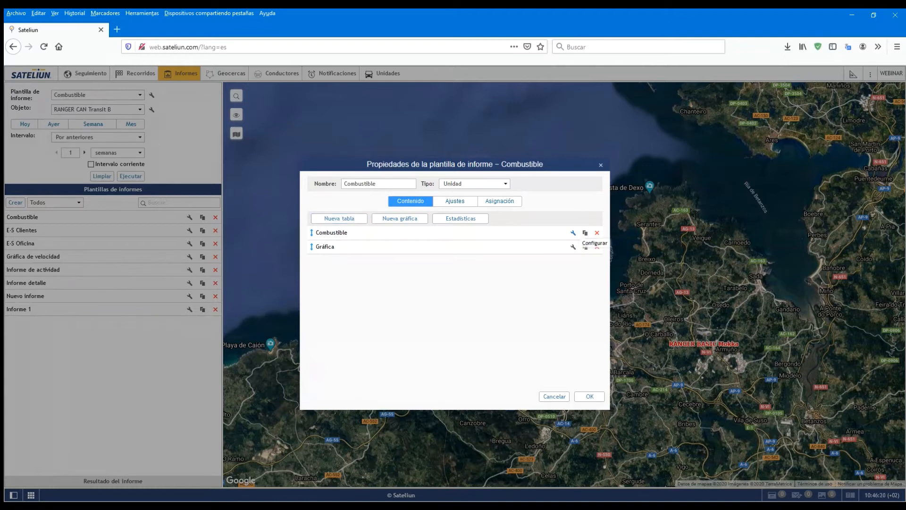
{"action": "left_click", "coordinate": [573, 232]}
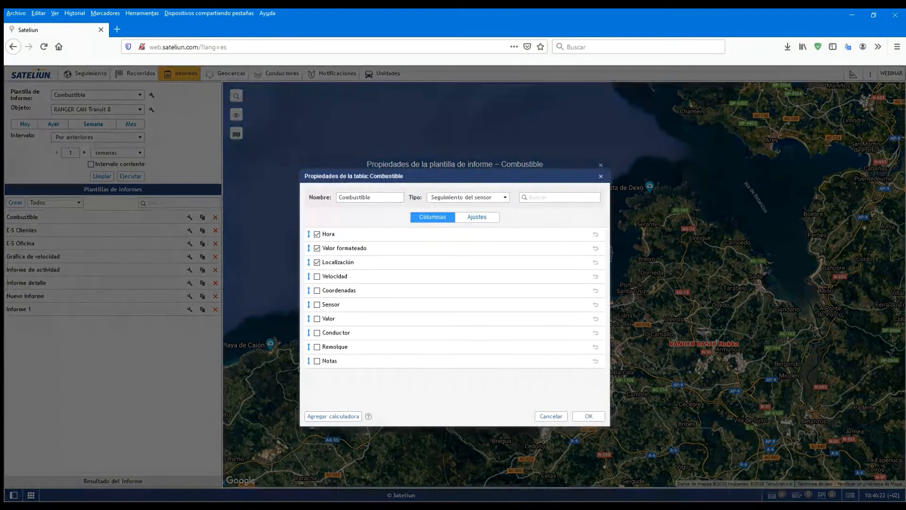
{"action": "left_click", "coordinate": [551, 416]}
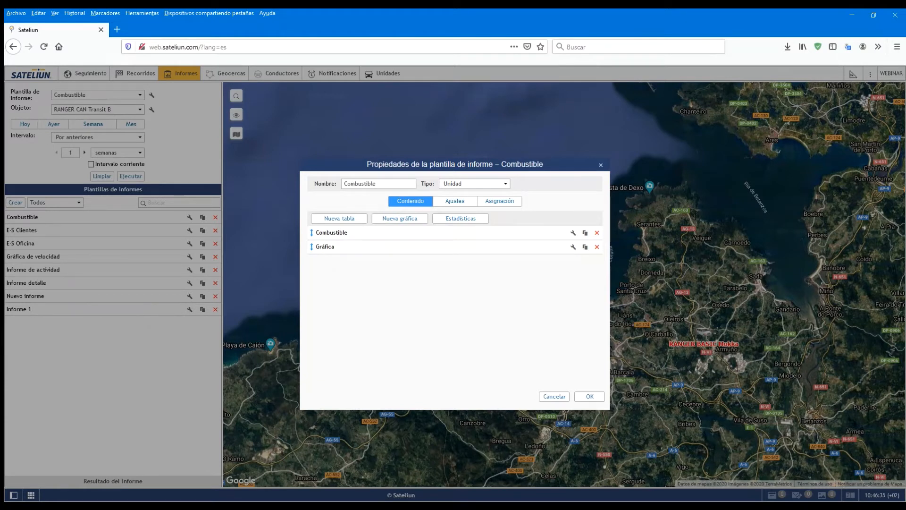
- Review the Combustible table's settings, including the tracking interval, sensor masks and geofence filters, and confirm the table
{"action": "left_click", "coordinate": [573, 232]}
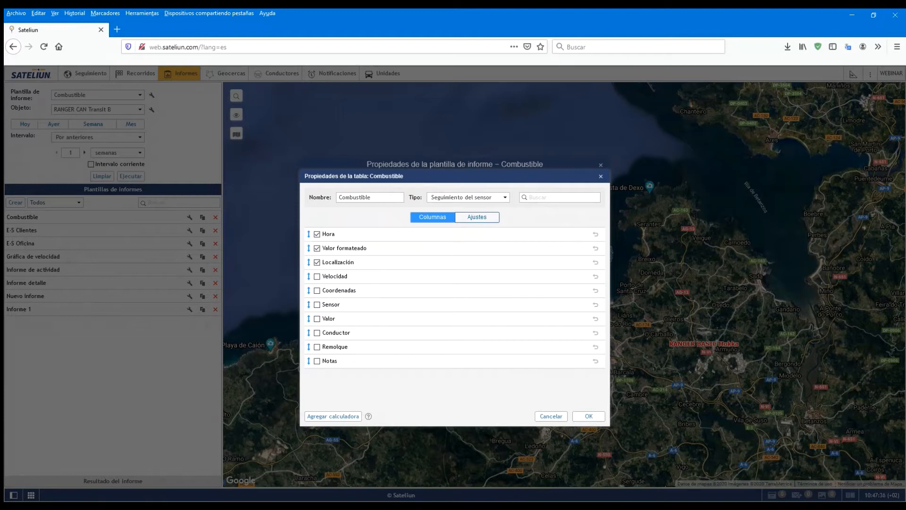
{"action": "left_click", "coordinate": [476, 217]}
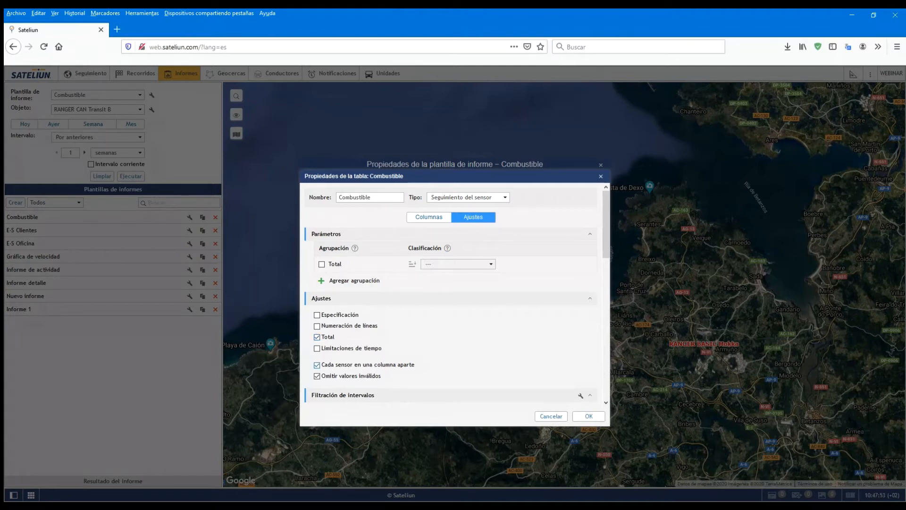
{"action": "scroll", "coordinate": [453, 293], "scroll_direction": "down", "scroll_amount": 2}
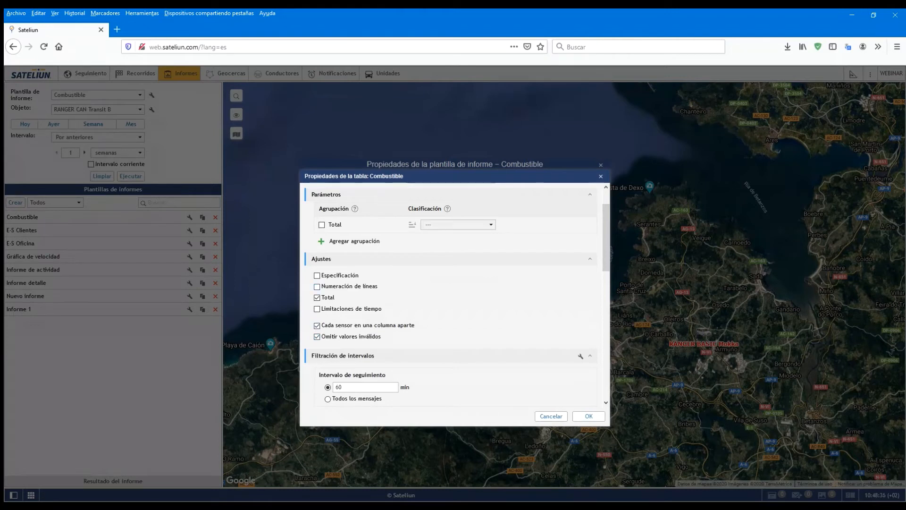
{"action": "scroll", "coordinate": [456, 292], "scroll_direction": "down", "scroll_amount": 1}
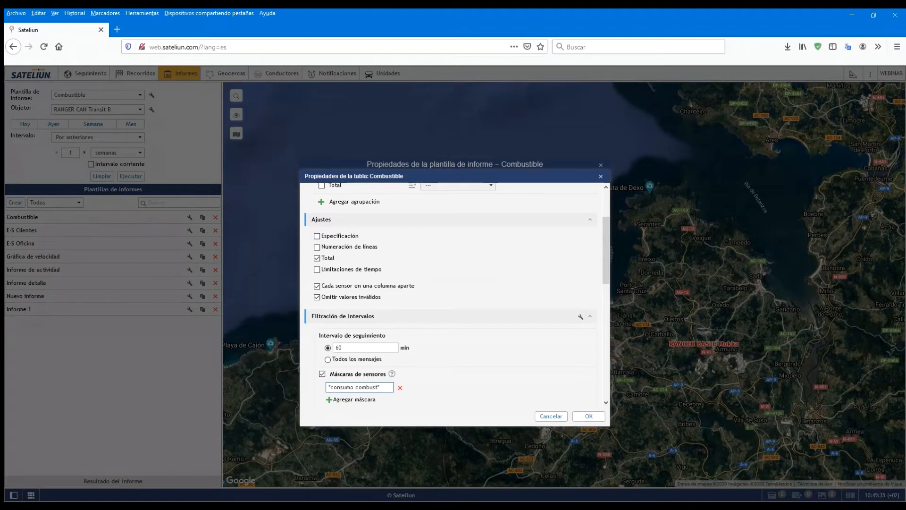
{"action": "scroll", "coordinate": [453, 292], "scroll_direction": "down", "scroll_amount": 5}
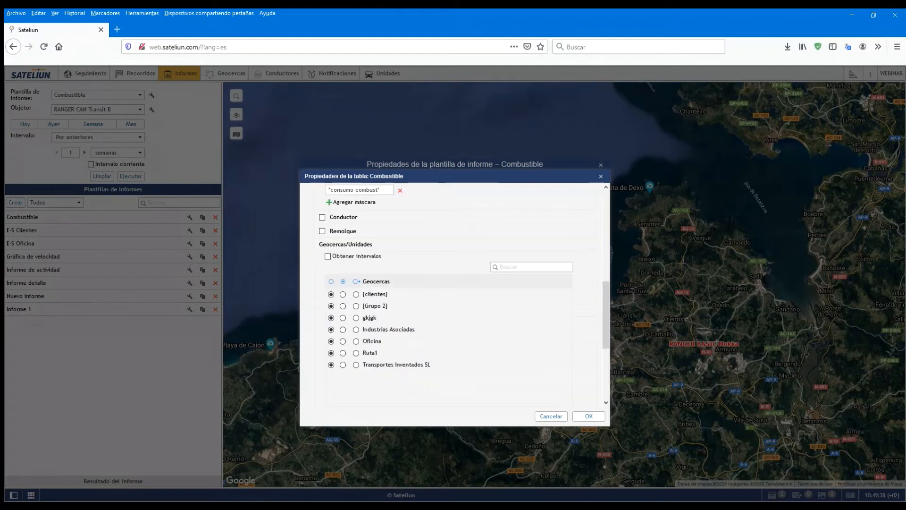
{"action": "scroll", "coordinate": [453, 292], "scroll_direction": "down", "scroll_amount": 2}
{"action": "scroll", "coordinate": [453, 292], "scroll_direction": "up", "scroll_amount": 5}
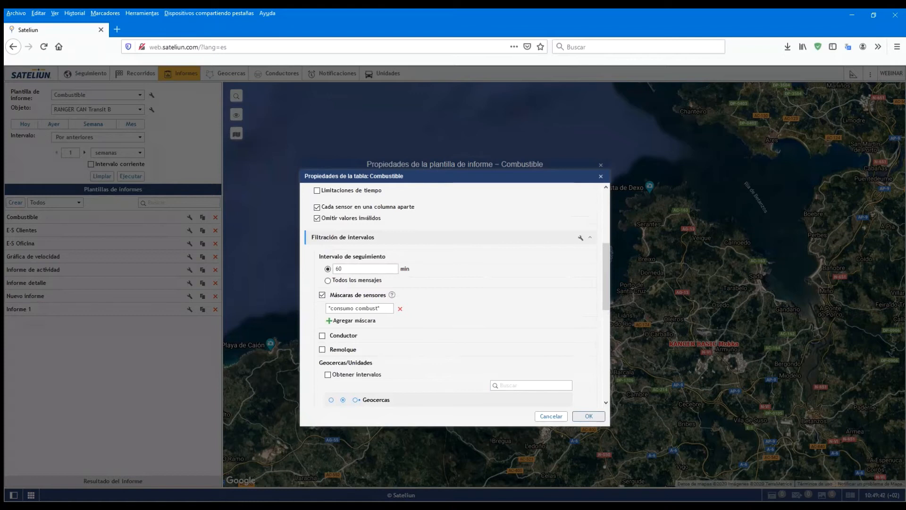
{"action": "left_click", "coordinate": [588, 416]}
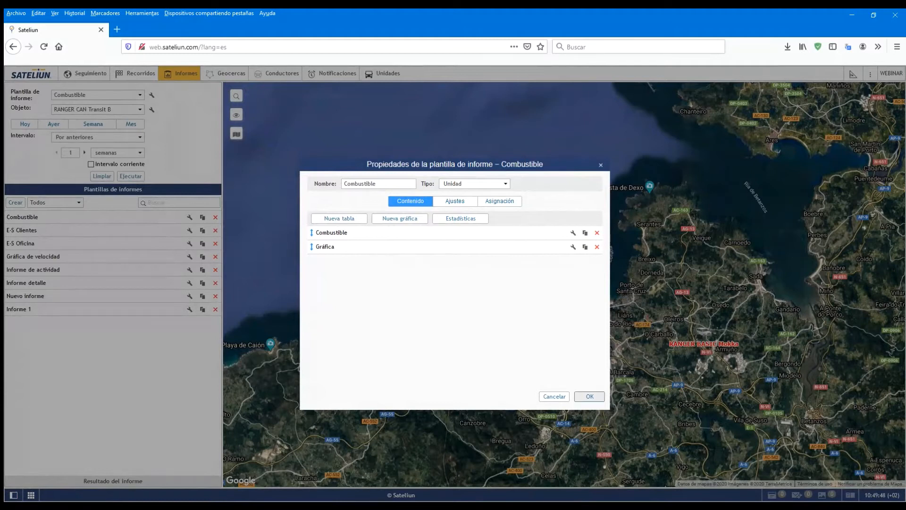
- Assign RANGER CAN Transit B to the Combustible template, save it, and run the report for today
{"action": "left_click", "coordinate": [499, 200]}
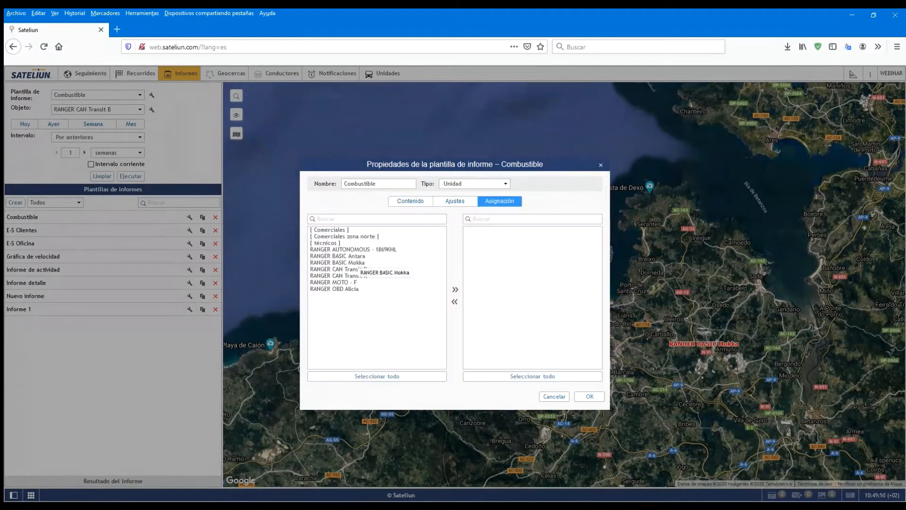
{"action": "double_click", "coordinate": [338, 269]}
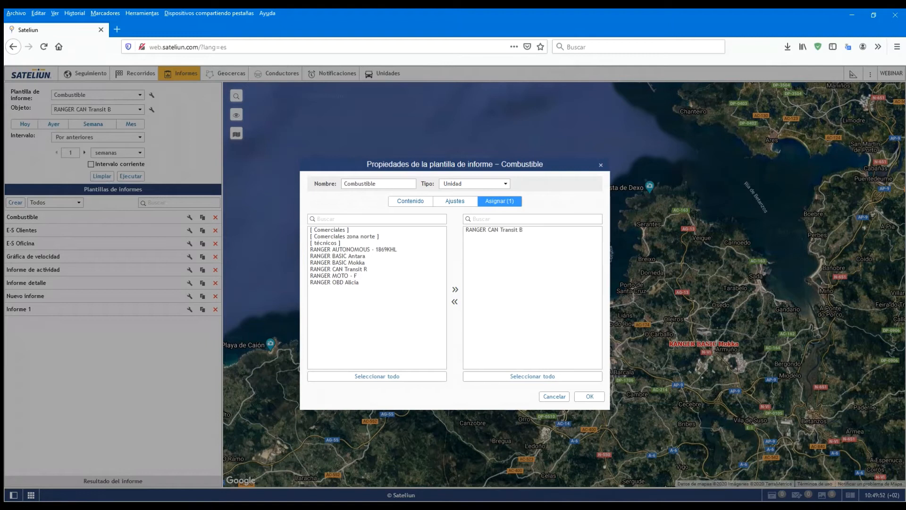
{"action": "left_click", "coordinate": [589, 396]}
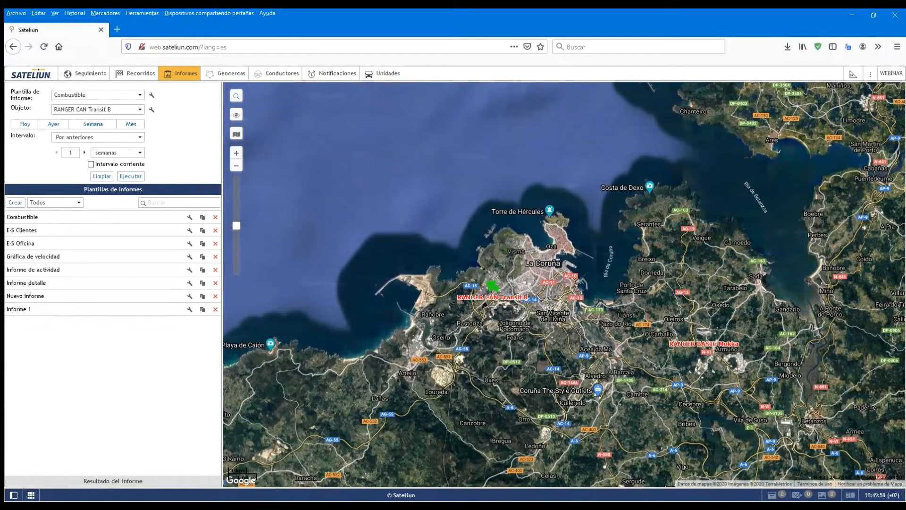
{"action": "left_click", "coordinate": [25, 124]}
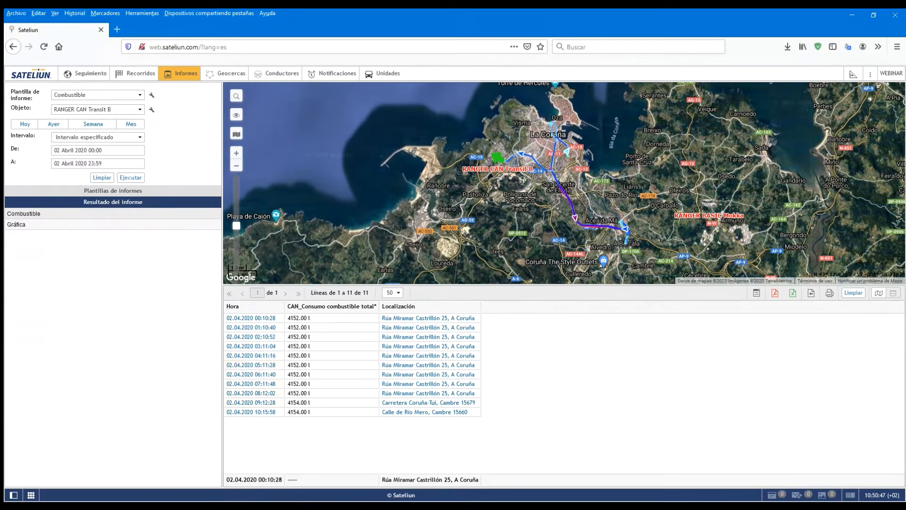
- Clear the report result and set the Combustible table's tracking interval to 30 min, saving the table and template
{"action": "left_click", "coordinate": [102, 177]}
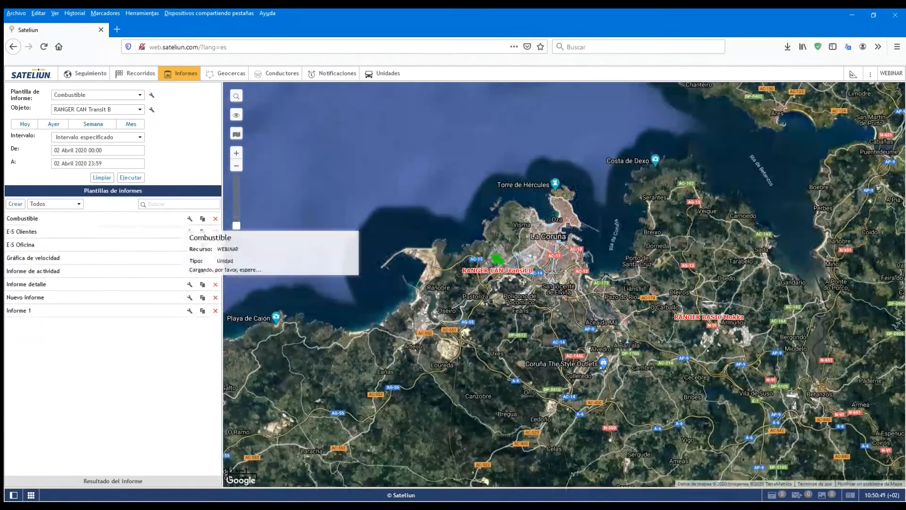
{"action": "left_click", "coordinate": [189, 219]}
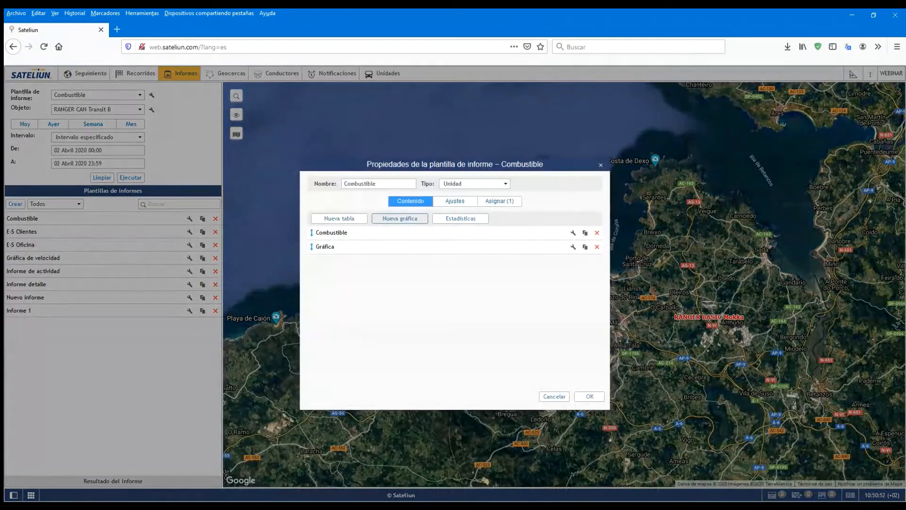
{"action": "left_click", "coordinate": [573, 233]}
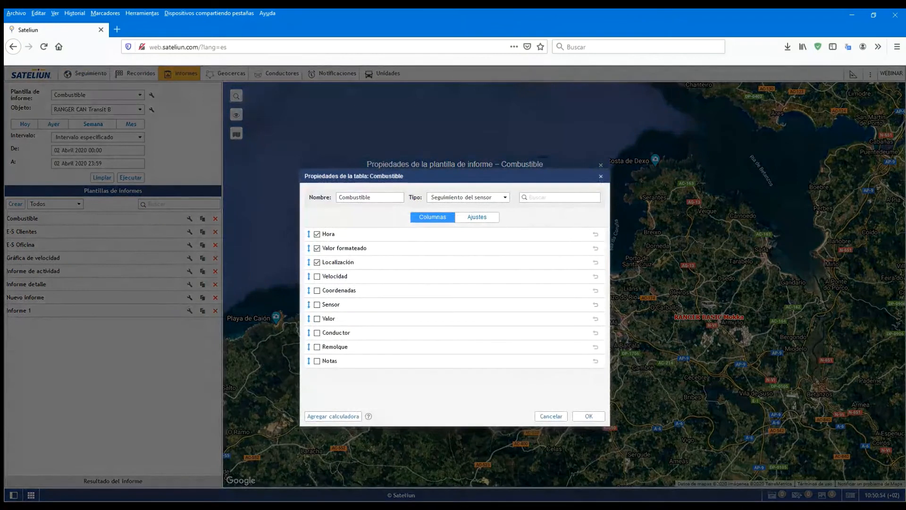
{"action": "left_click", "coordinate": [477, 218]}
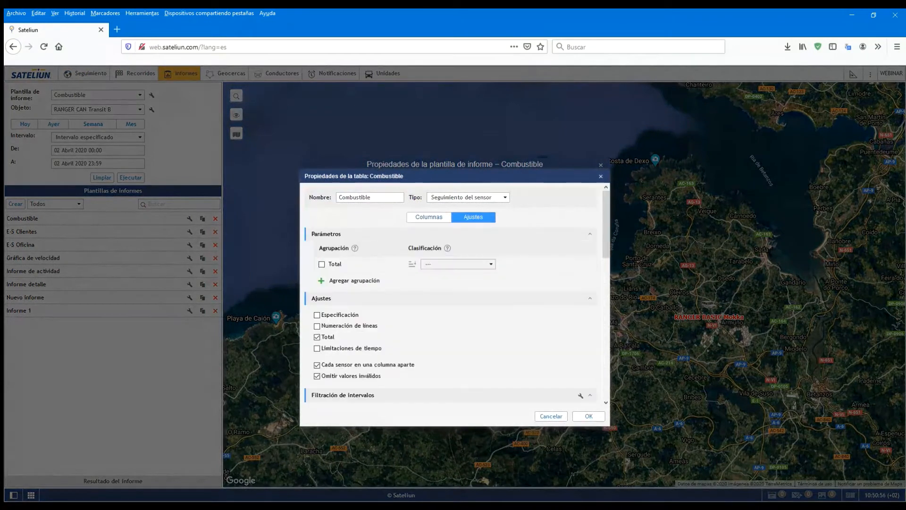
{"action": "scroll", "coordinate": [453, 292], "scroll_direction": "down", "scroll_amount": 1}
{"action": "scroll", "coordinate": [453, 292], "scroll_direction": "down", "scroll_amount": 1}
{"action": "left_click_drag", "start_coordinate": [349, 348], "coordinate": [334, 348]}
{"action": "type", "text": "30"}
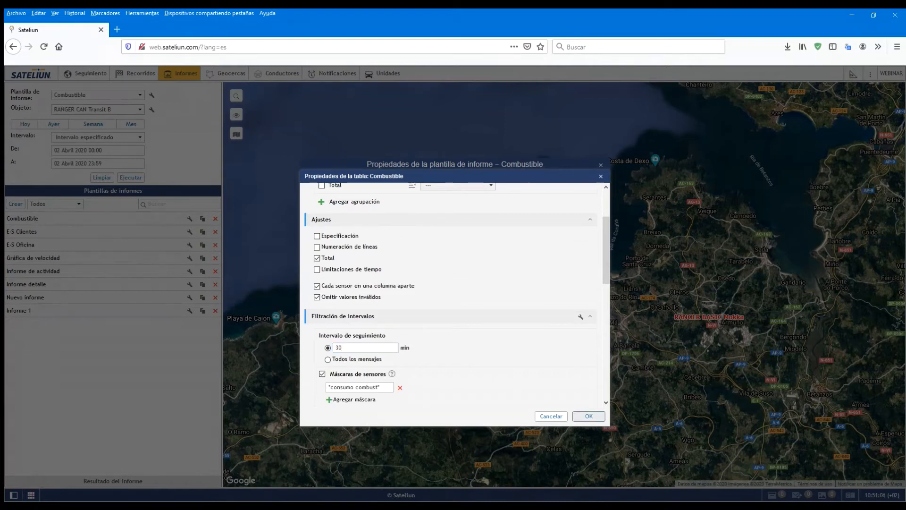
{"action": "left_click", "coordinate": [589, 416]}
{"action": "left_click", "coordinate": [588, 396]}
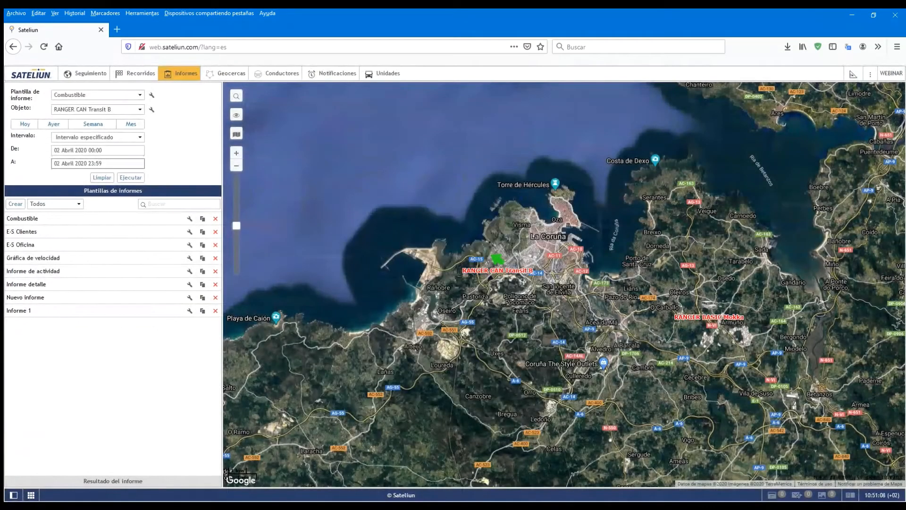
- Run the Combustible report again, examine the total fuel consumption and locations over the day, and clear the result
{"action": "left_click", "coordinate": [131, 177]}
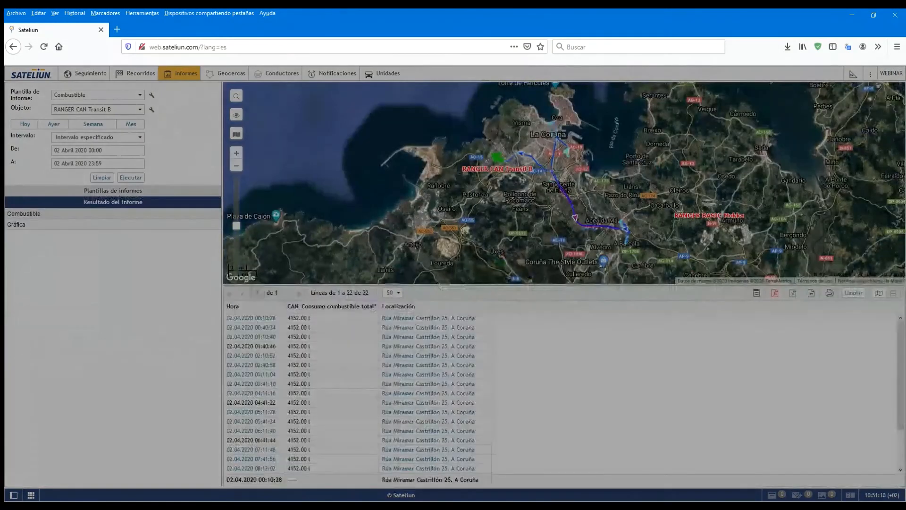
{"action": "scroll", "coordinate": [357, 393], "scroll_direction": "down", "scroll_amount": 3}
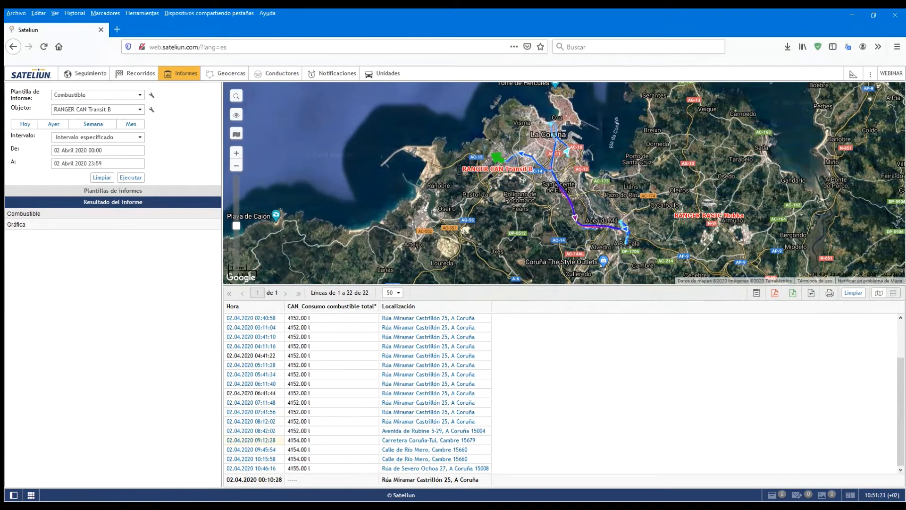
{"action": "scroll", "coordinate": [255, 365], "scroll_direction": "up", "scroll_amount": 2}
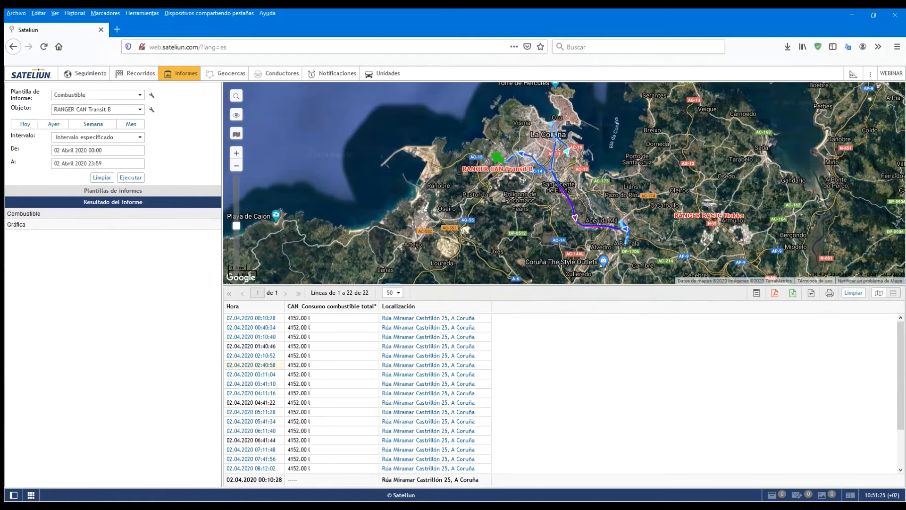
{"action": "scroll", "coordinate": [255, 365], "scroll_direction": "down", "scroll_amount": 2}
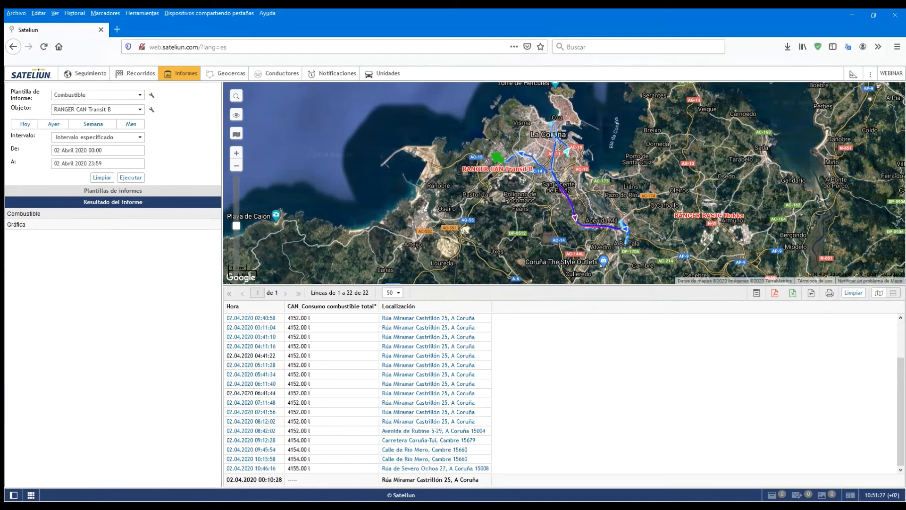
{"action": "scroll", "coordinate": [255, 365], "scroll_direction": "up", "scroll_amount": 2}
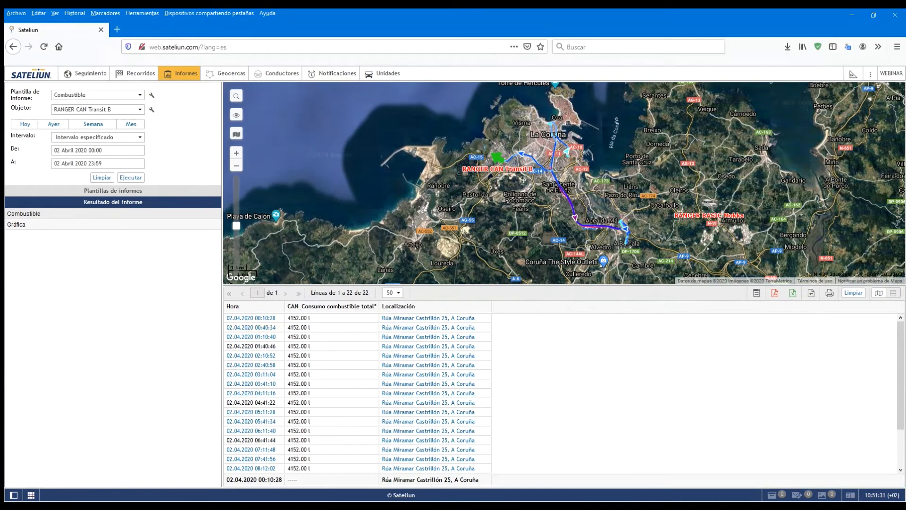
{"action": "scroll", "coordinate": [254, 364], "scroll_direction": "down", "scroll_amount": 2}
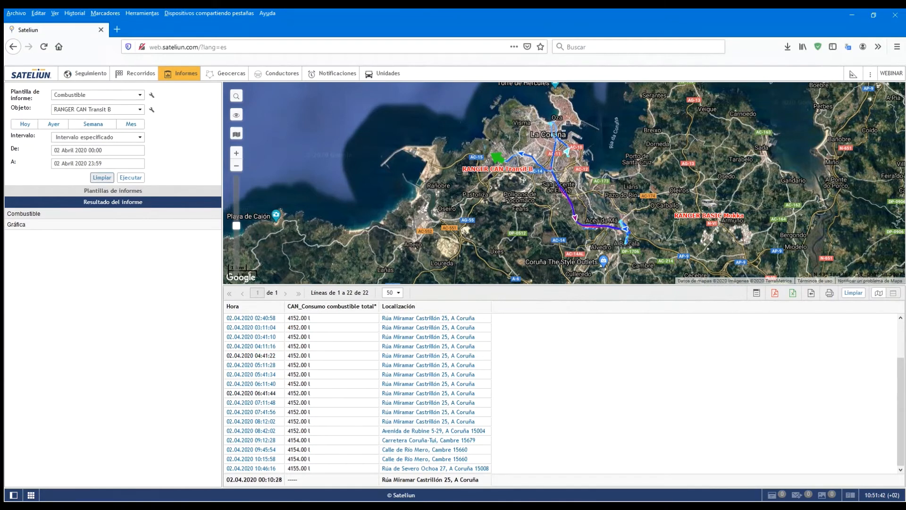
{"action": "left_click", "coordinate": [102, 178]}
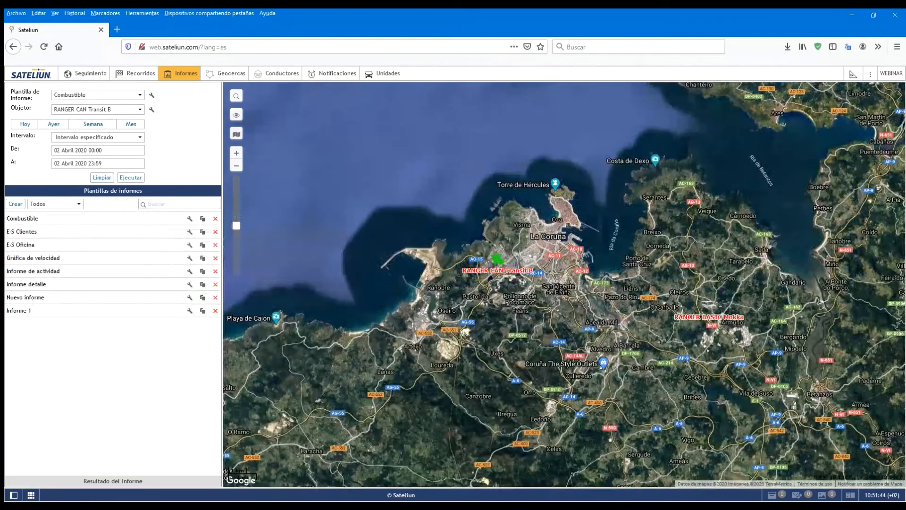
- Review the Gráfica chart's name, type and sensor mask in the Combustible template, closing everything without saving
{"action": "left_click", "coordinate": [189, 218]}
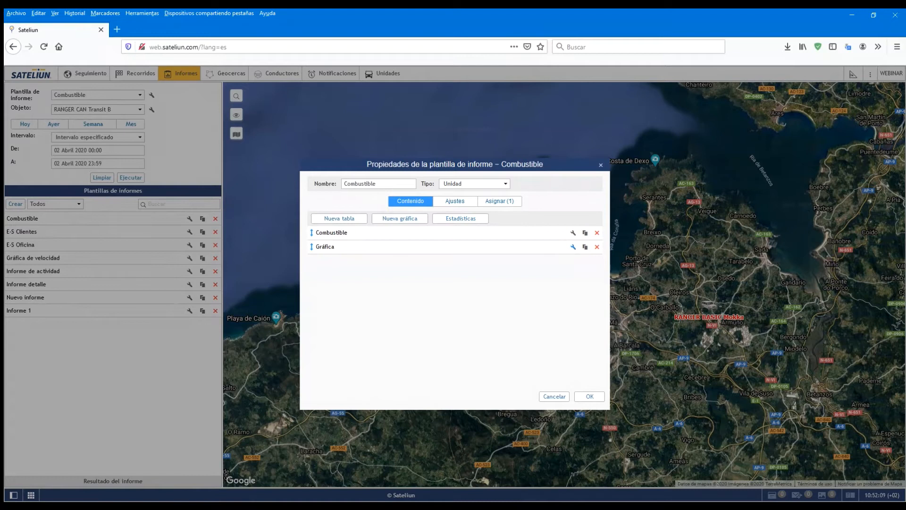
{"action": "left_click", "coordinate": [573, 247]}
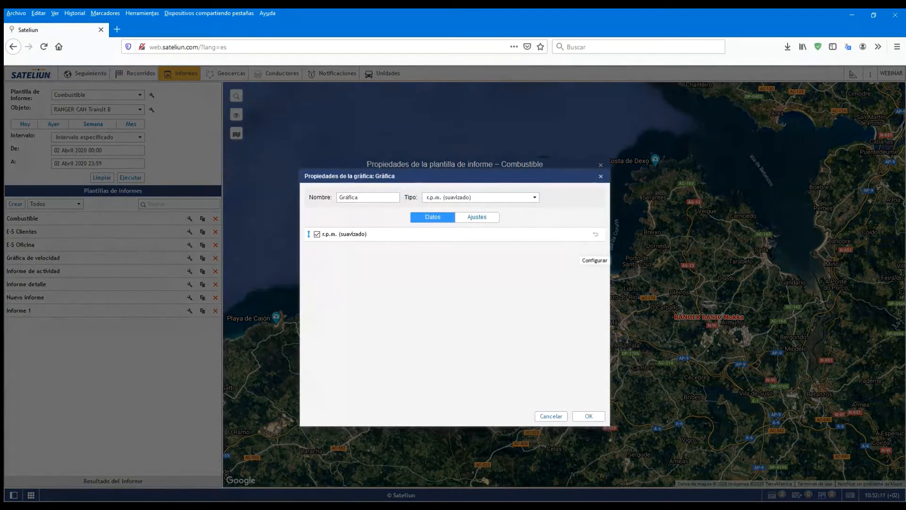
{"action": "left_click", "coordinate": [368, 197]}
{"action": "key", "text": "ctrl+a"}
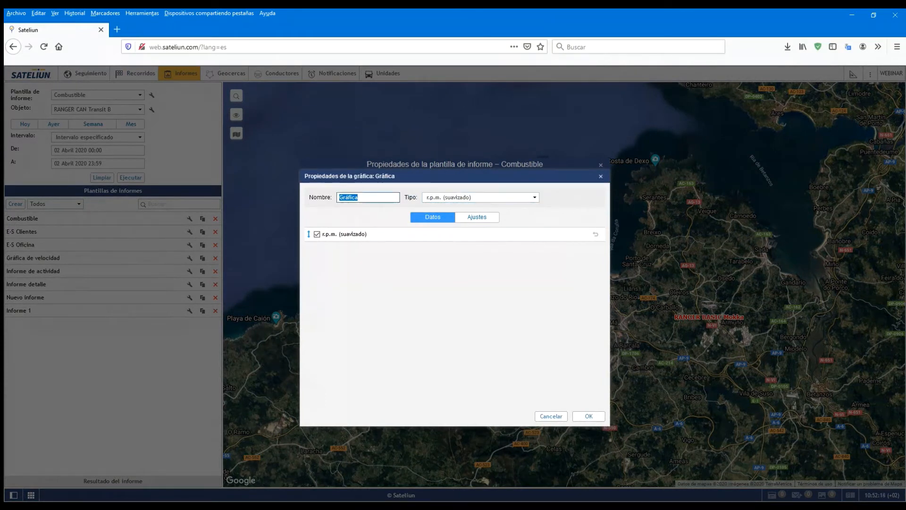
{"action": "left_click", "coordinate": [480, 197]}
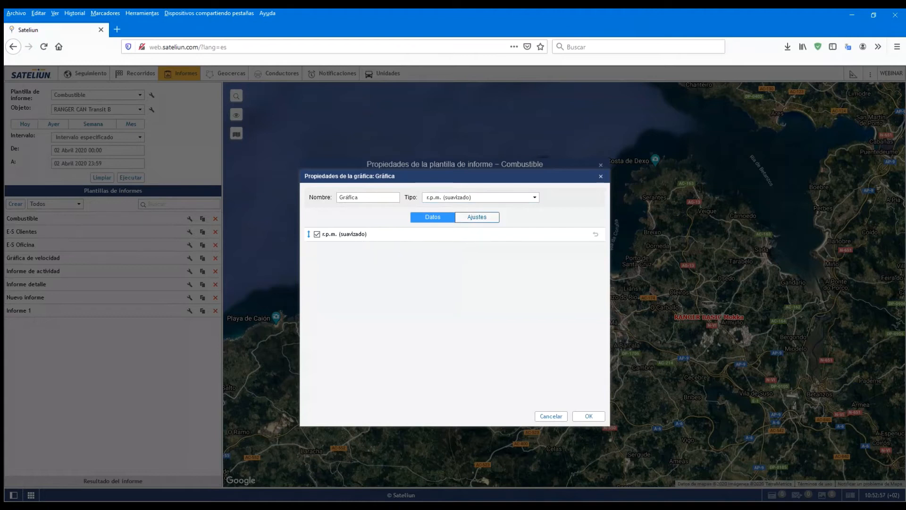
{"action": "left_click", "coordinate": [477, 217]}
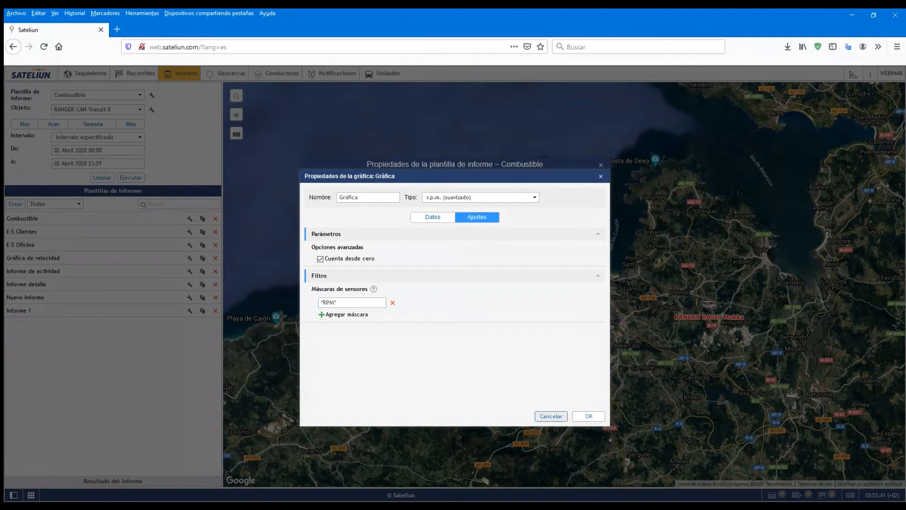
{"action": "left_click", "coordinate": [551, 416]}
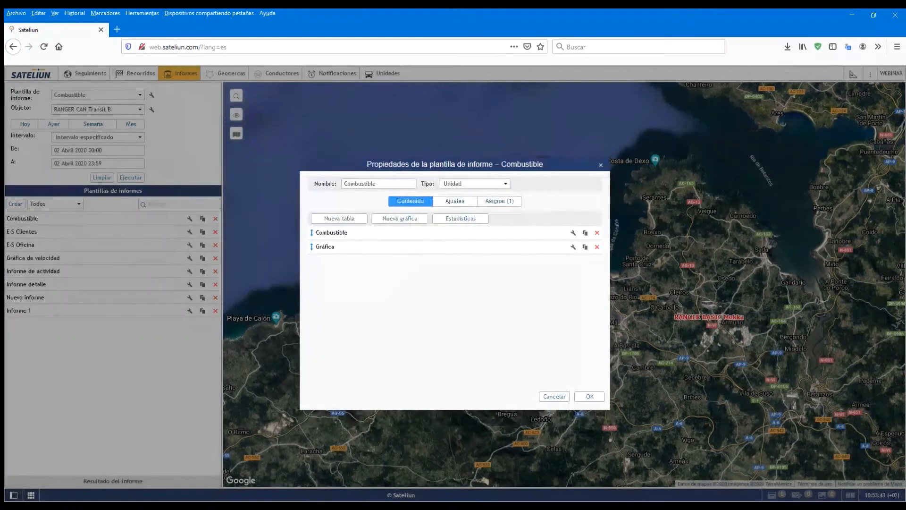
{"action": "left_click", "coordinate": [554, 396]}
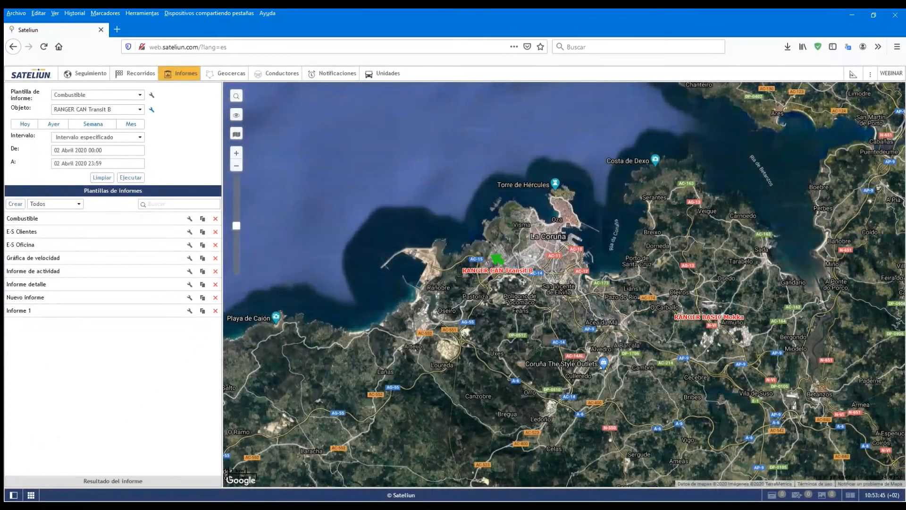
- Examine the sensor list in the properties of RANGER CAN Transit B and close it without saving
{"action": "left_click", "coordinate": [152, 110]}
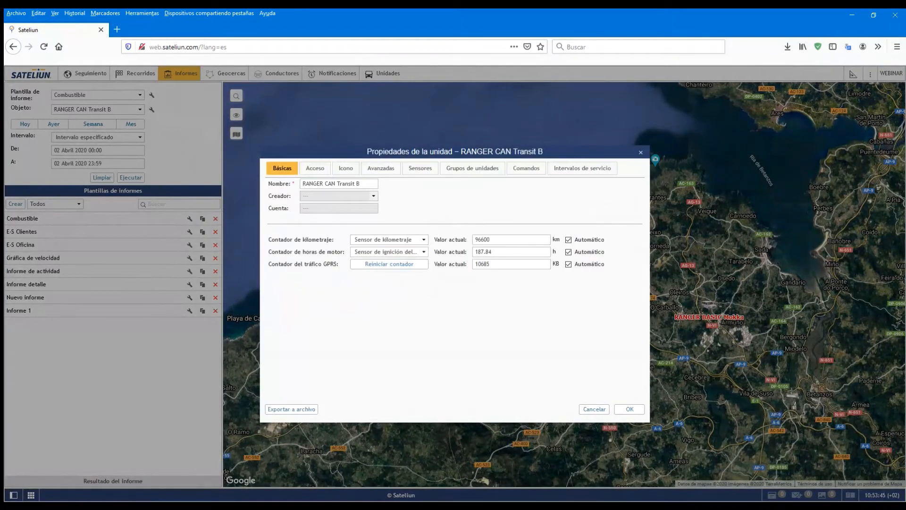
{"action": "left_click", "coordinate": [420, 168]}
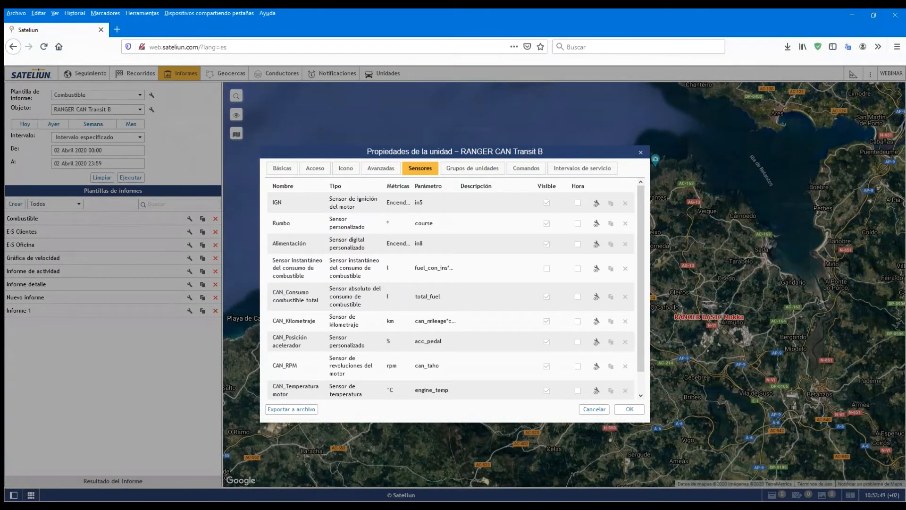
{"action": "scroll", "coordinate": [452, 288], "scroll_direction": "down", "scroll_amount": 1}
{"action": "scroll", "coordinate": [451, 288], "scroll_direction": "up", "scroll_amount": 1}
{"action": "scroll", "coordinate": [452, 287], "scroll_direction": "down", "scroll_amount": 1}
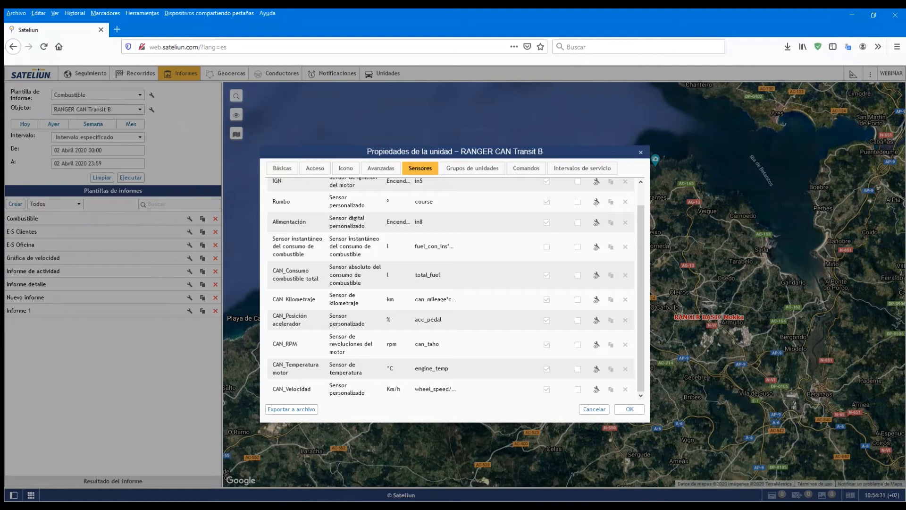
{"action": "left_click", "coordinate": [594, 409]}
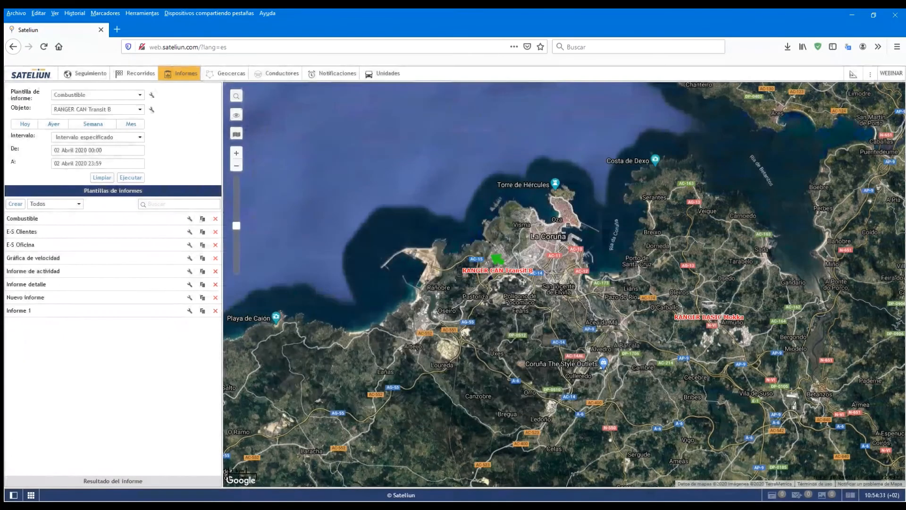
- Recheck and confirm the Gráfica chart's sensor mask, save the Combustible template, and run the report
{"action": "left_click", "coordinate": [151, 95]}
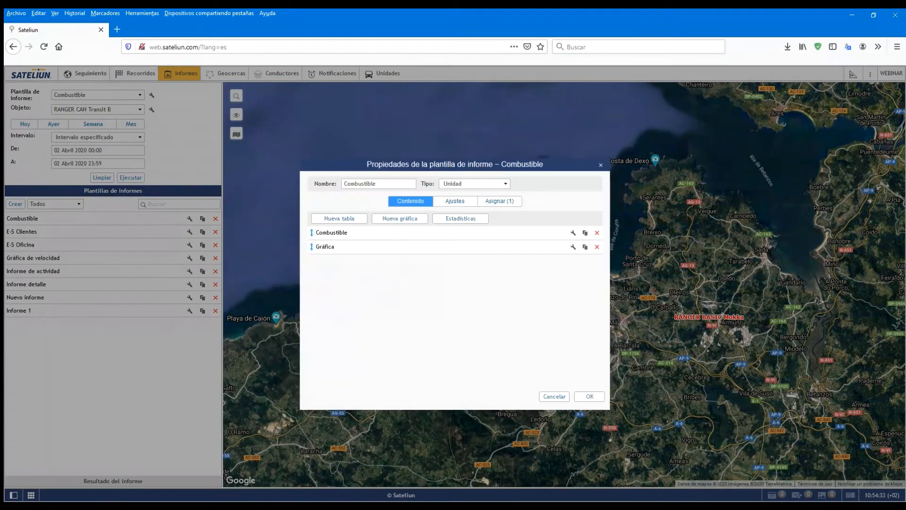
{"action": "left_click", "coordinate": [572, 246]}
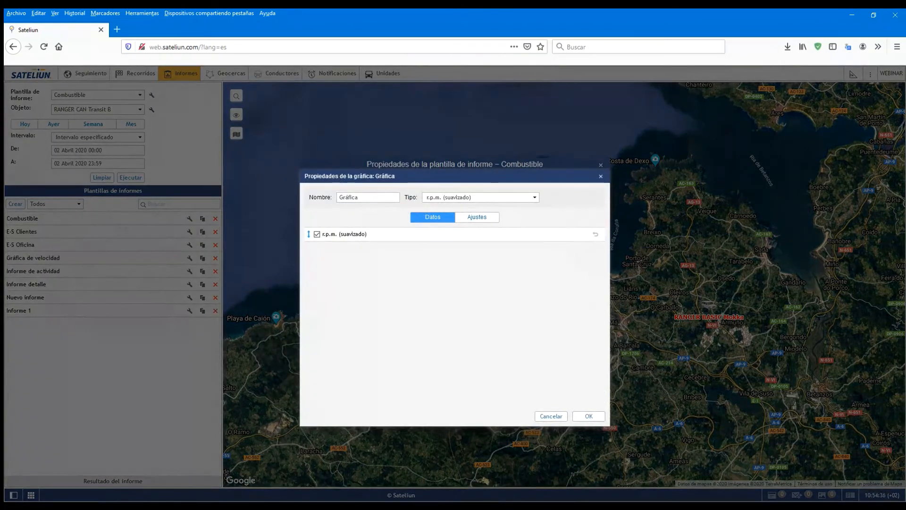
{"action": "left_click", "coordinate": [477, 217]}
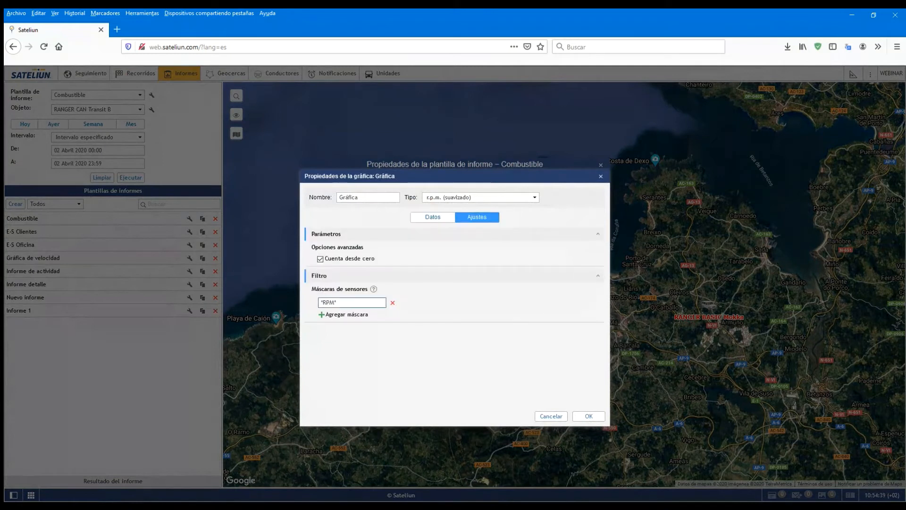
{"action": "left_click", "coordinate": [588, 416]}
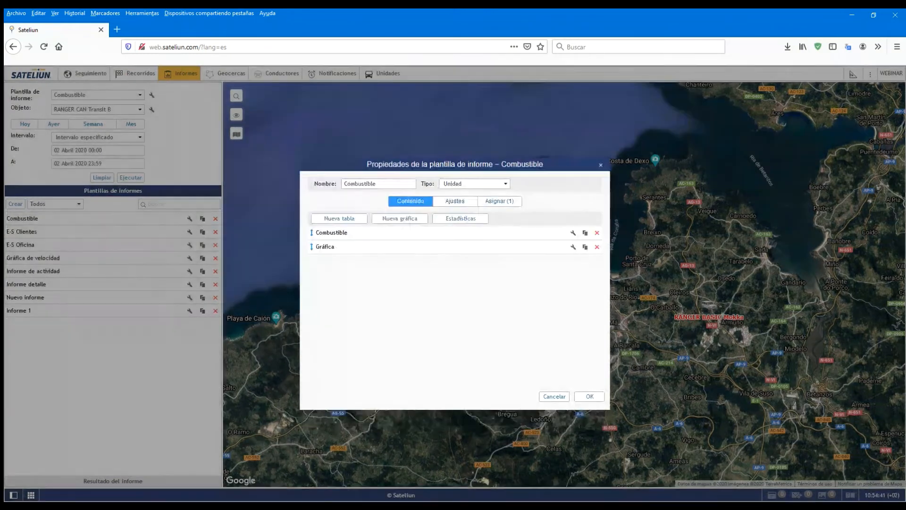
{"action": "left_click", "coordinate": [589, 396]}
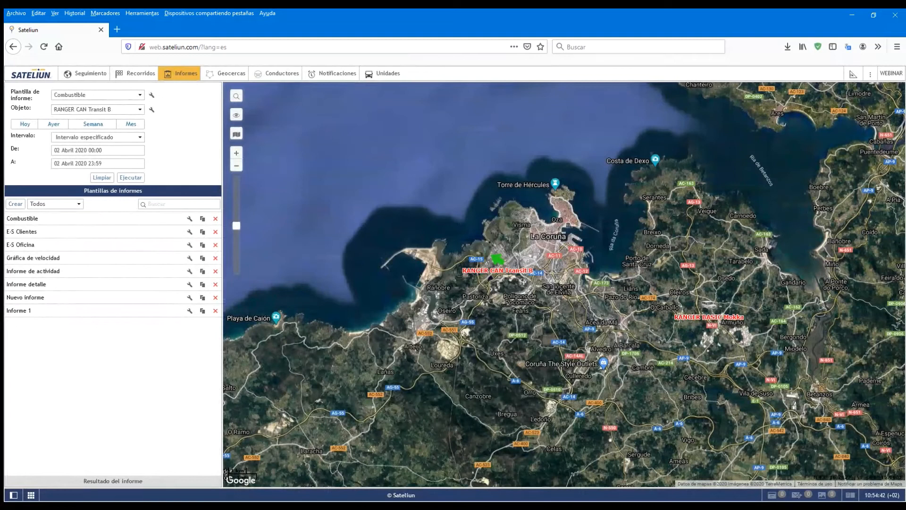
{"action": "mouse_move", "coordinate": [102, 218]}
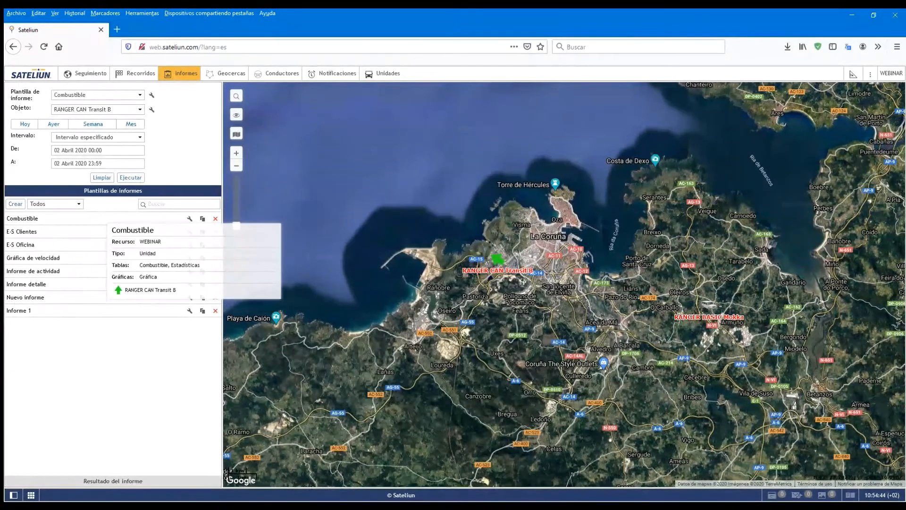
{"action": "left_click", "coordinate": [130, 177]}
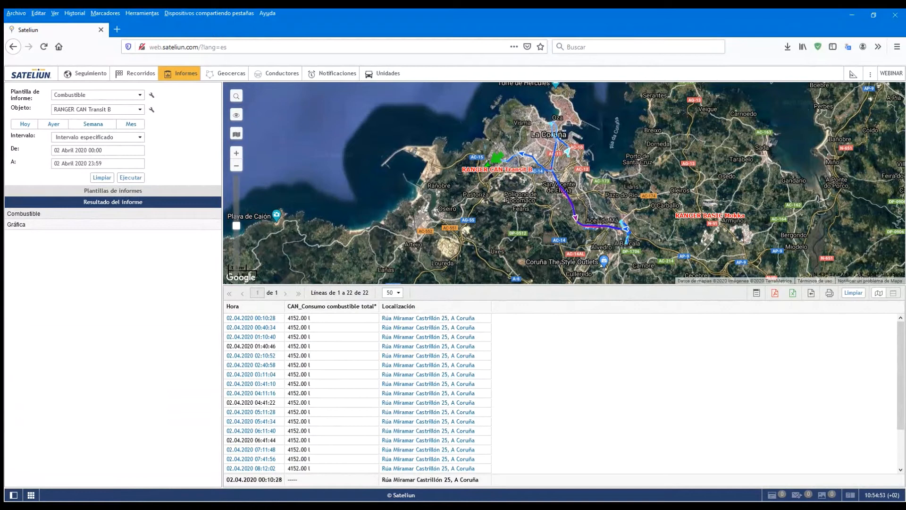
- Display the Gráfica chart of the Combustible report and magnify the part of the day with engine activity
{"action": "left_click", "coordinate": [17, 225]}
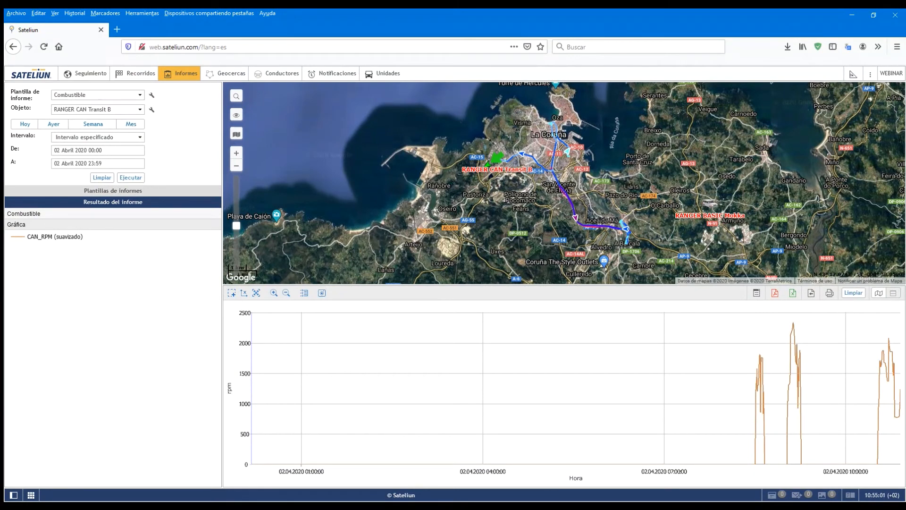
{"action": "left_click", "coordinate": [23, 213]}
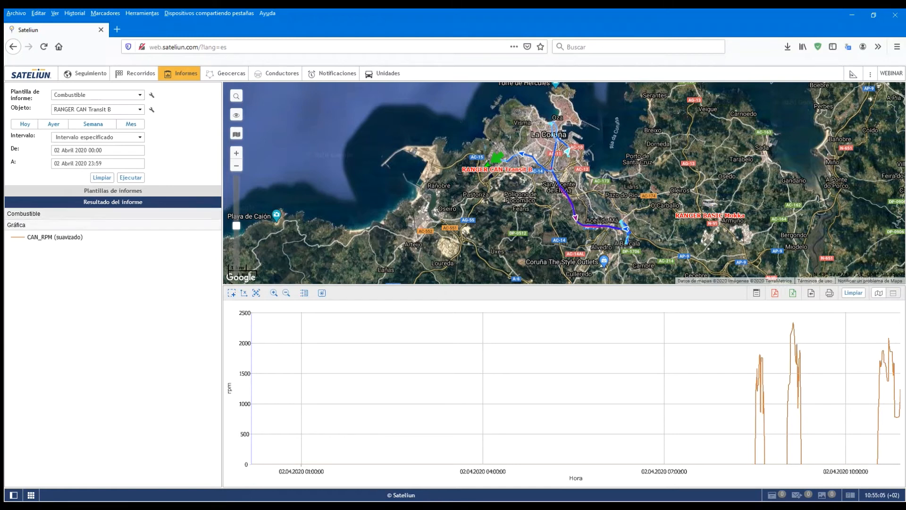
{"action": "left_click", "coordinate": [17, 225]}
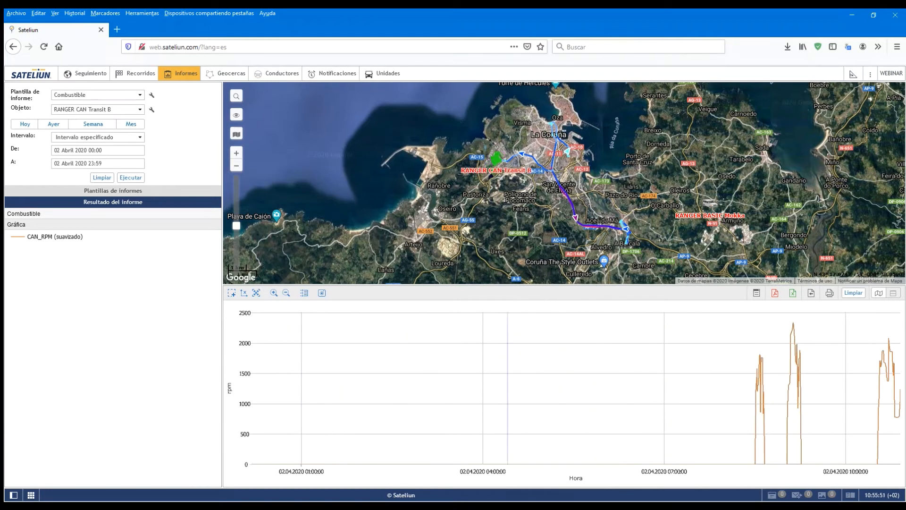
{"action": "mouse_move", "coordinate": [659, 453]}
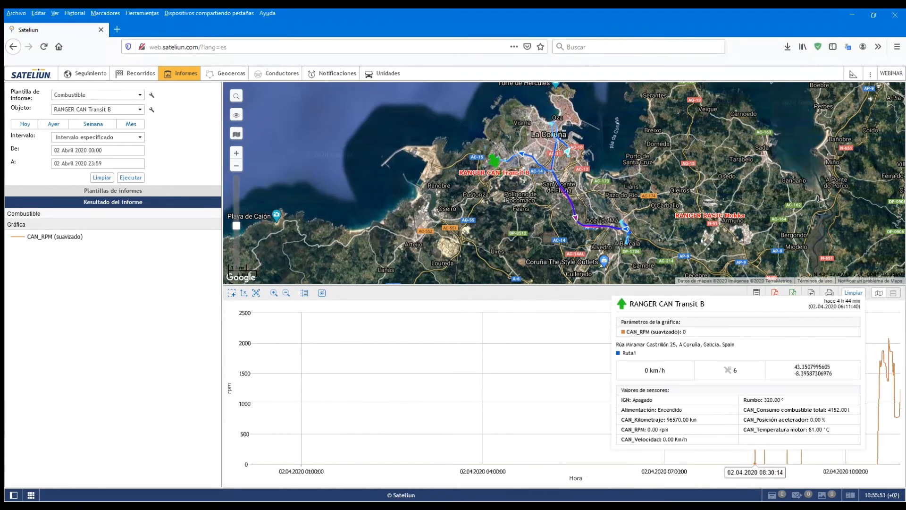
{"action": "scroll", "coordinate": [750, 455], "scroll_direction": "up", "scroll_amount": 1}
{"action": "scroll", "coordinate": [762, 453], "scroll_direction": "up", "scroll_amount": 2}
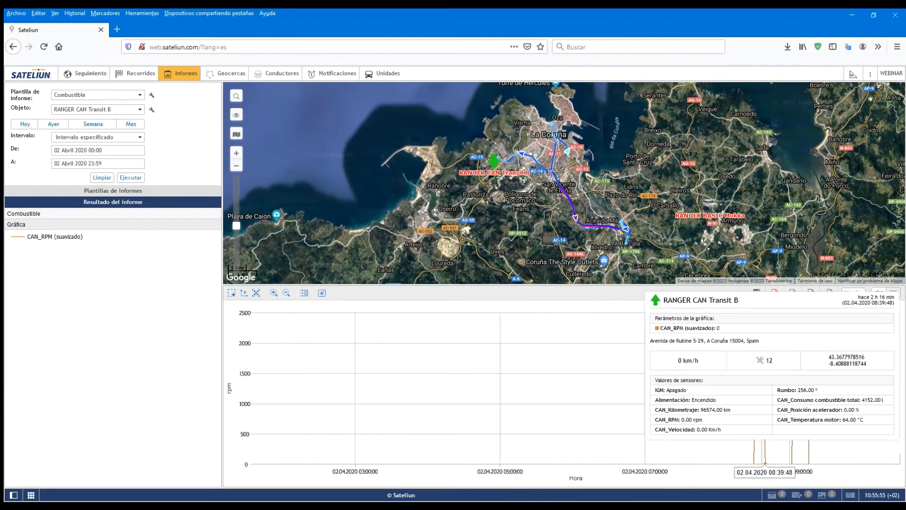
{"action": "scroll", "coordinate": [759, 455], "scroll_direction": "down", "scroll_amount": 1}
{"action": "scroll", "coordinate": [731, 458], "scroll_direction": "up", "scroll_amount": 2}
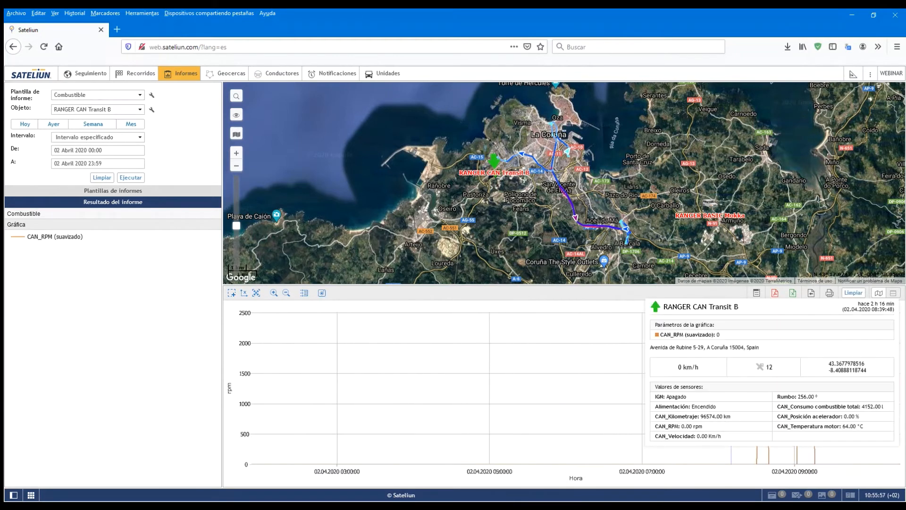
{"action": "scroll", "coordinate": [731, 456], "scroll_direction": "up", "scroll_amount": 2}
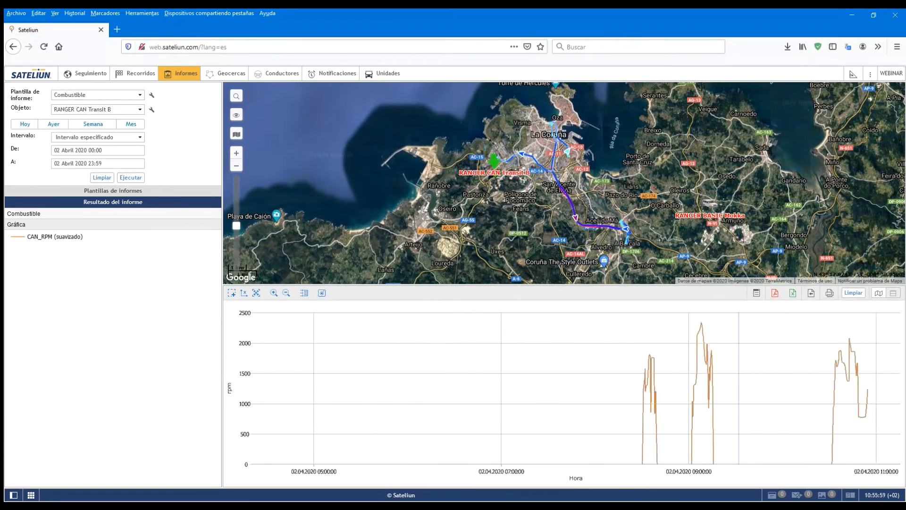
{"action": "scroll", "coordinate": [731, 455], "scroll_direction": "up", "scroll_amount": 1}
{"action": "scroll", "coordinate": [555, 386], "scroll_direction": "up", "scroll_amount": 3}
{"action": "scroll", "coordinate": [555, 387], "scroll_direction": "up", "scroll_amount": 4}
{"action": "scroll", "coordinate": [556, 387], "scroll_direction": "down", "scroll_amount": 3}
{"action": "scroll", "coordinate": [556, 387], "scroll_direction": "down", "scroll_amount": 2}
{"action": "scroll", "coordinate": [642, 387], "scroll_direction": "down", "scroll_amount": 2}
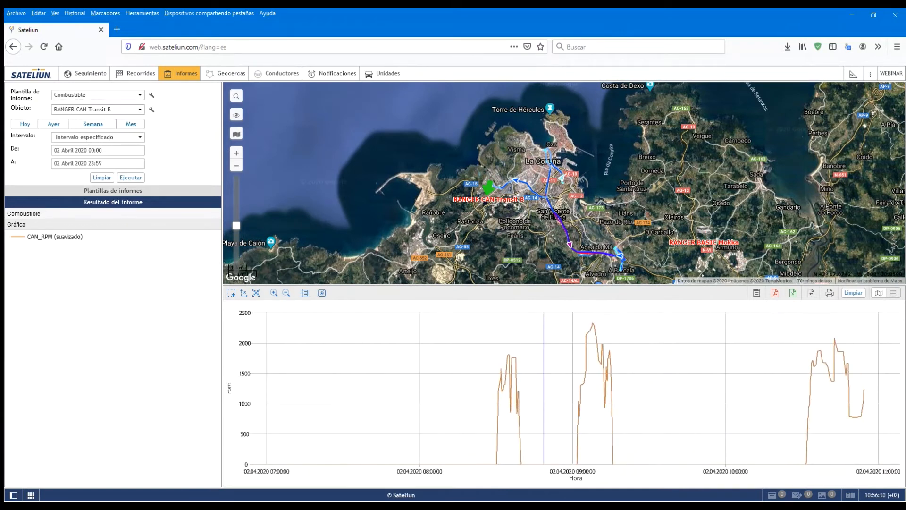
- Examine the RPM curve and sensor details along the chart between 08:00 and 11:00, and clear the report result
{"action": "left_click_drag", "start_coordinate": [672, 425], "coordinate": [631, 424]}
{"action": "mouse_move", "coordinate": [453, 424]}
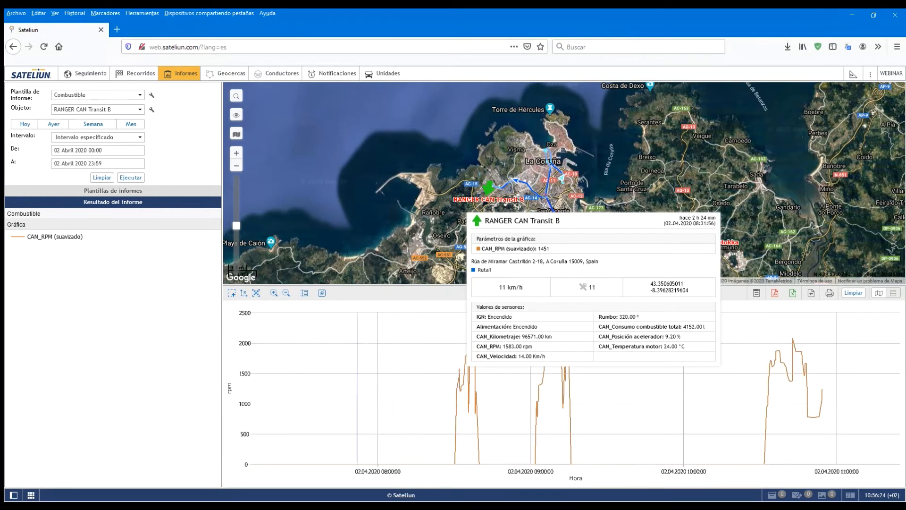
{"action": "mouse_move", "coordinate": [235, 388]}
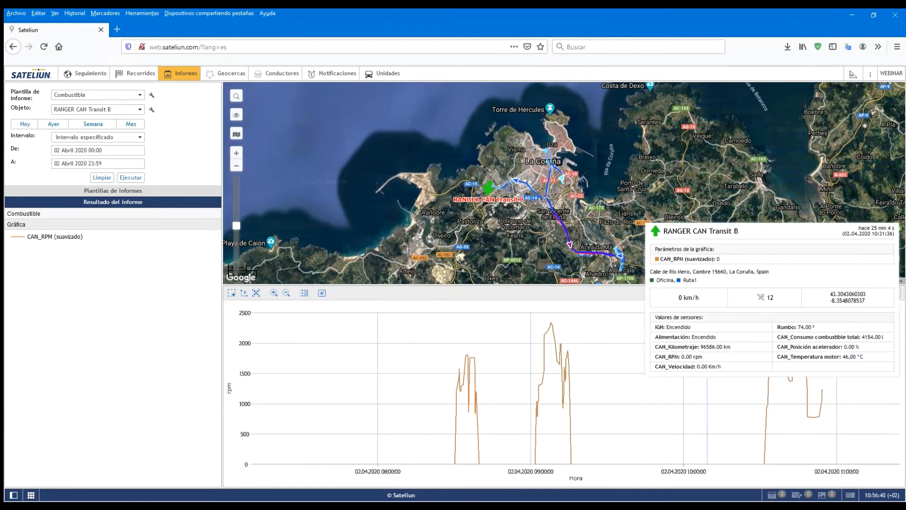
{"action": "mouse_move", "coordinate": [550, 324]}
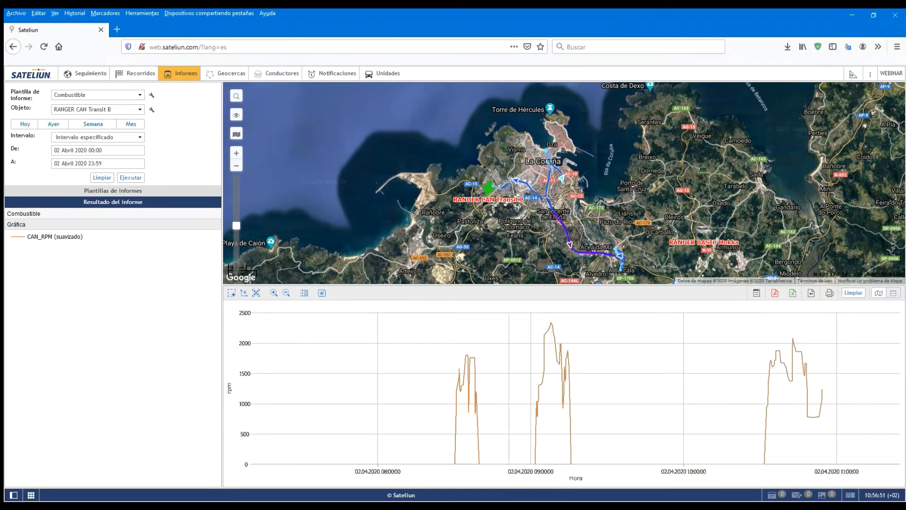
{"action": "left_click_drag", "start_coordinate": [812, 415], "coordinate": [788, 415]}
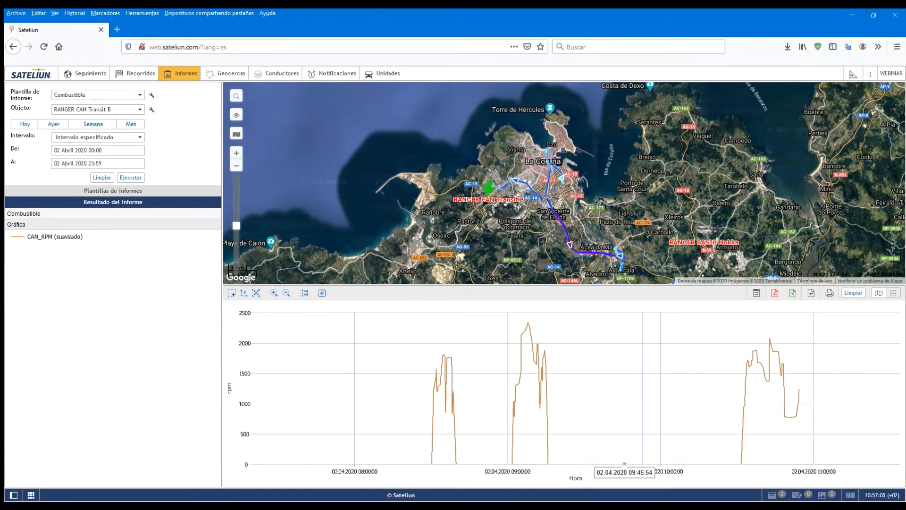
{"action": "mouse_move", "coordinate": [742, 464]}
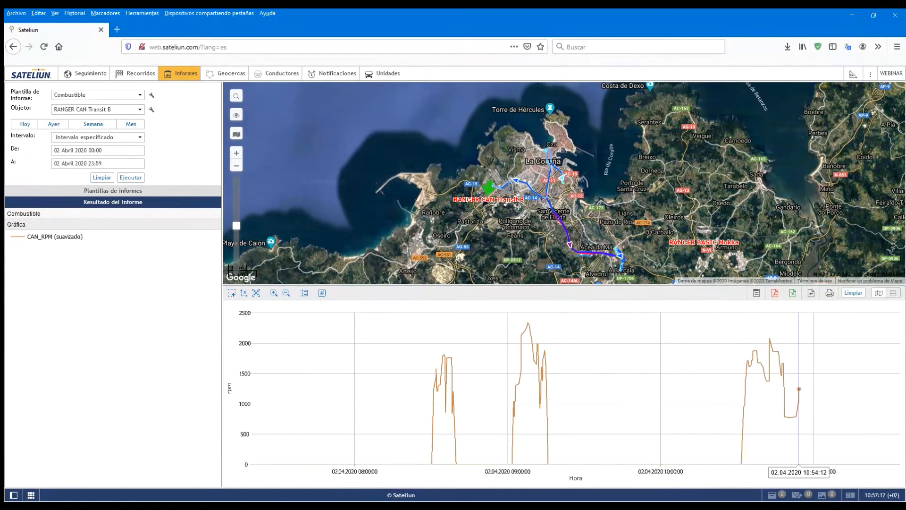
{"action": "mouse_move", "coordinate": [799, 389]}
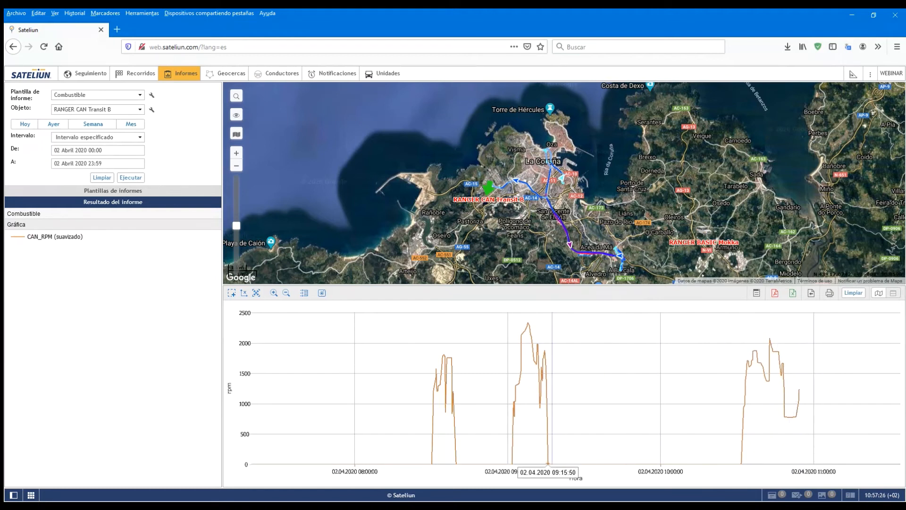
{"action": "mouse_move", "coordinate": [586, 462]}
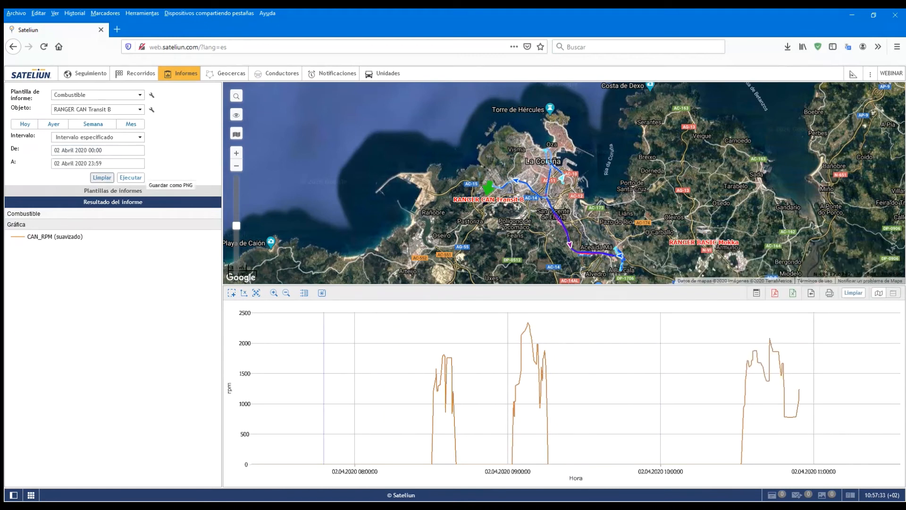
{"action": "left_click", "coordinate": [102, 178]}
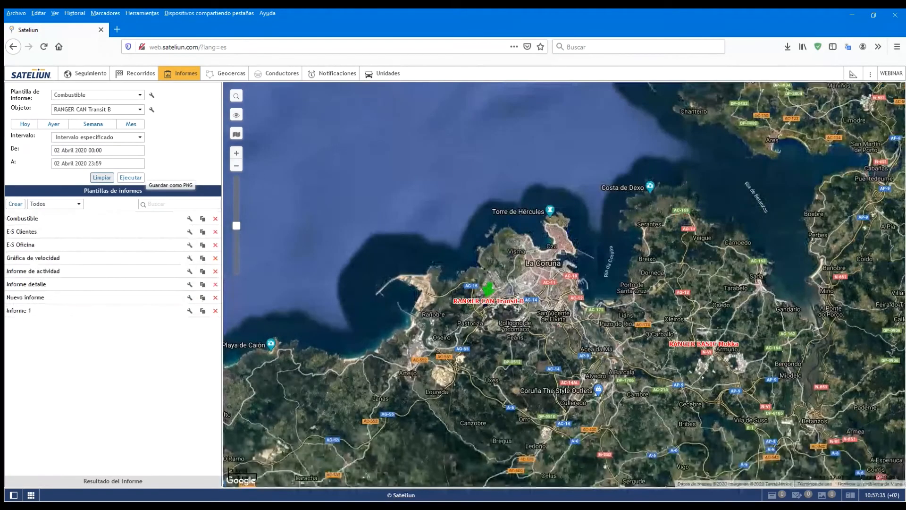
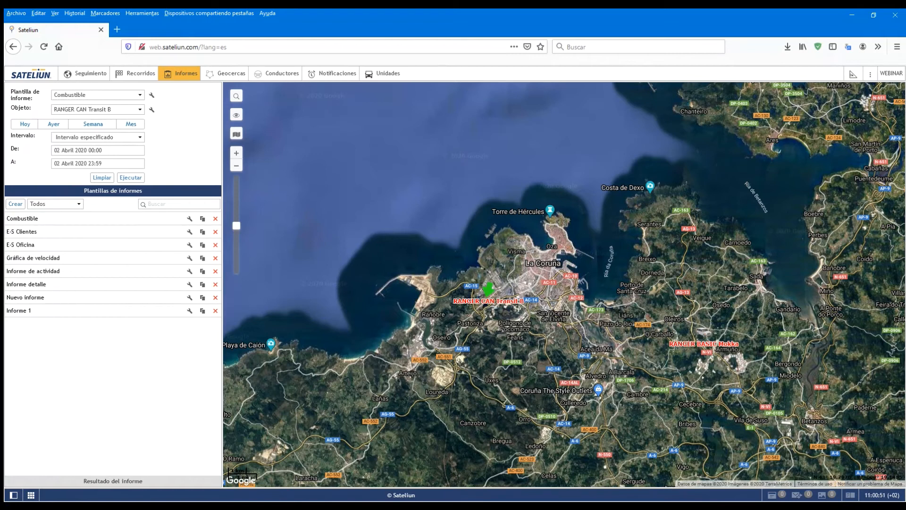
- Add the Tareas module to the main menu and open it
{"action": "mouse_move", "coordinate": [487, 290]}
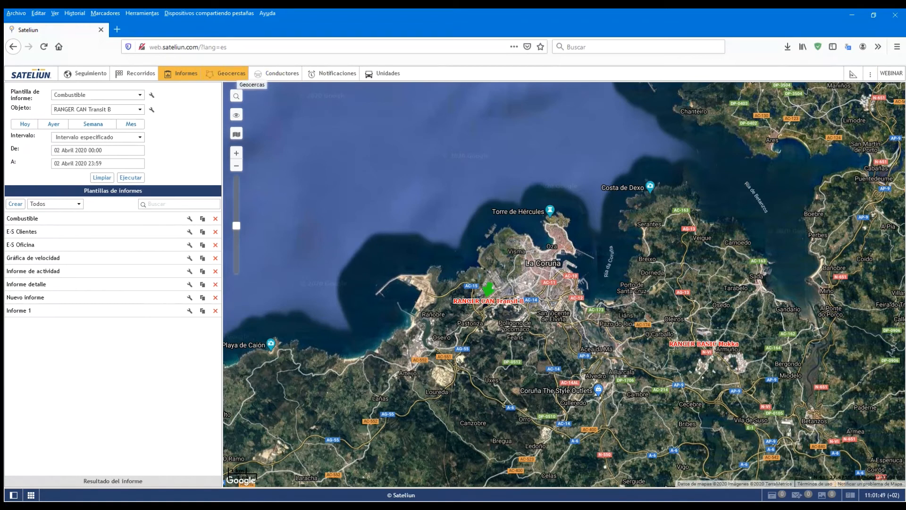
{"action": "left_click", "coordinate": [870, 74]}
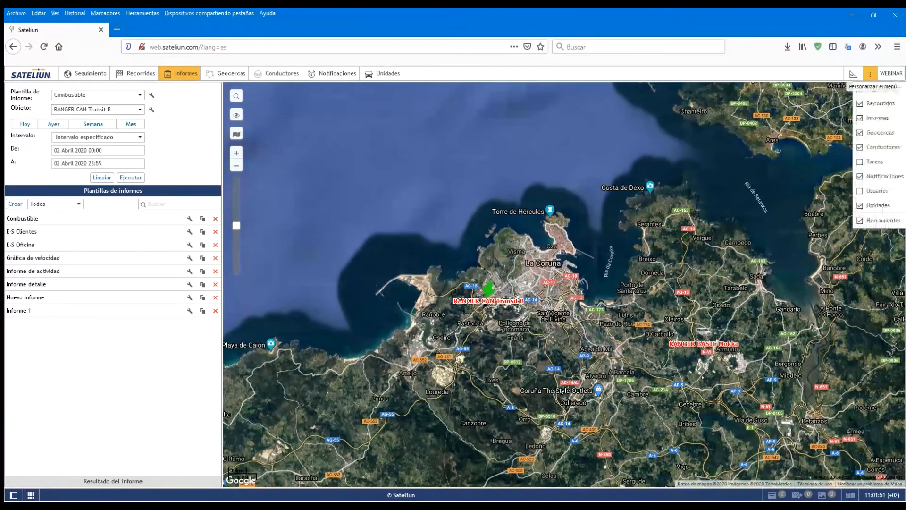
{"action": "left_click", "coordinate": [859, 161]}
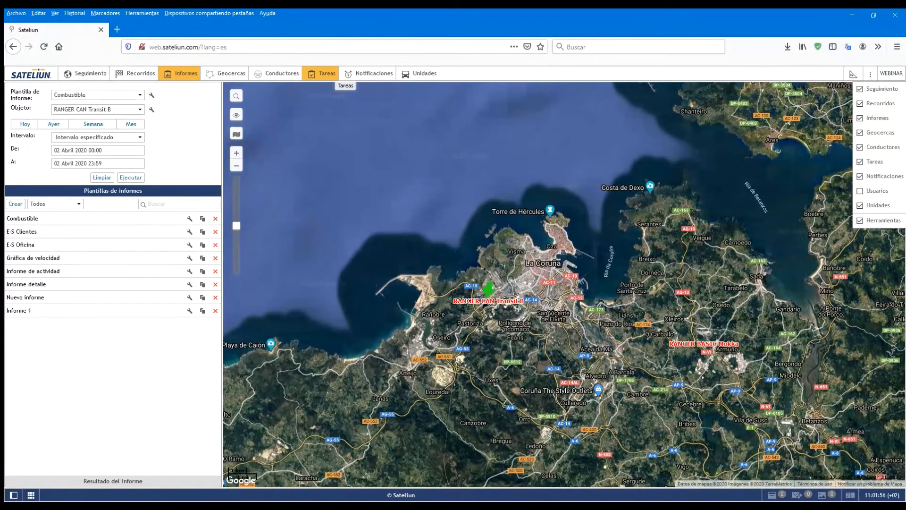
{"action": "left_click", "coordinate": [324, 74]}
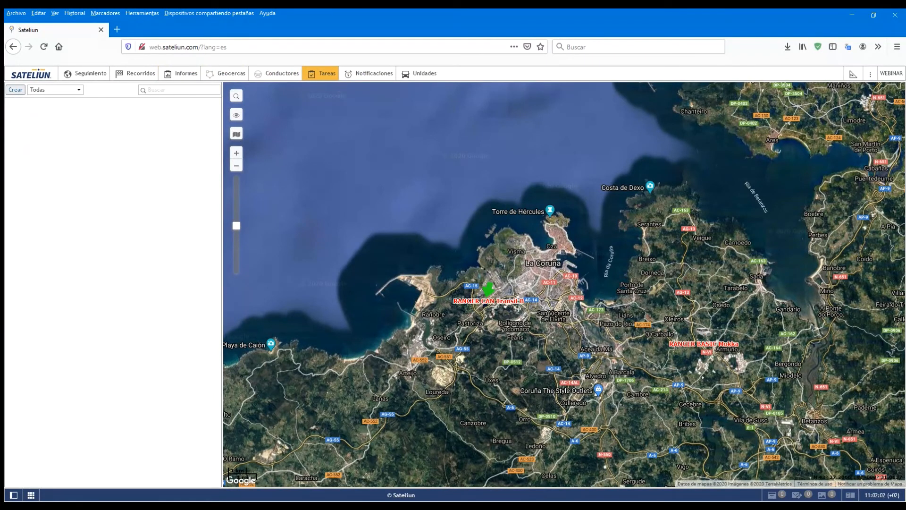
- Start a new task that sends a report by email, using the Combustible report template
{"action": "left_click", "coordinate": [15, 89]}
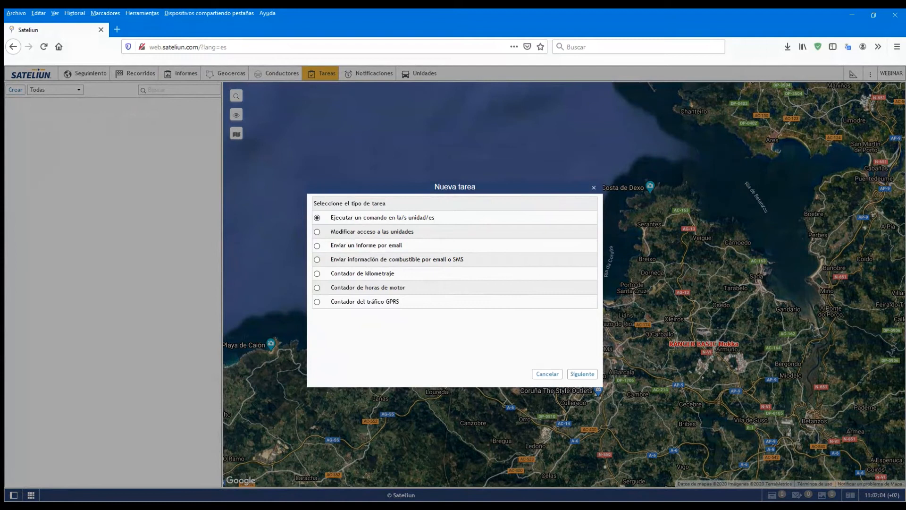
{"action": "key", "text": "Return"}
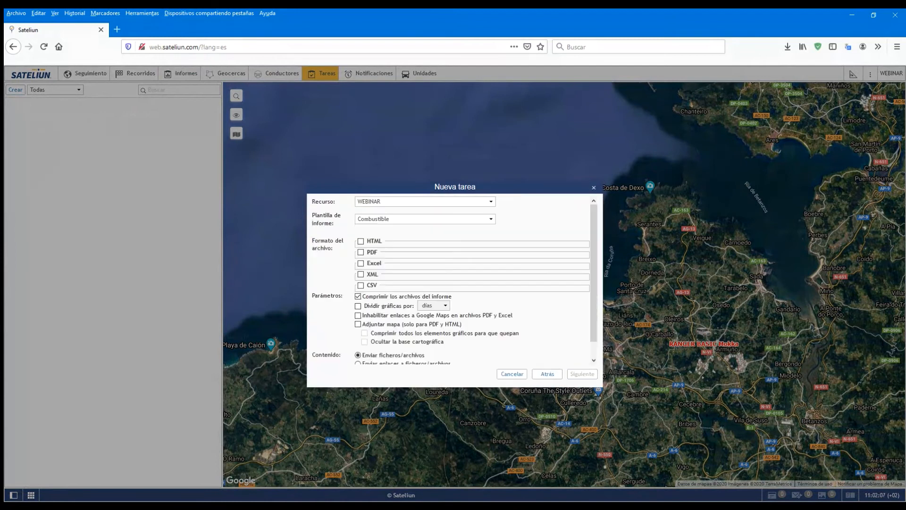
{"action": "key", "text": "Tab"}
{"action": "key", "text": "Tab"}
{"action": "key", "text": "alt+Down"}
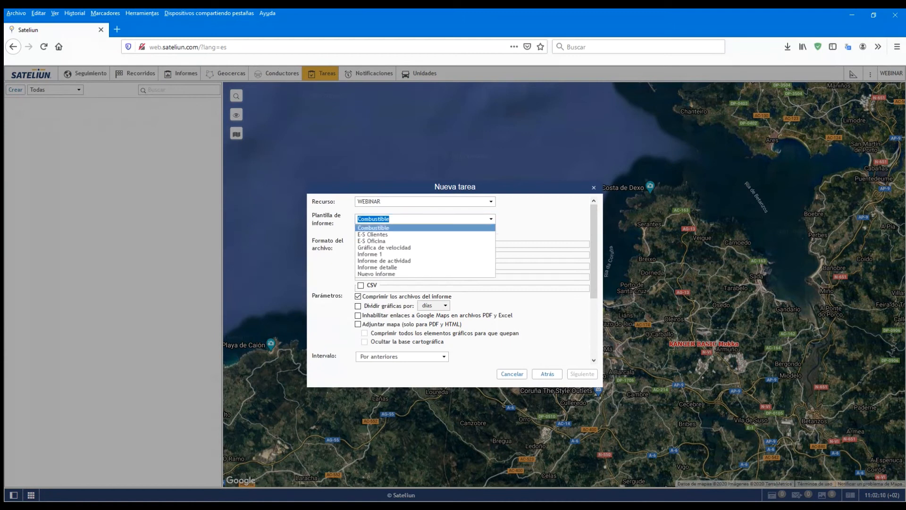
{"action": "left_click", "coordinate": [386, 228]}
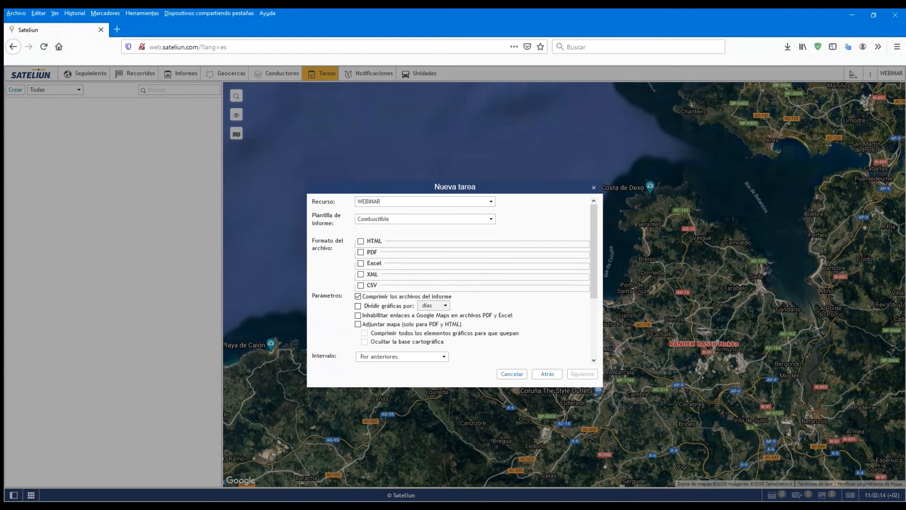
- Choose PDF as the emailed report's file format, leaving the map unattached
{"action": "left_click", "coordinate": [361, 252]}
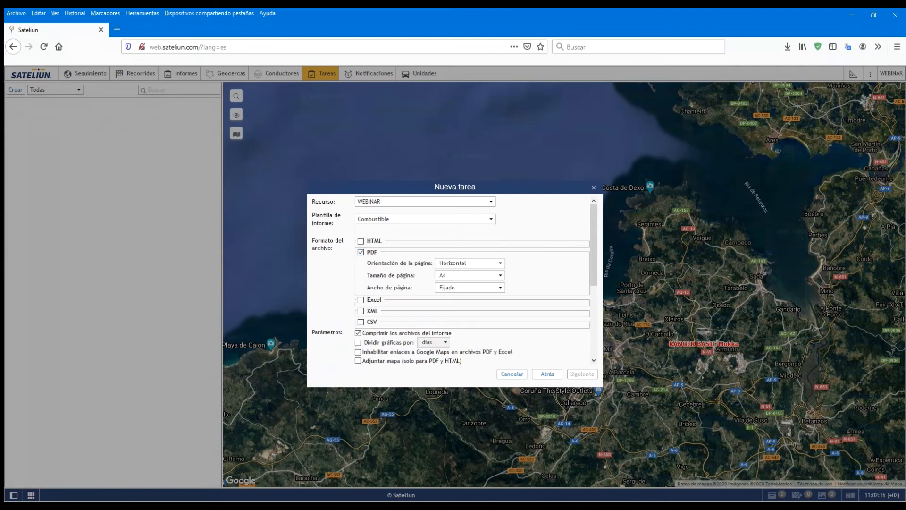
{"action": "scroll", "coordinate": [452, 279], "scroll_direction": "down", "scroll_amount": 2}
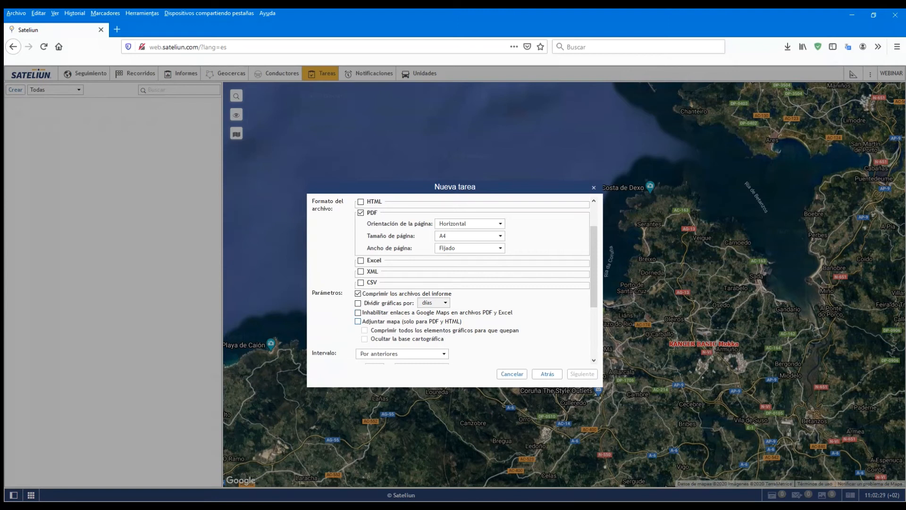
{"action": "left_click", "coordinate": [358, 321]}
{"action": "left_click", "coordinate": [358, 321]}
- Enable only the support e-mail address as the recipient of the report
{"action": "scroll", "coordinate": [358, 321], "scroll_direction": "down", "scroll_amount": 1}
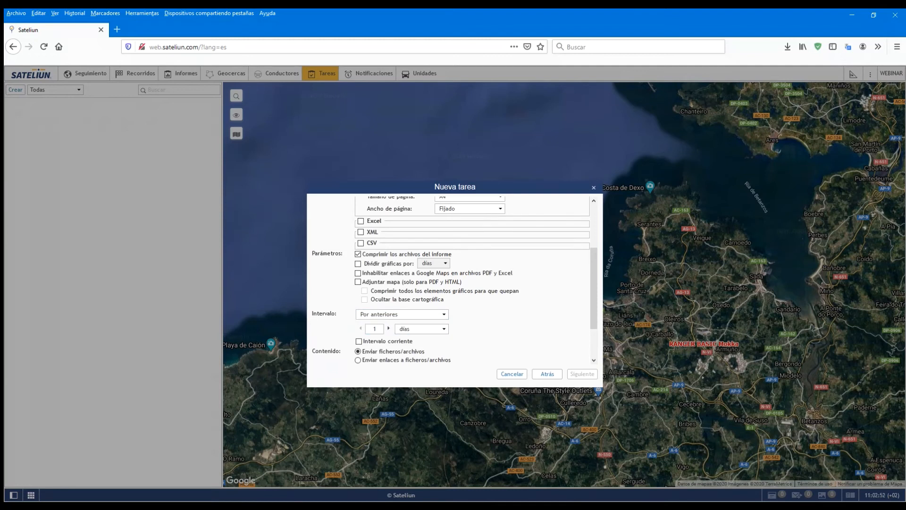
{"action": "scroll", "coordinate": [452, 279], "scroll_direction": "down", "scroll_amount": 2}
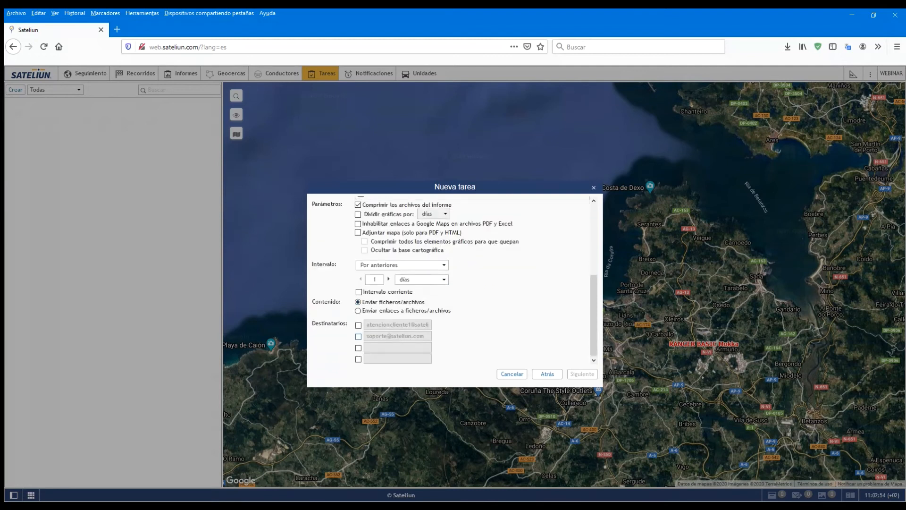
{"action": "left_click", "coordinate": [359, 337]}
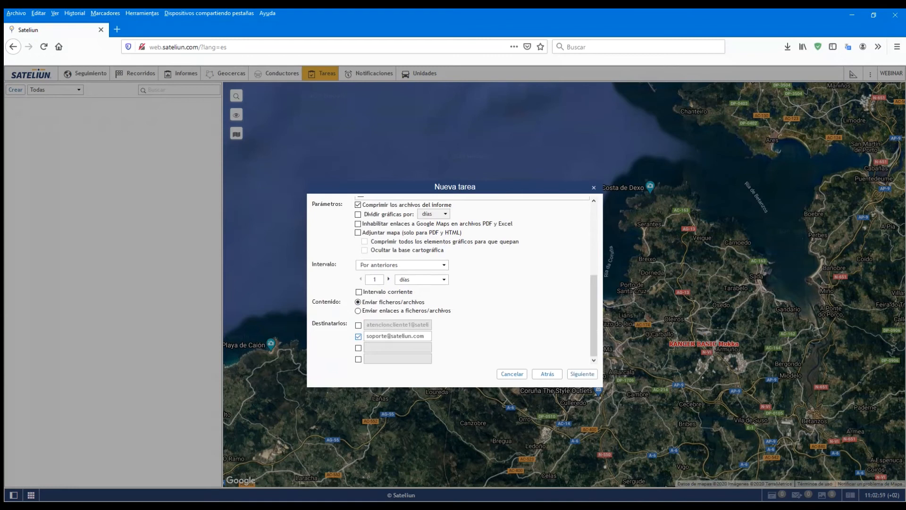
{"action": "left_click", "coordinate": [358, 325]}
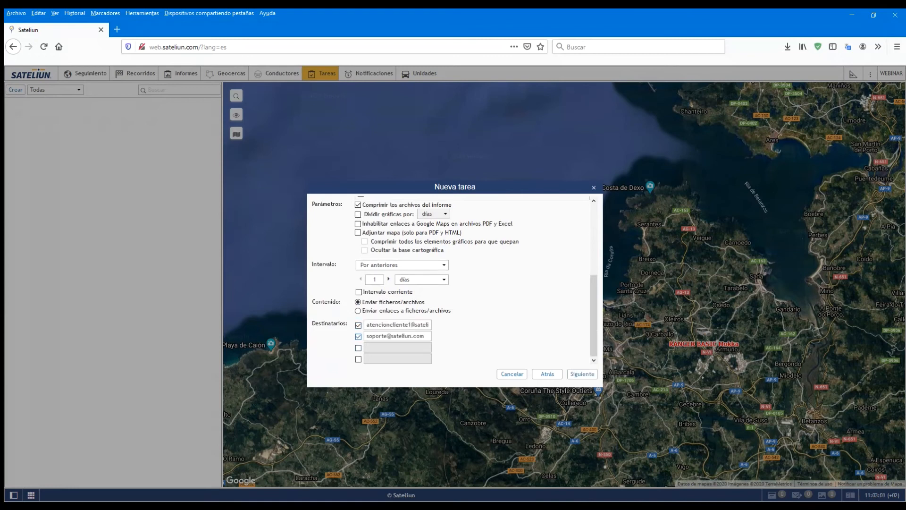
{"action": "left_click", "coordinate": [358, 325]}
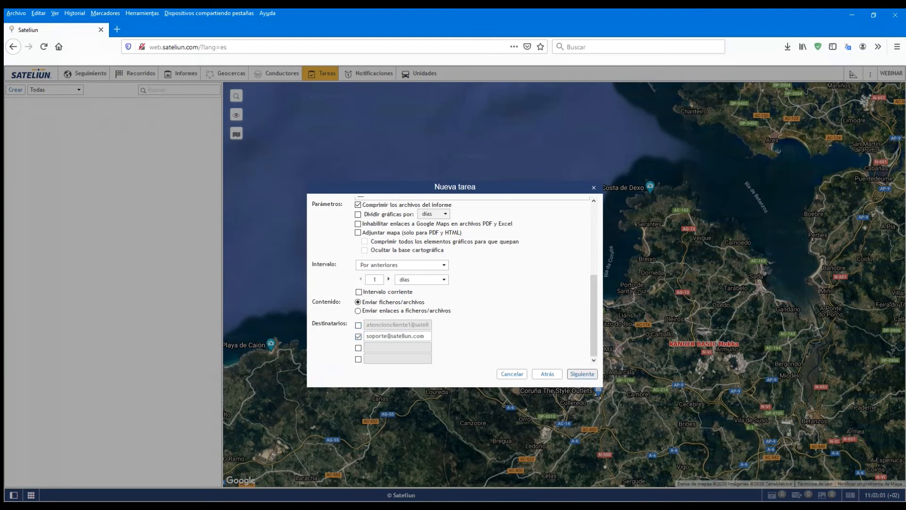
- Recheck the report settings, select RANGER CAN Transit B as the task's unit, and continue to the schedule settings
{"action": "left_click", "coordinate": [582, 373]}
{"action": "left_click", "coordinate": [547, 374]}
{"action": "scroll", "coordinate": [415, 336], "scroll_direction": "down", "scroll_amount": 3}
{"action": "left_click", "coordinate": [582, 373]}
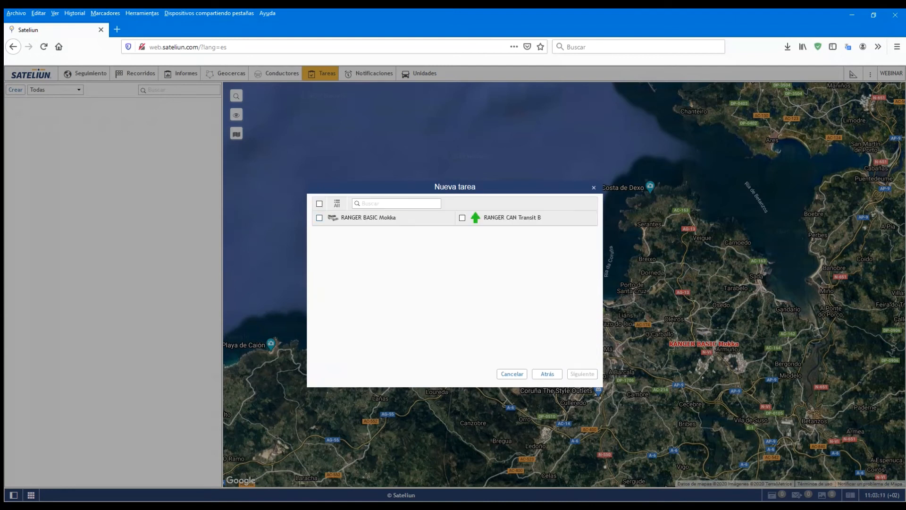
{"action": "left_click", "coordinate": [462, 217]}
{"action": "left_click", "coordinate": [582, 373]}
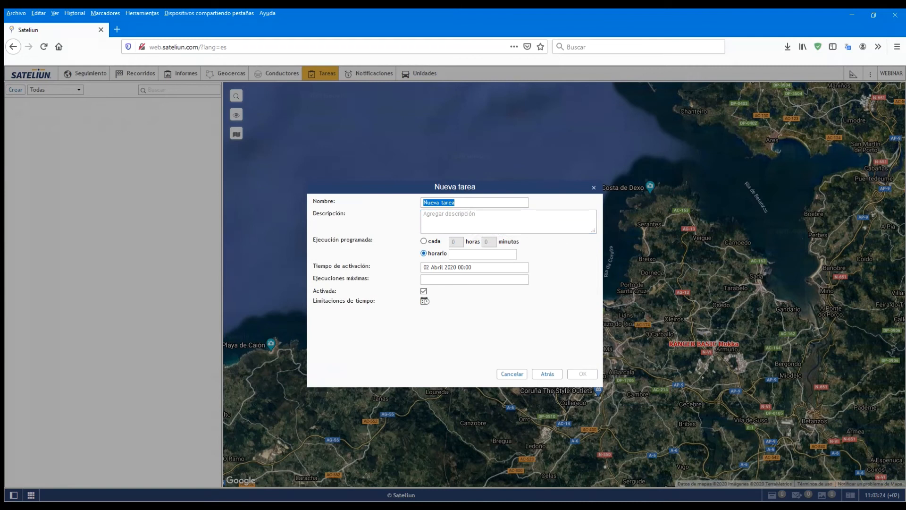
- Schedule the new task to run every 10 hours, leave its time limitations unset, and save it
{"action": "left_click", "coordinate": [477, 254]}
{"action": "left_click", "coordinate": [423, 241]}
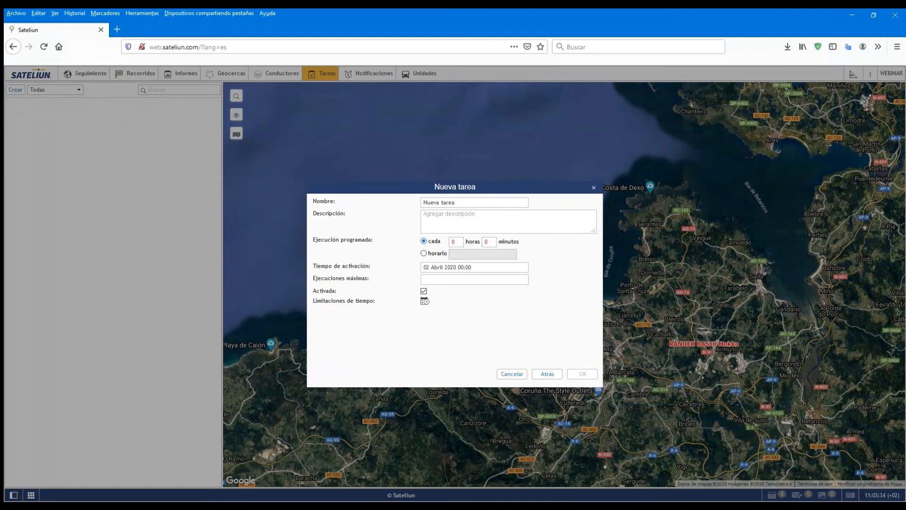
{"action": "left_click", "coordinate": [424, 253]}
{"action": "left_click", "coordinate": [424, 241]}
{"action": "double_click", "coordinate": [454, 242]}
{"action": "type", "text": "10"}
{"action": "left_click", "coordinate": [425, 301]}
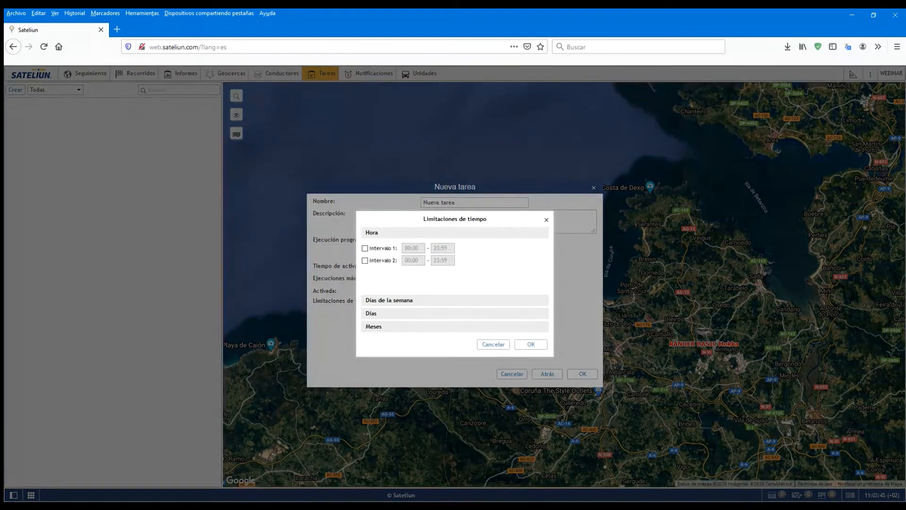
{"action": "left_click", "coordinate": [493, 343]}
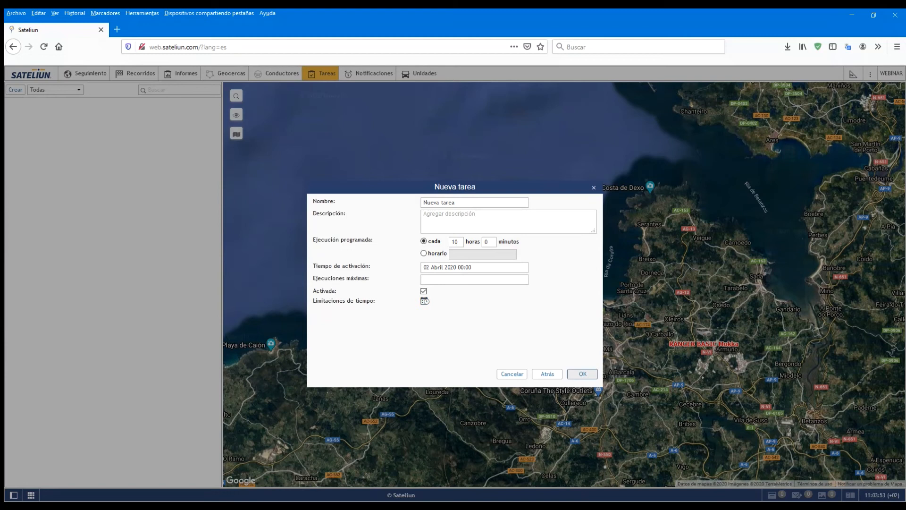
{"action": "left_click", "coordinate": [582, 374]}
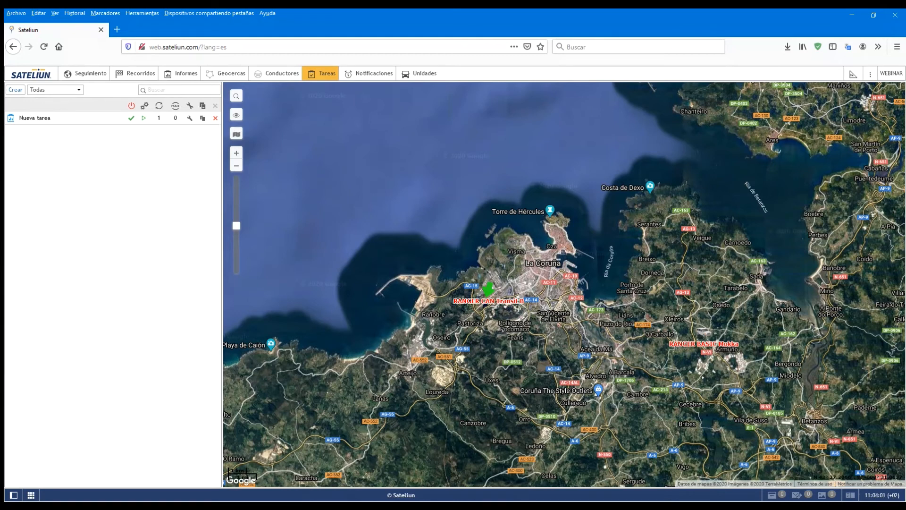
- Delete the task Nueva tarea from the task list
{"action": "left_click", "coordinate": [216, 118]}
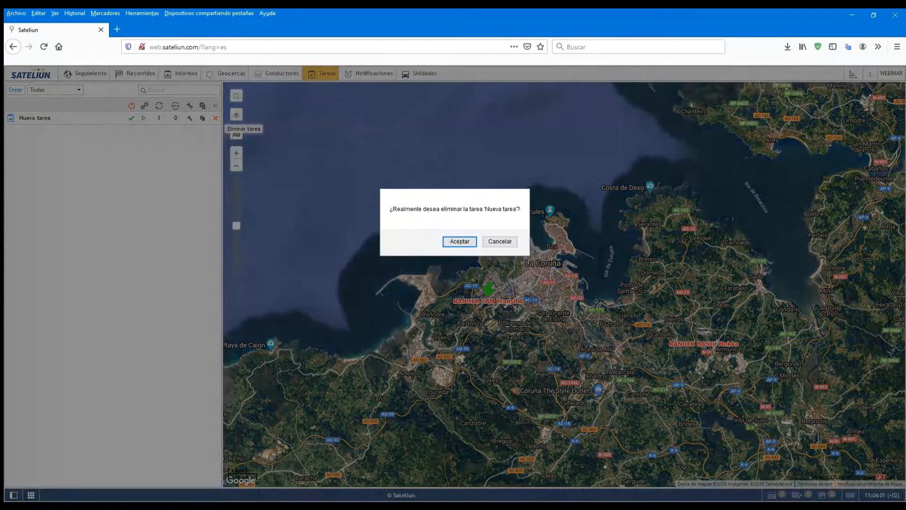
{"action": "key", "text": "Return"}
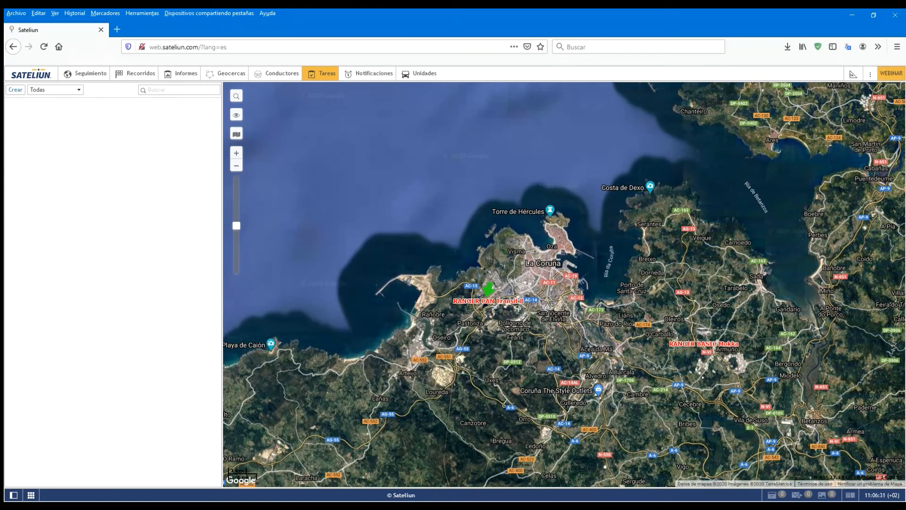
- Start a new unit-sharing link in the Locator, active from now for 1 day, with sensor masks disabled
{"action": "left_click", "coordinate": [891, 74]}
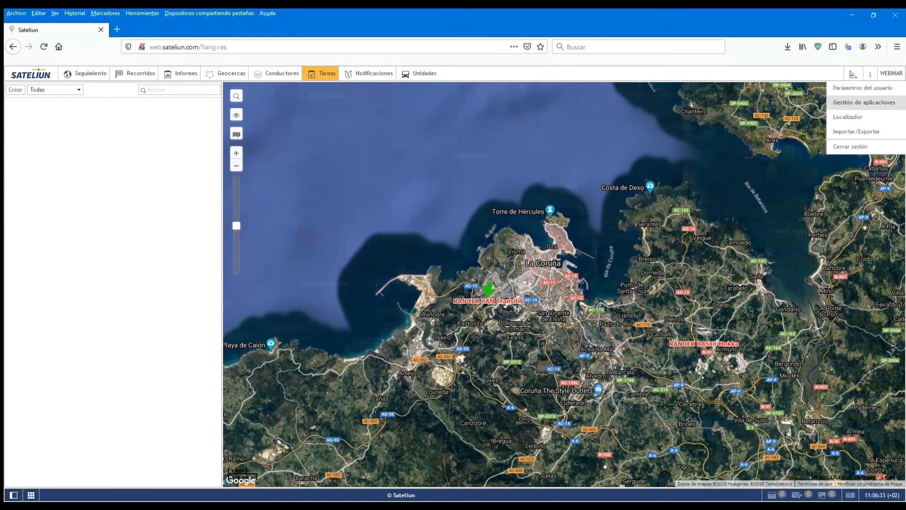
{"action": "left_click", "coordinate": [847, 117]}
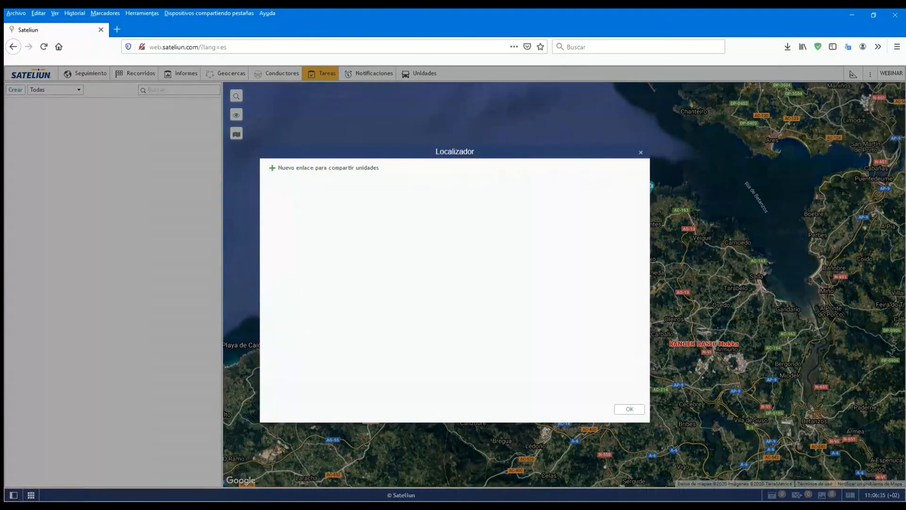
{"action": "left_click", "coordinate": [328, 168]}
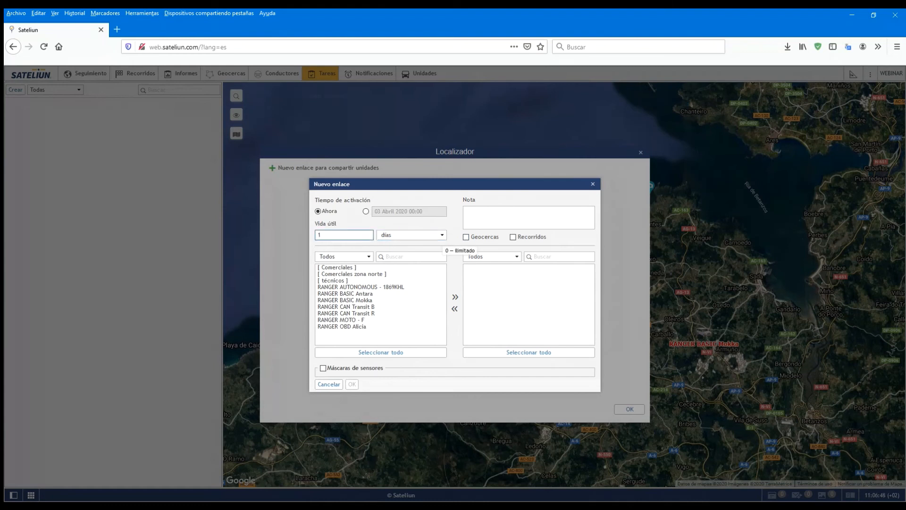
{"action": "double_click", "coordinate": [319, 234]}
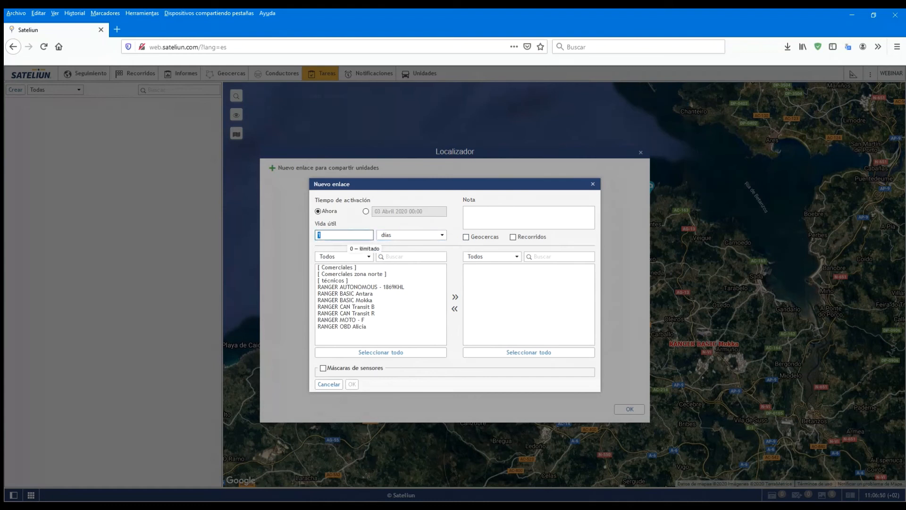
{"action": "key", "text": "Tab"}
{"action": "left_click", "coordinate": [323, 368]}
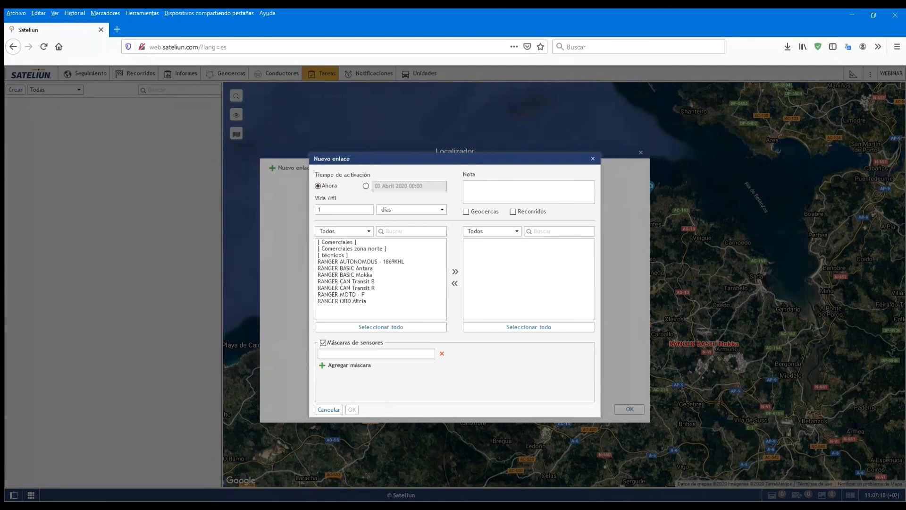
{"action": "left_click", "coordinate": [323, 342]}
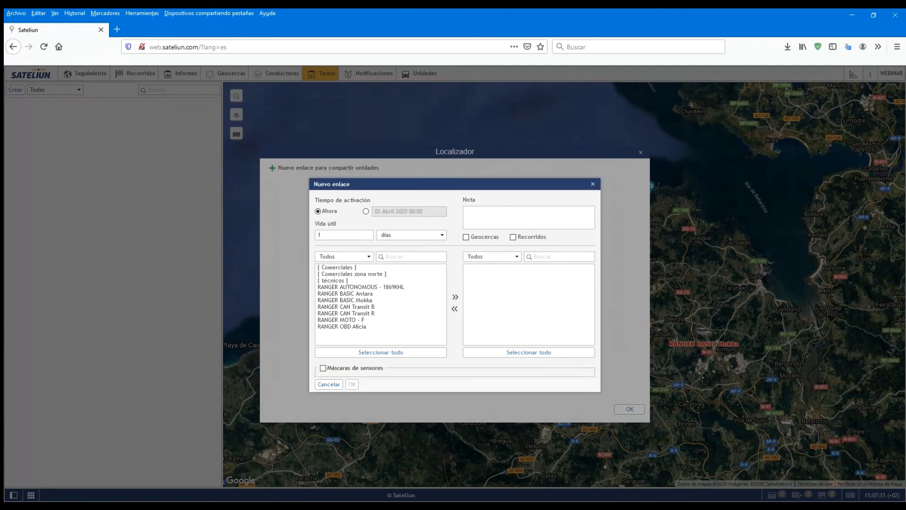
- Add RANGER CAN Transit B to the shared units, create the link and close the Locator
{"action": "double_click", "coordinate": [346, 307]}
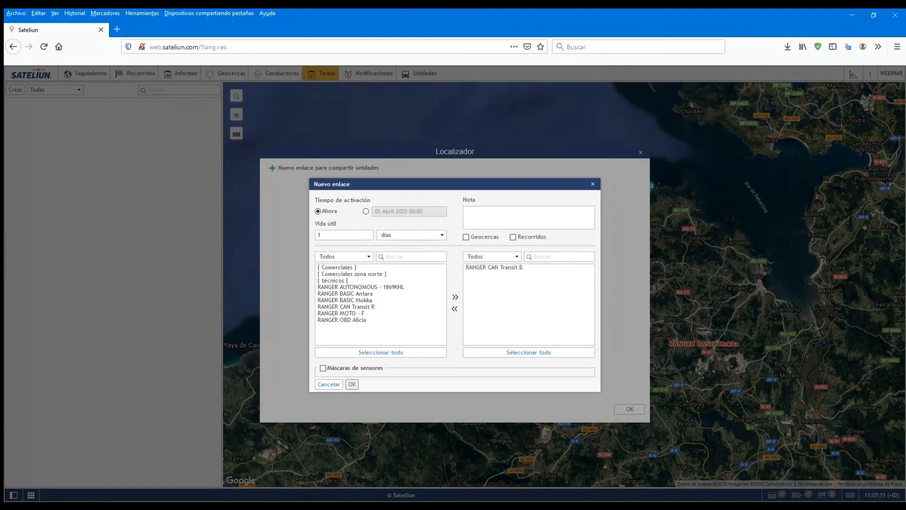
{"action": "left_click", "coordinate": [352, 384]}
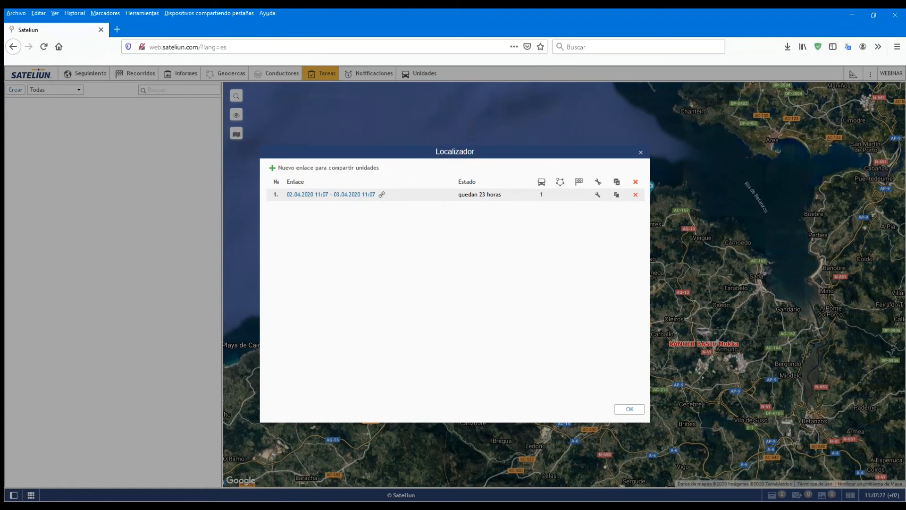
{"action": "left_click", "coordinate": [629, 409]}
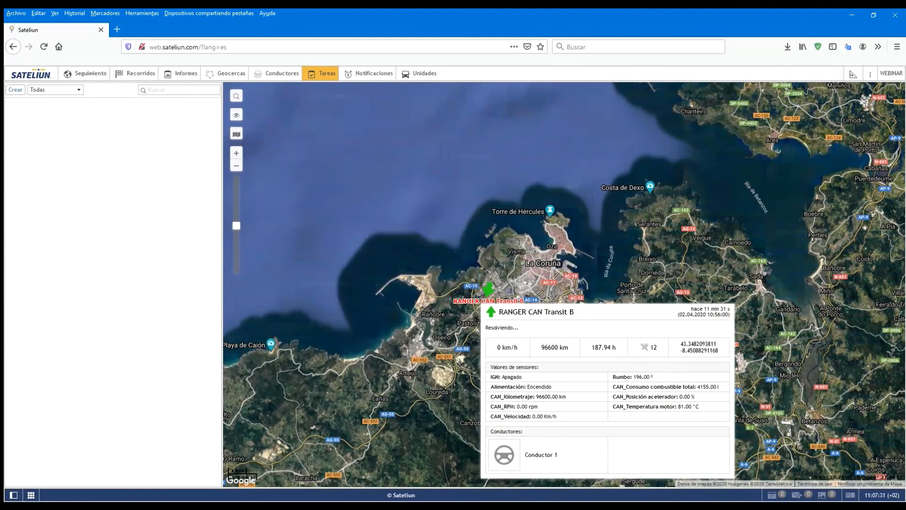
- Examine the vehicle details on the map and switch to the tracking list of units
{"action": "mouse_move", "coordinate": [494, 292]}
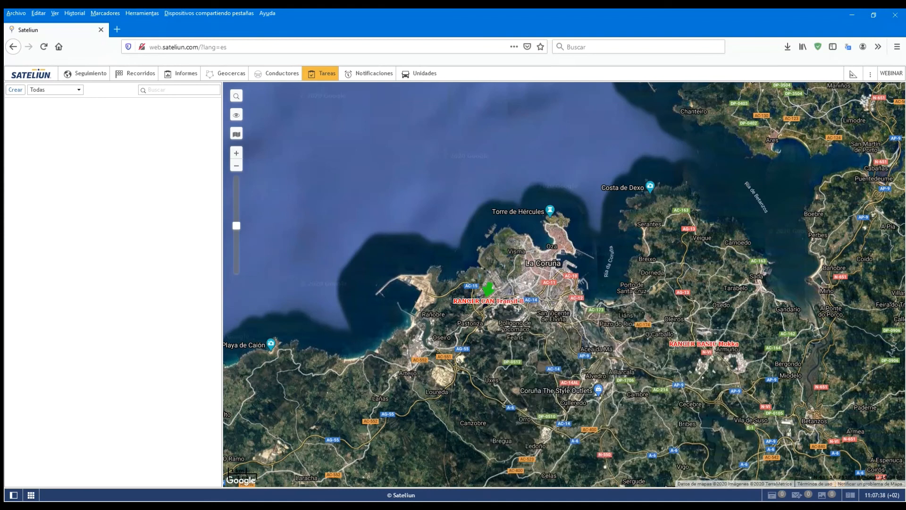
{"action": "mouse_move", "coordinate": [705, 333]}
{"action": "left_click", "coordinate": [85, 74]}
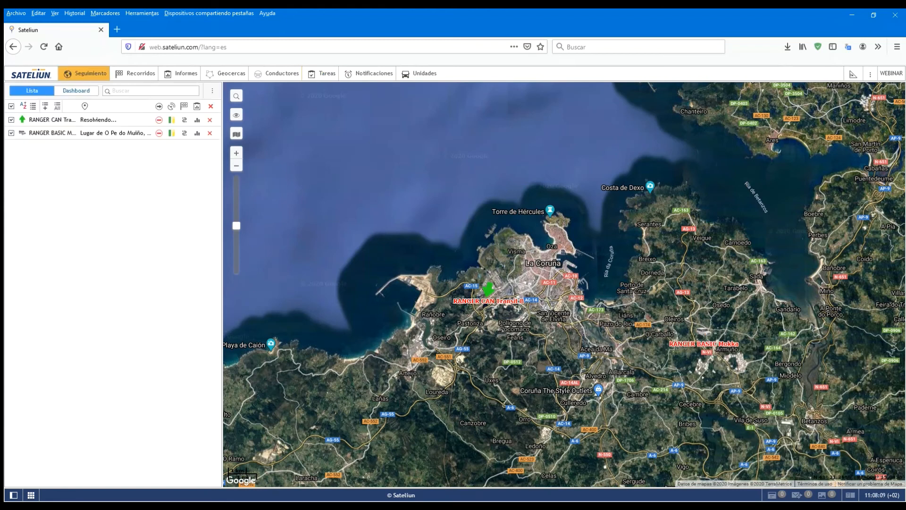